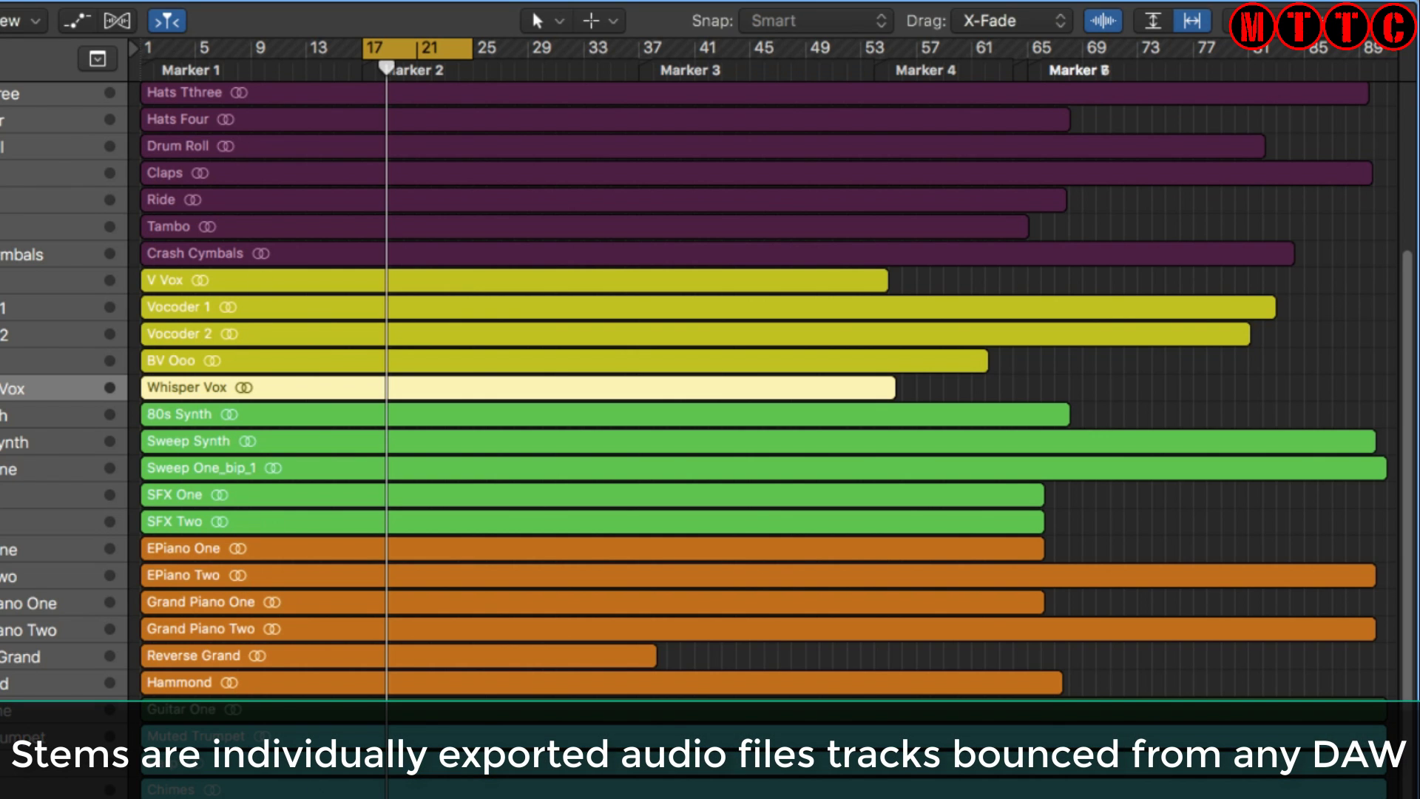
# - Turn the Hats Tthree track's fader down to -13.6 dB
pyautogui.click(21, 91)
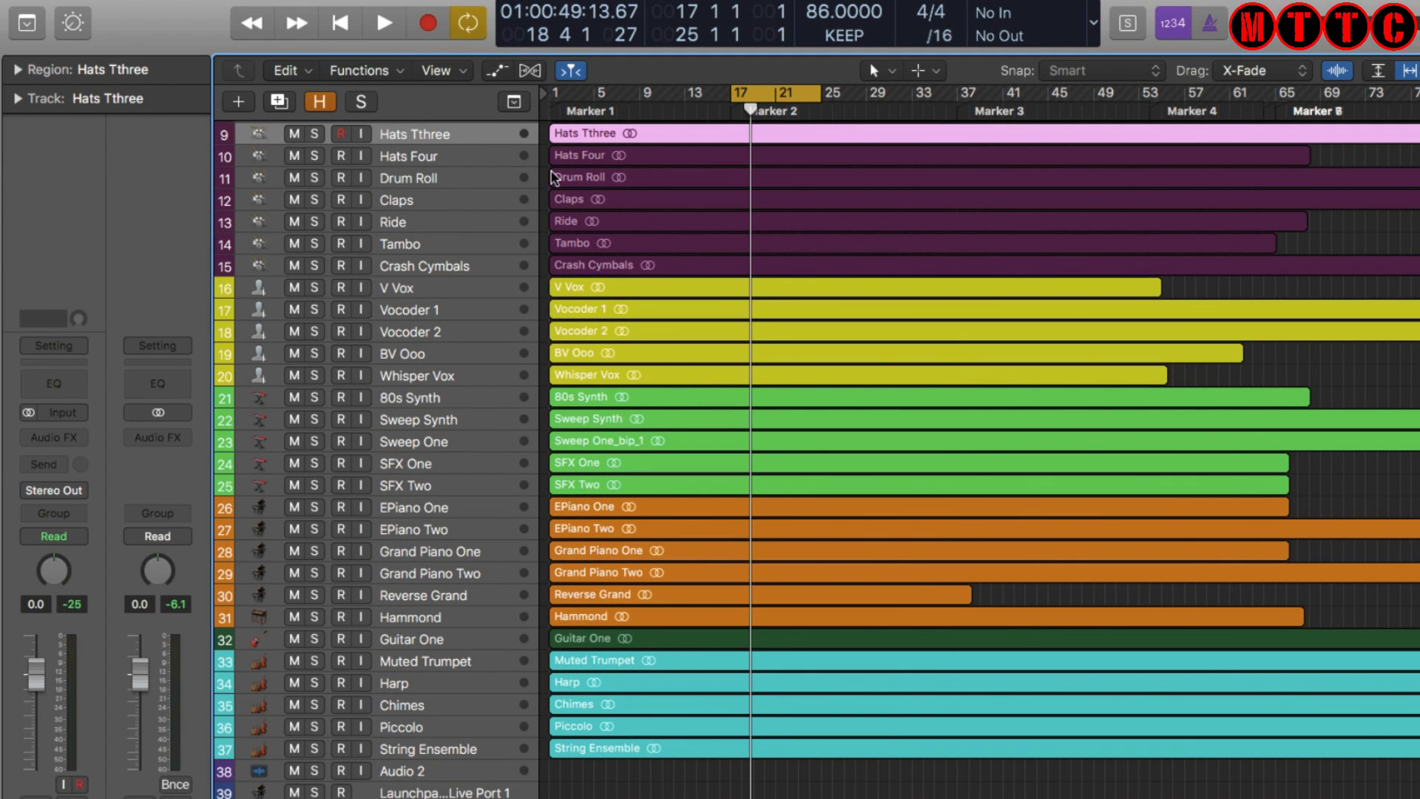
pyautogui.click(433, 157)
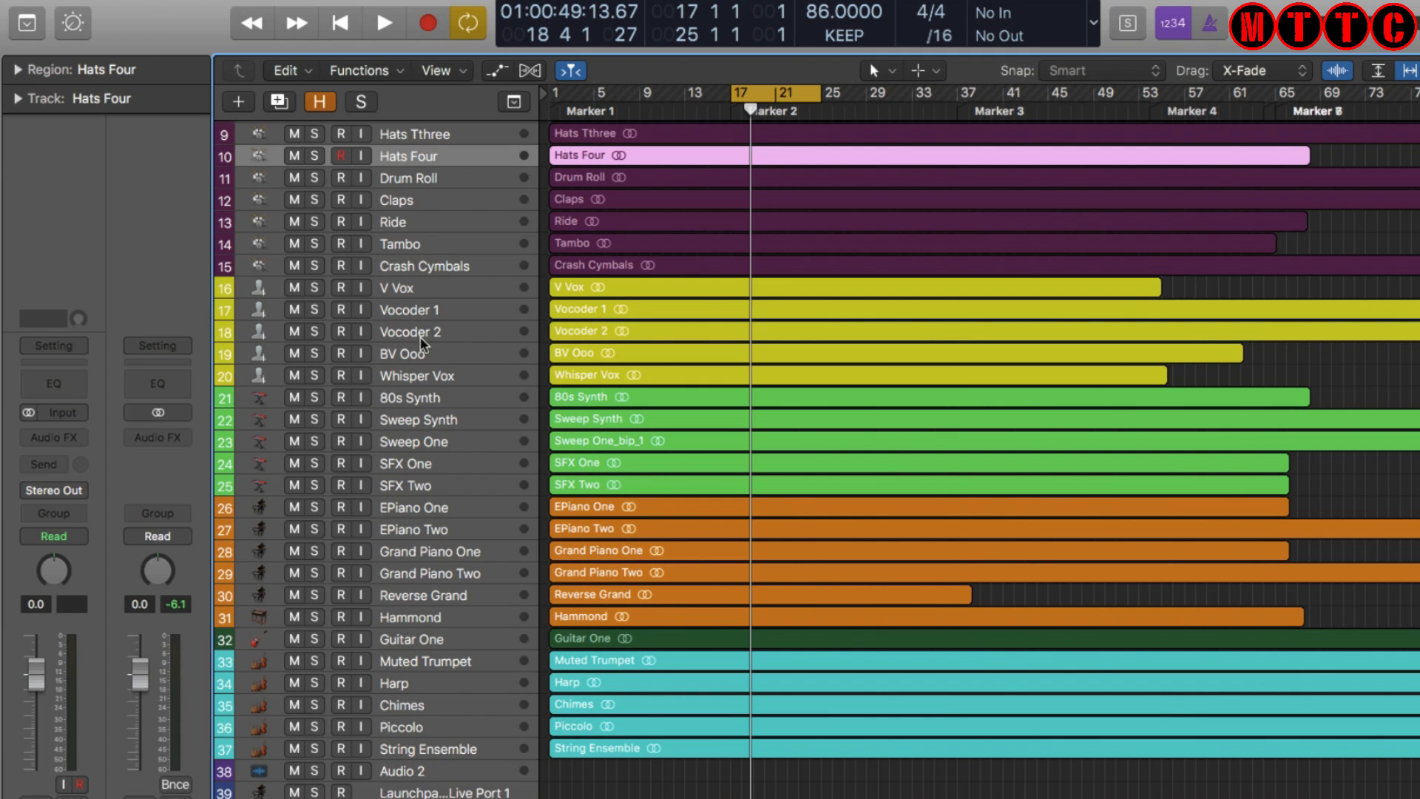
pyautogui.click(426, 397)
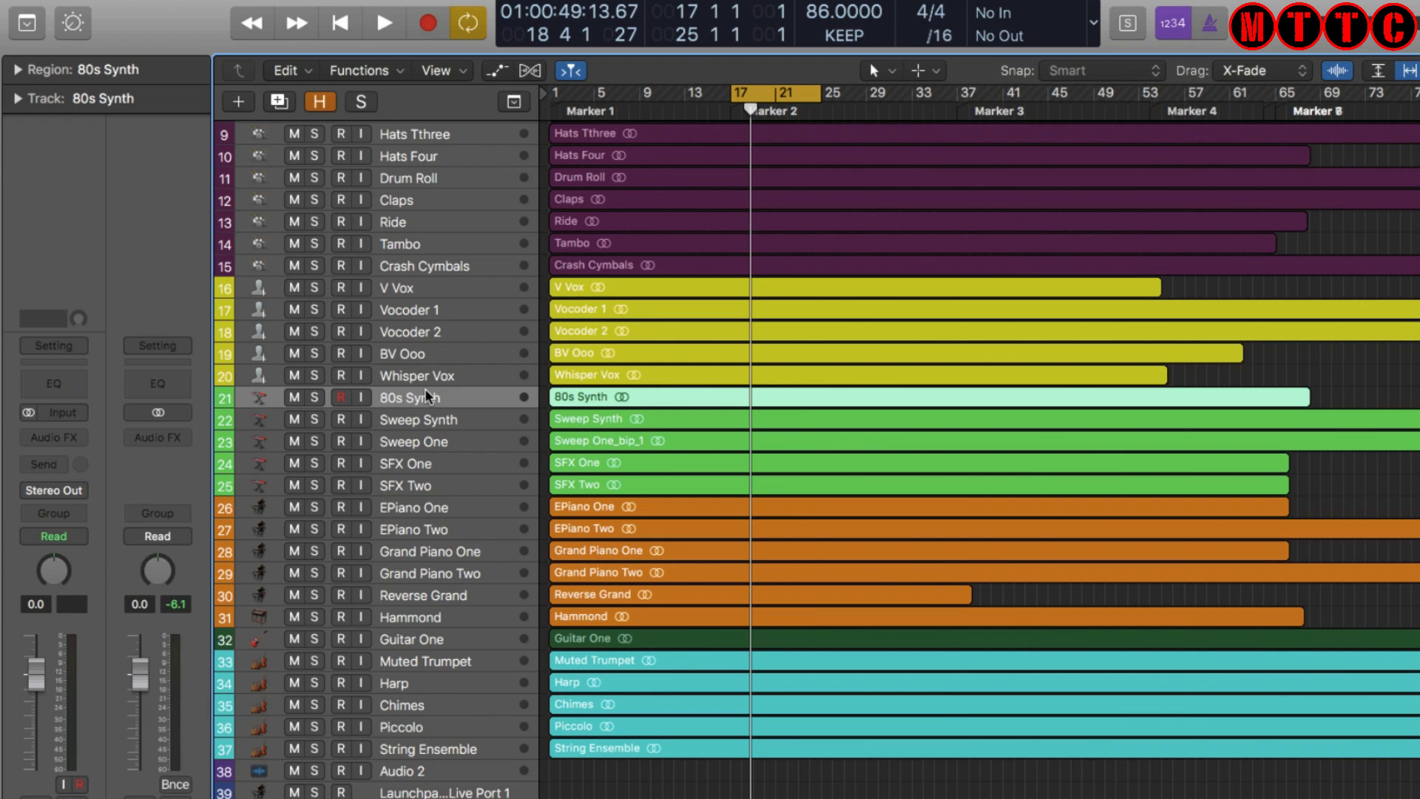
pyautogui.click(425, 131)
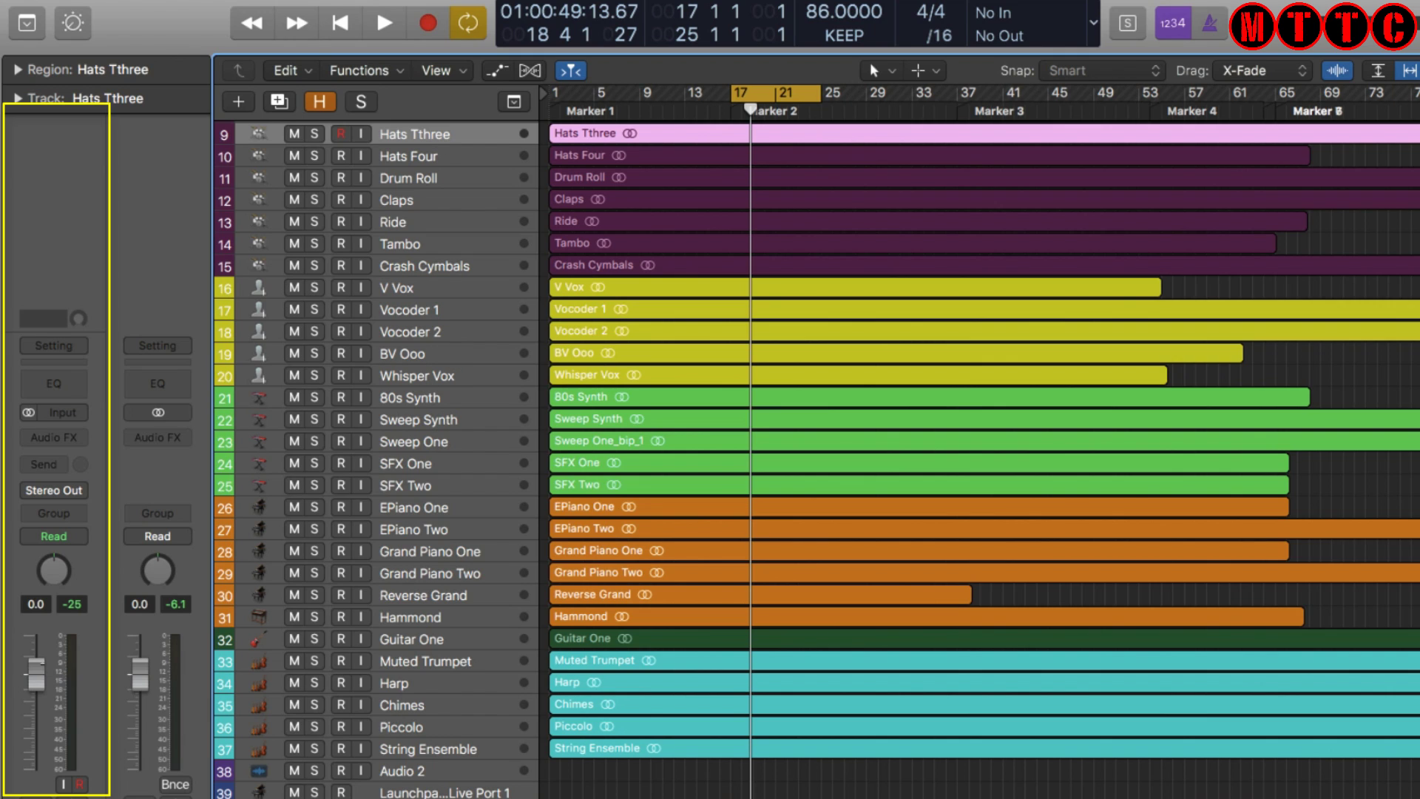
pyautogui.moveTo(36, 673); pyautogui.dragTo(37, 765)
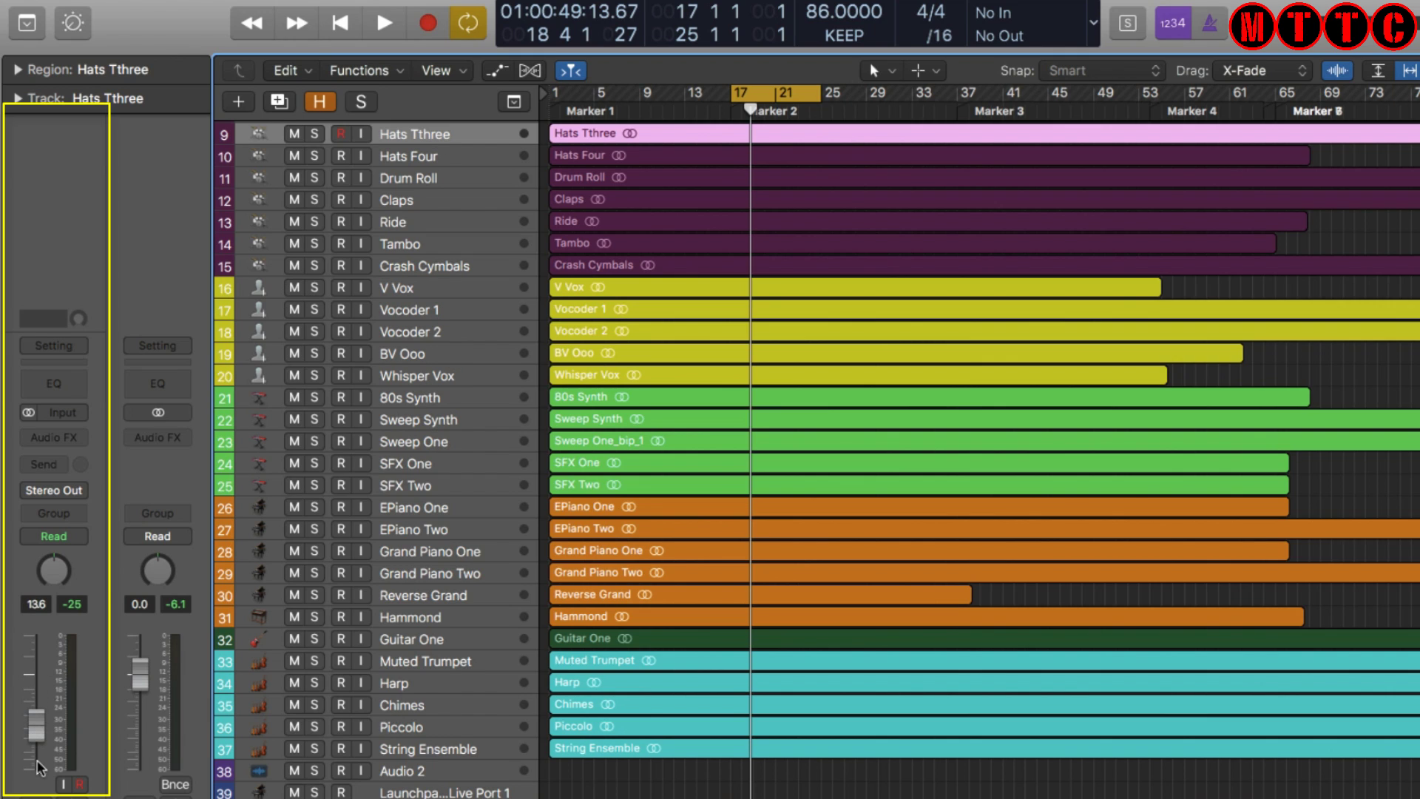
# - Lower the Ride track to -6.8 dB, then select the Sweep One and Snare tracks
pyautogui.click(419, 224)
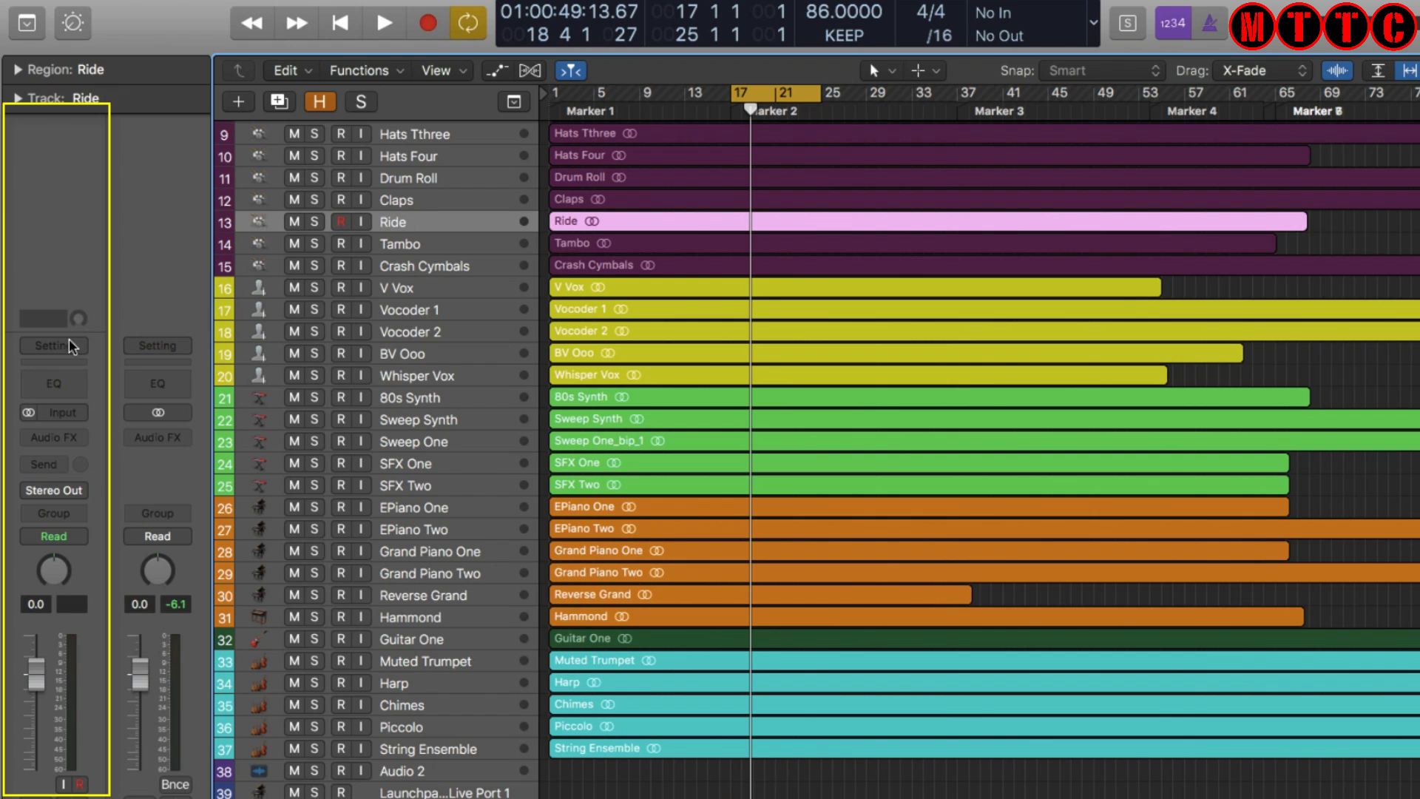
pyautogui.moveTo(32, 666); pyautogui.dragTo(35, 702)
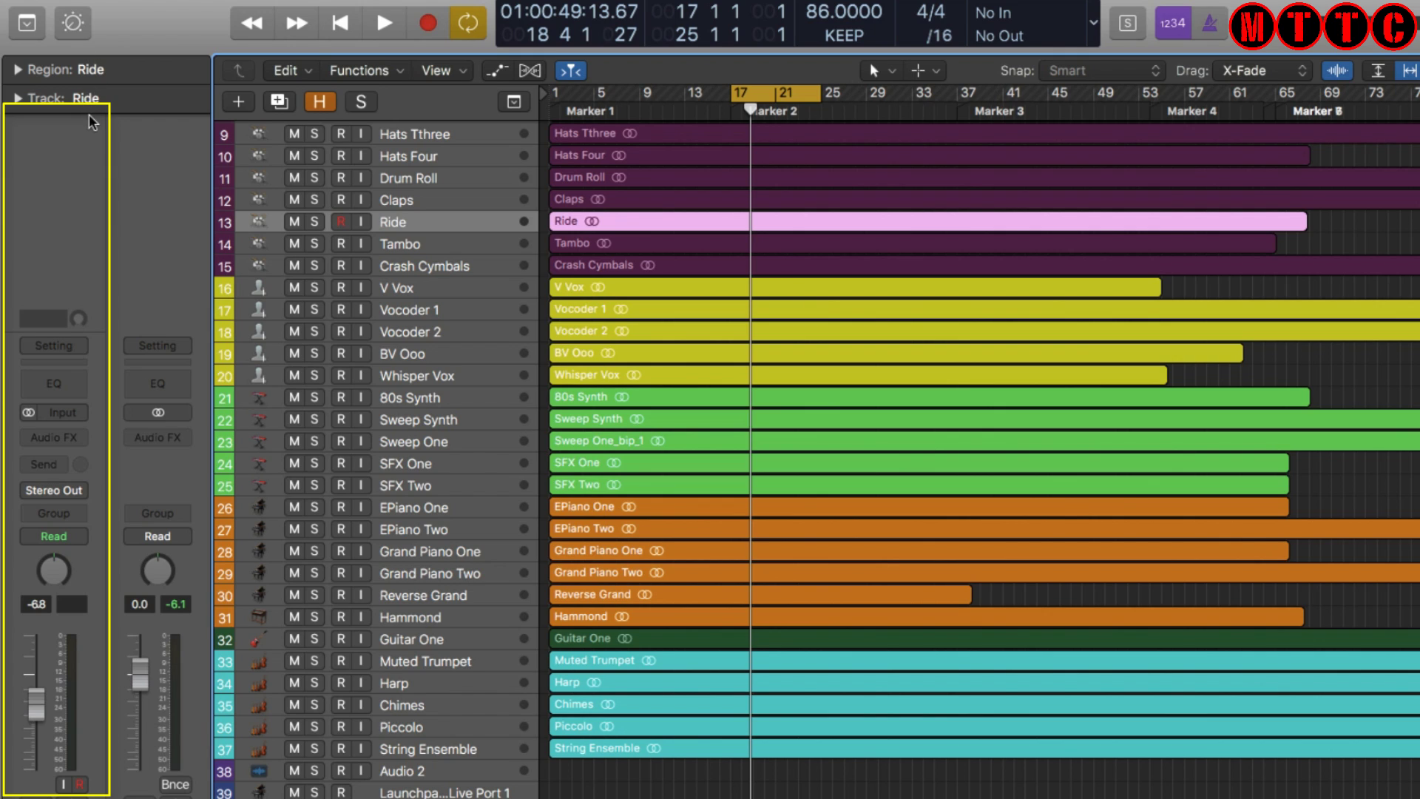
pyautogui.click(438, 442)
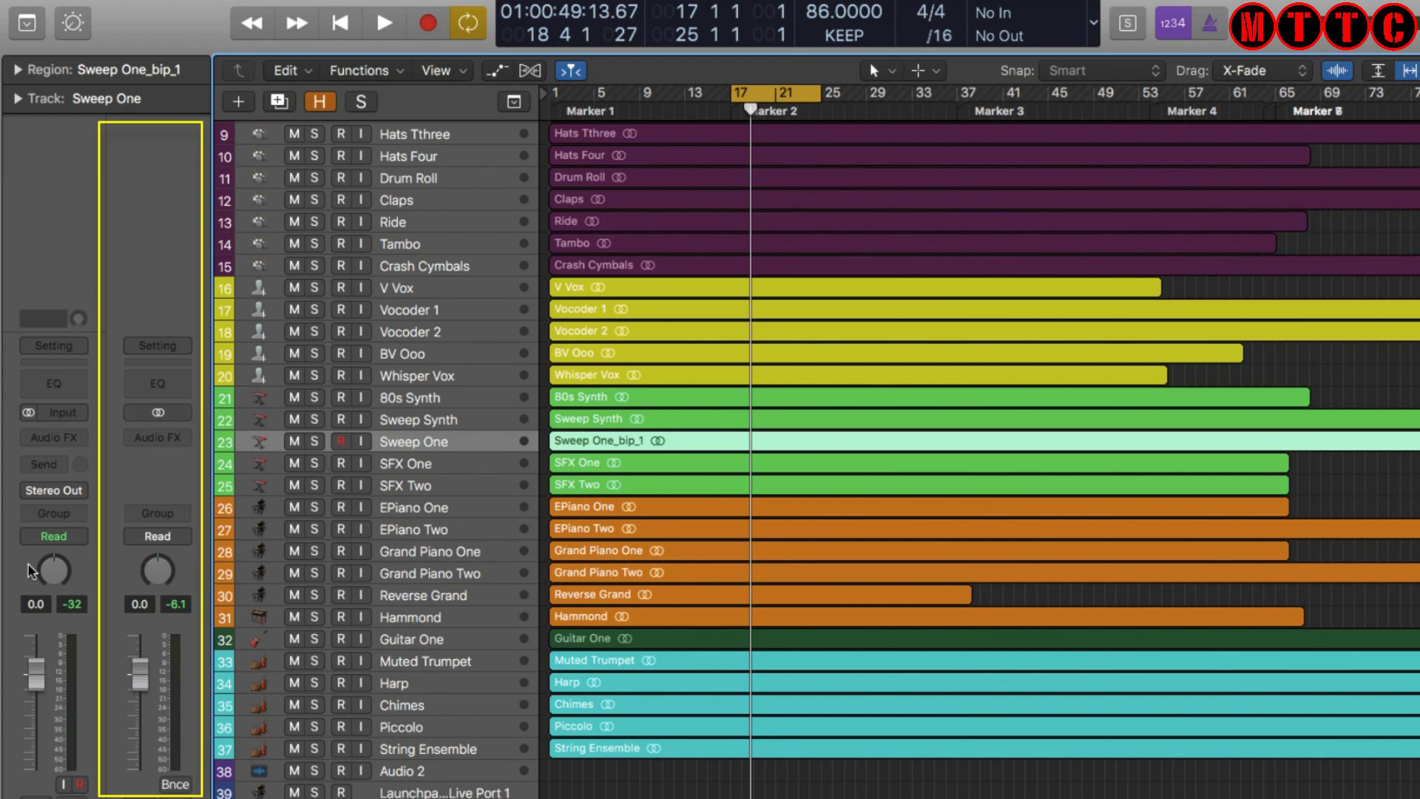
pyautogui.scroll(4, 425, 341)
pyautogui.click(397, 220)
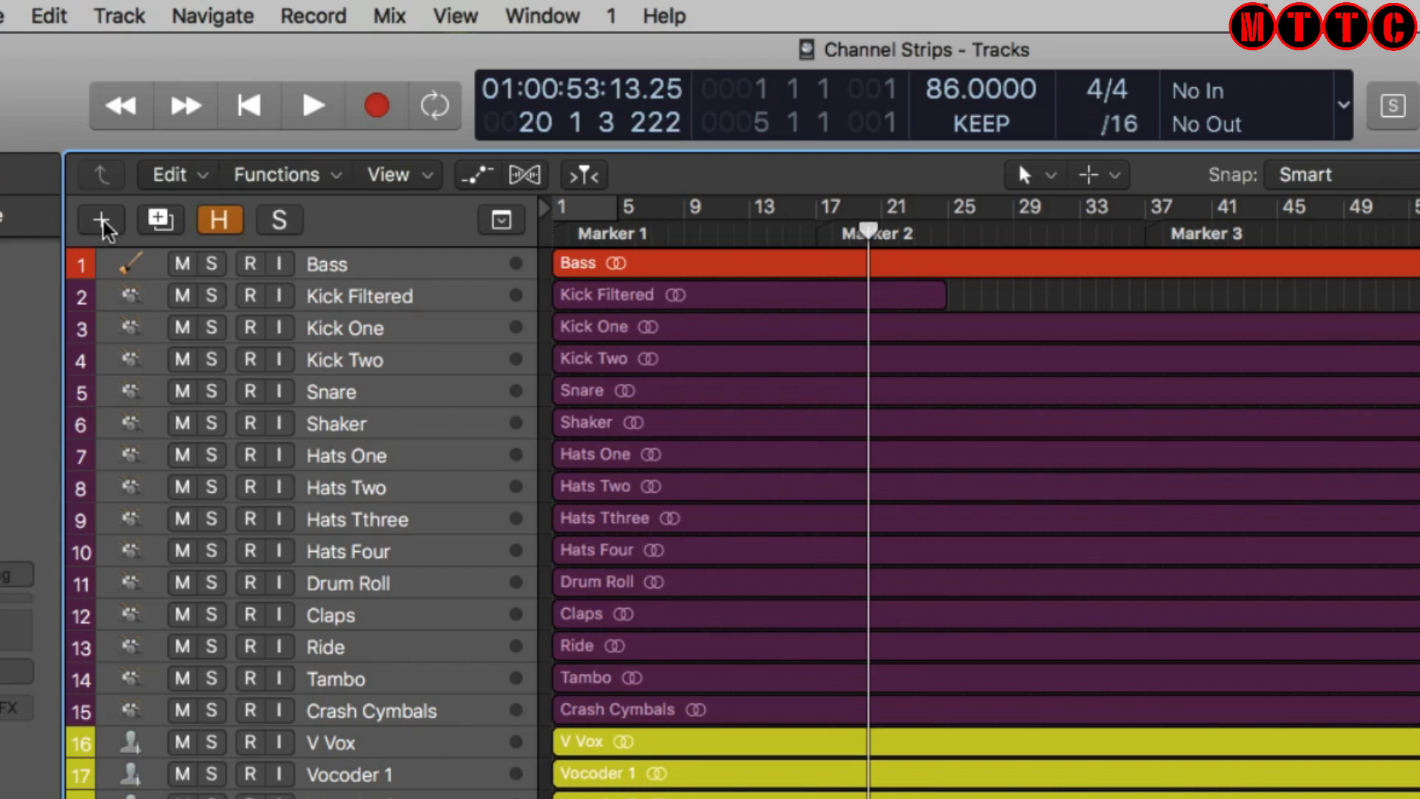
# - Prepare one new Software Instrument track with Alchemy chosen as its instrument
pyautogui.click(103, 228)
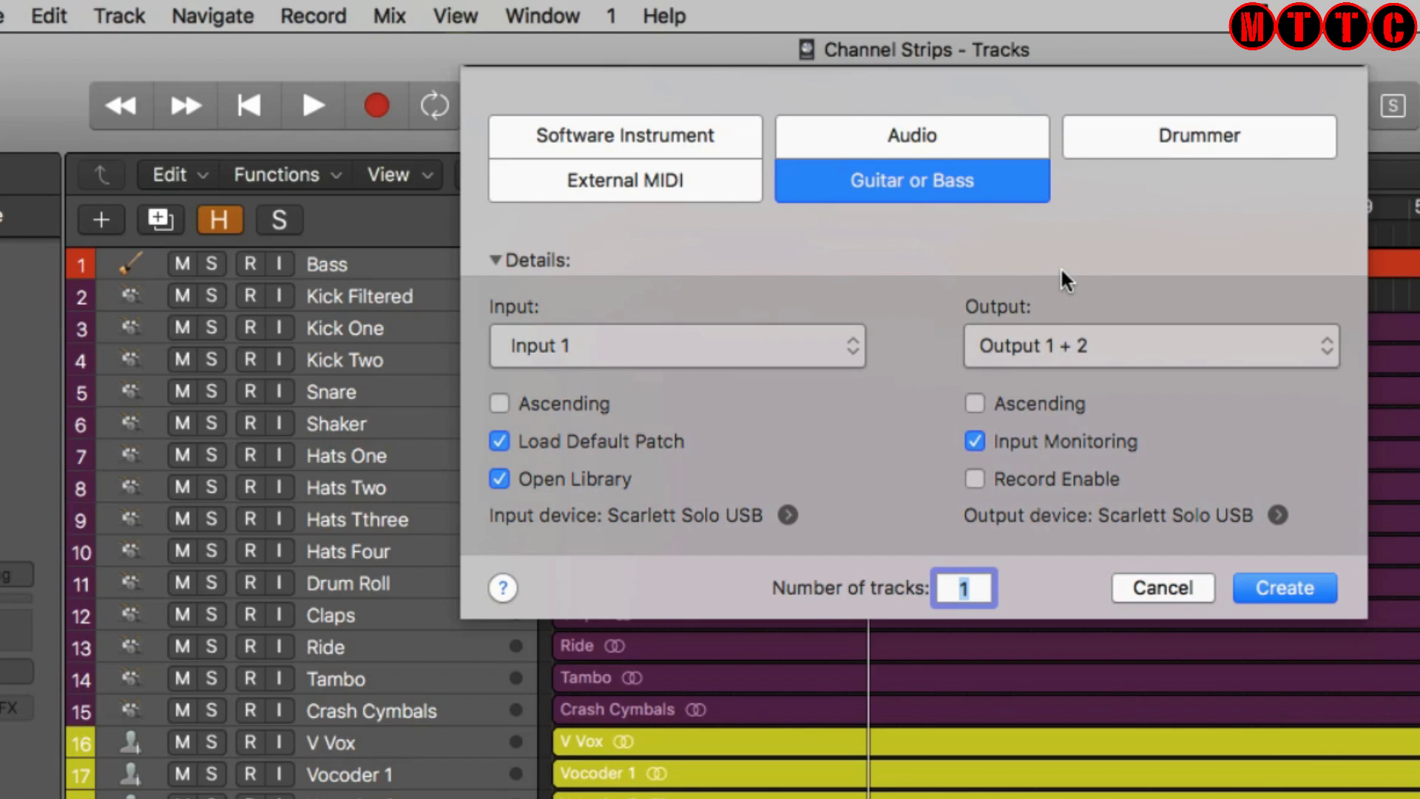
pyautogui.click(610, 134)
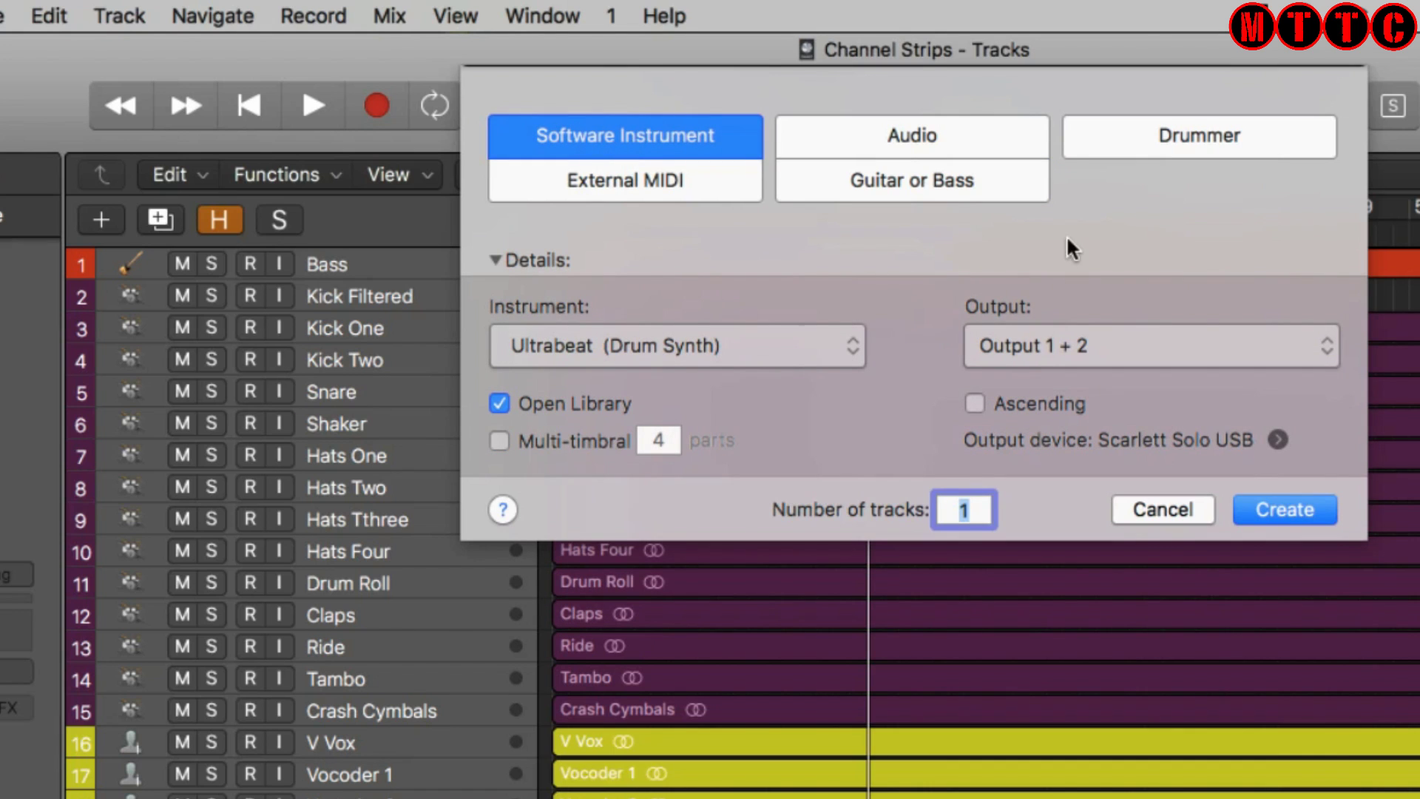
pyautogui.click(736, 345)
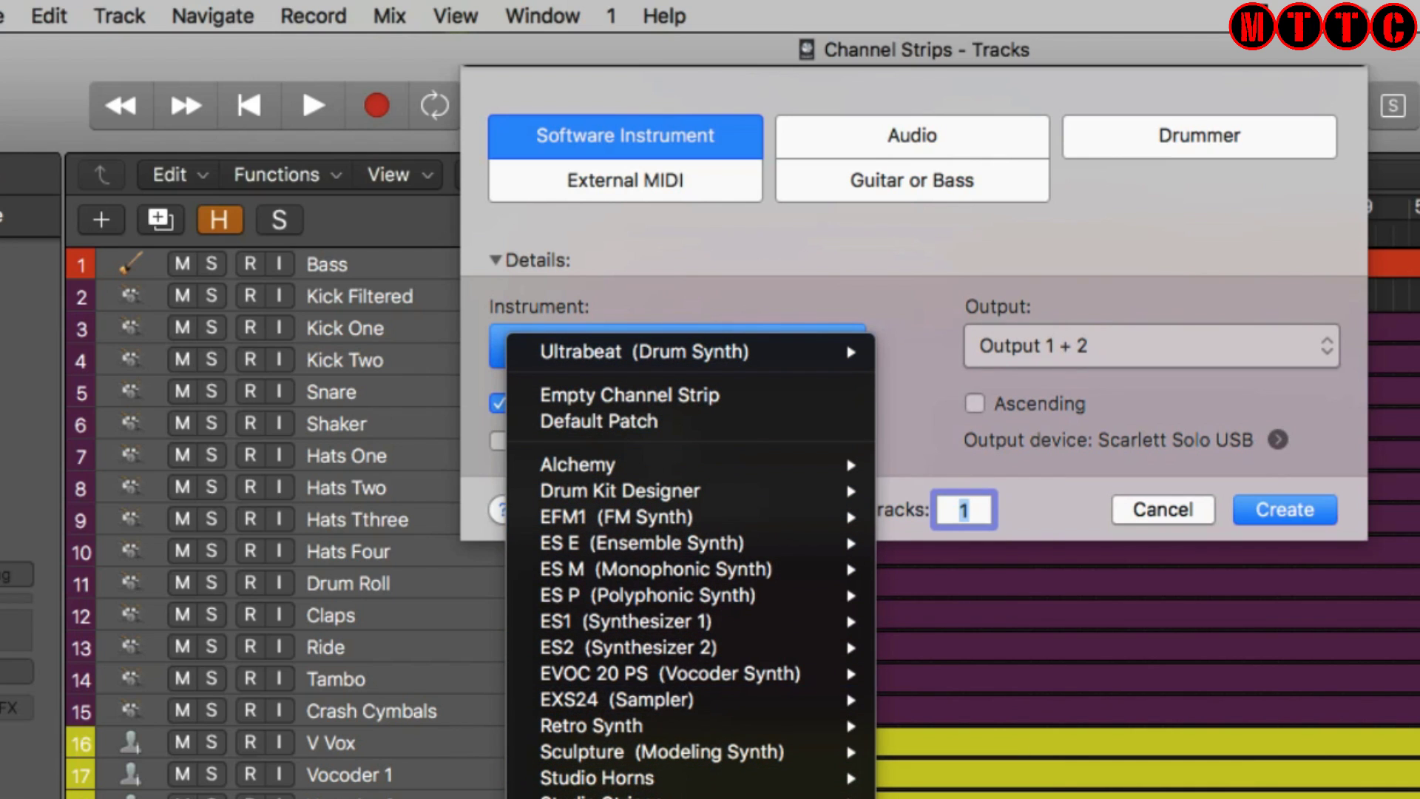
pyautogui.moveTo(666, 463)
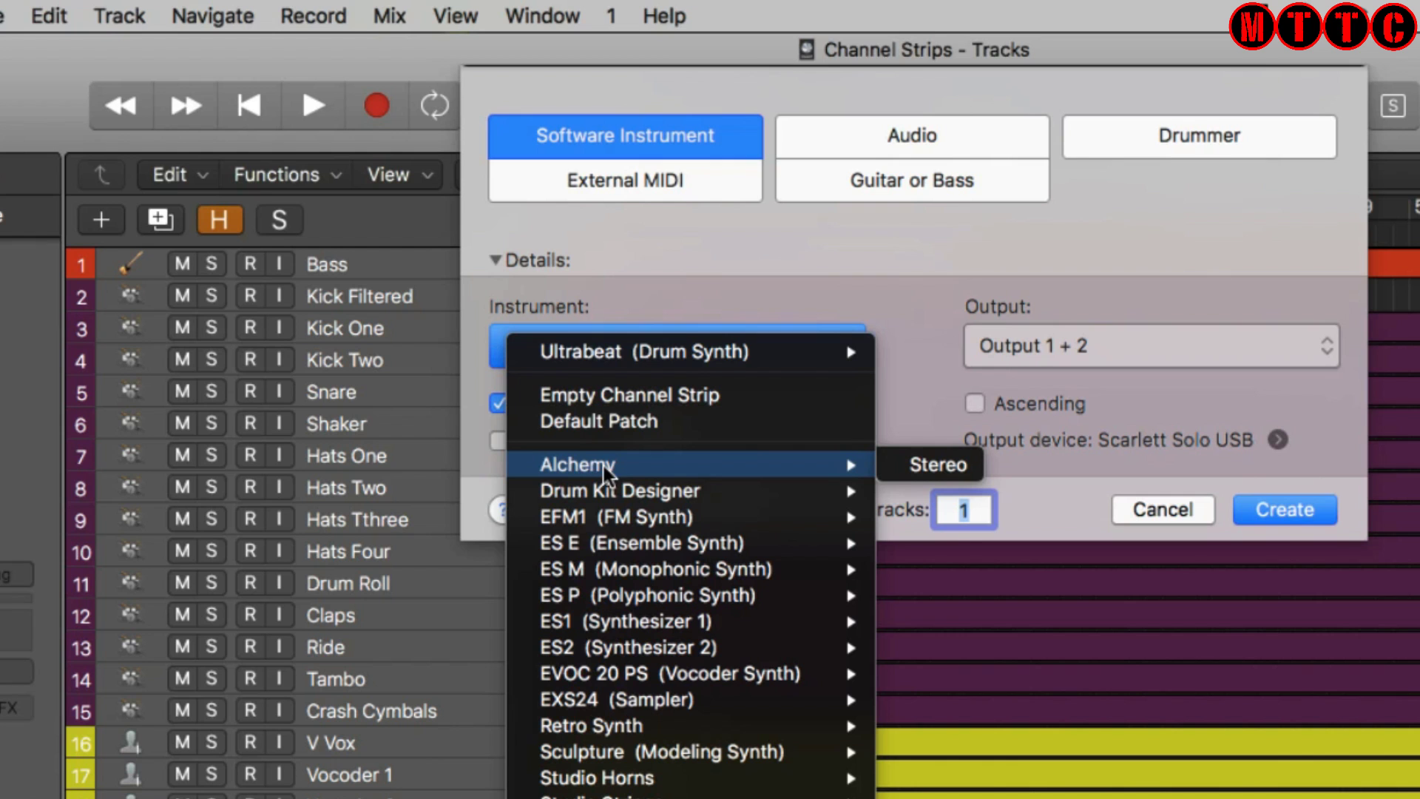
pyautogui.press('Escape')
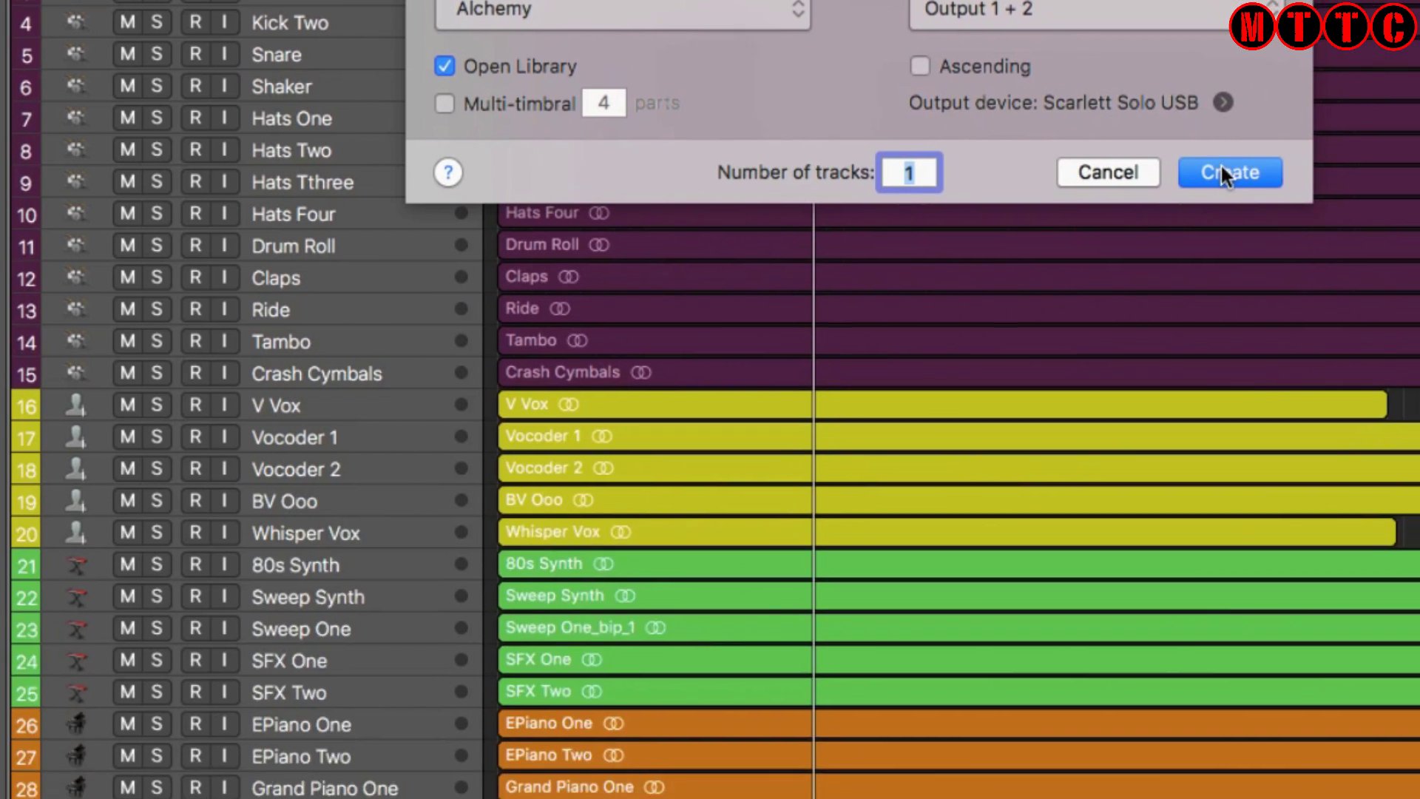
# - Create the Alchemy track Inst 1, open and close its plug-in window, and browse Atmospheric sounds
pyautogui.click(1224, 175)
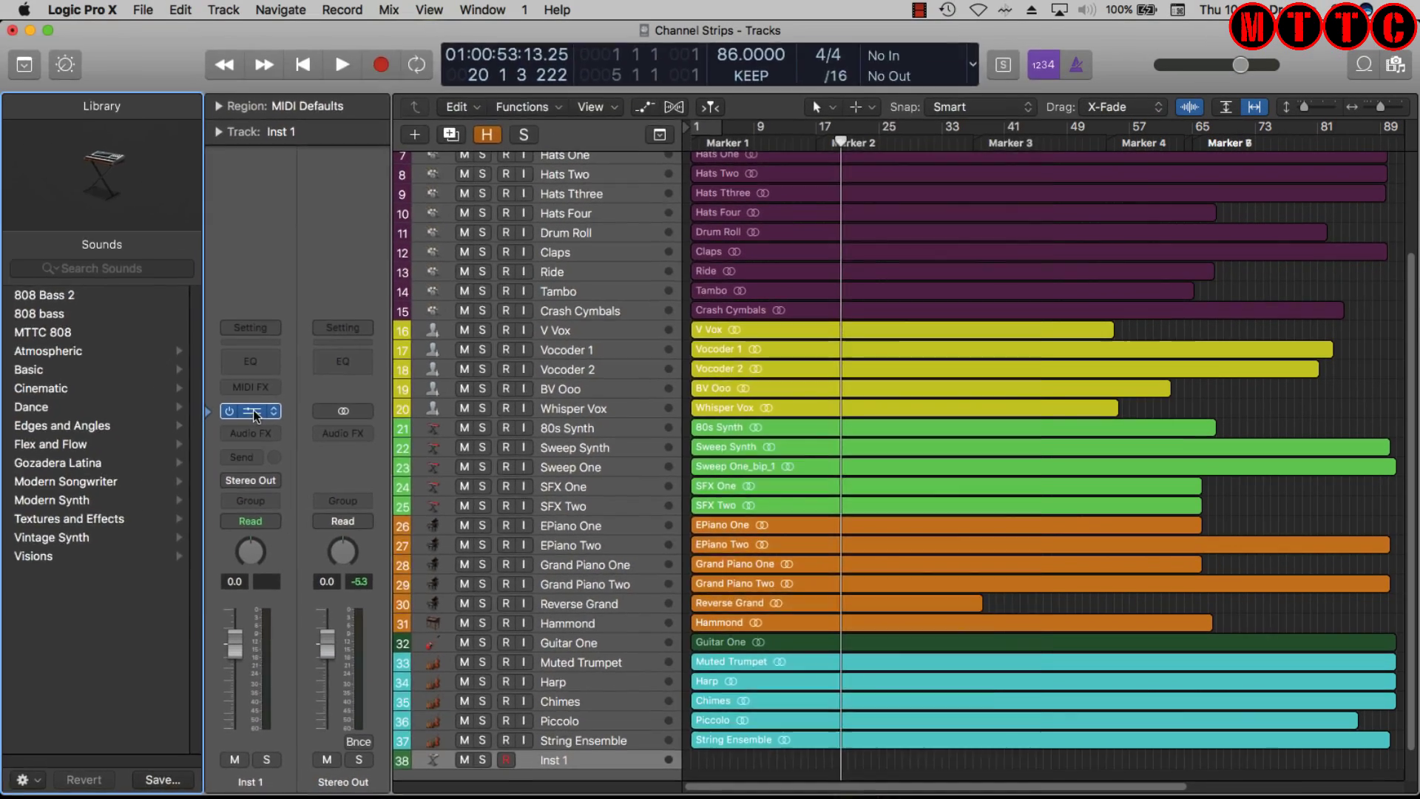
pyautogui.click(253, 410)
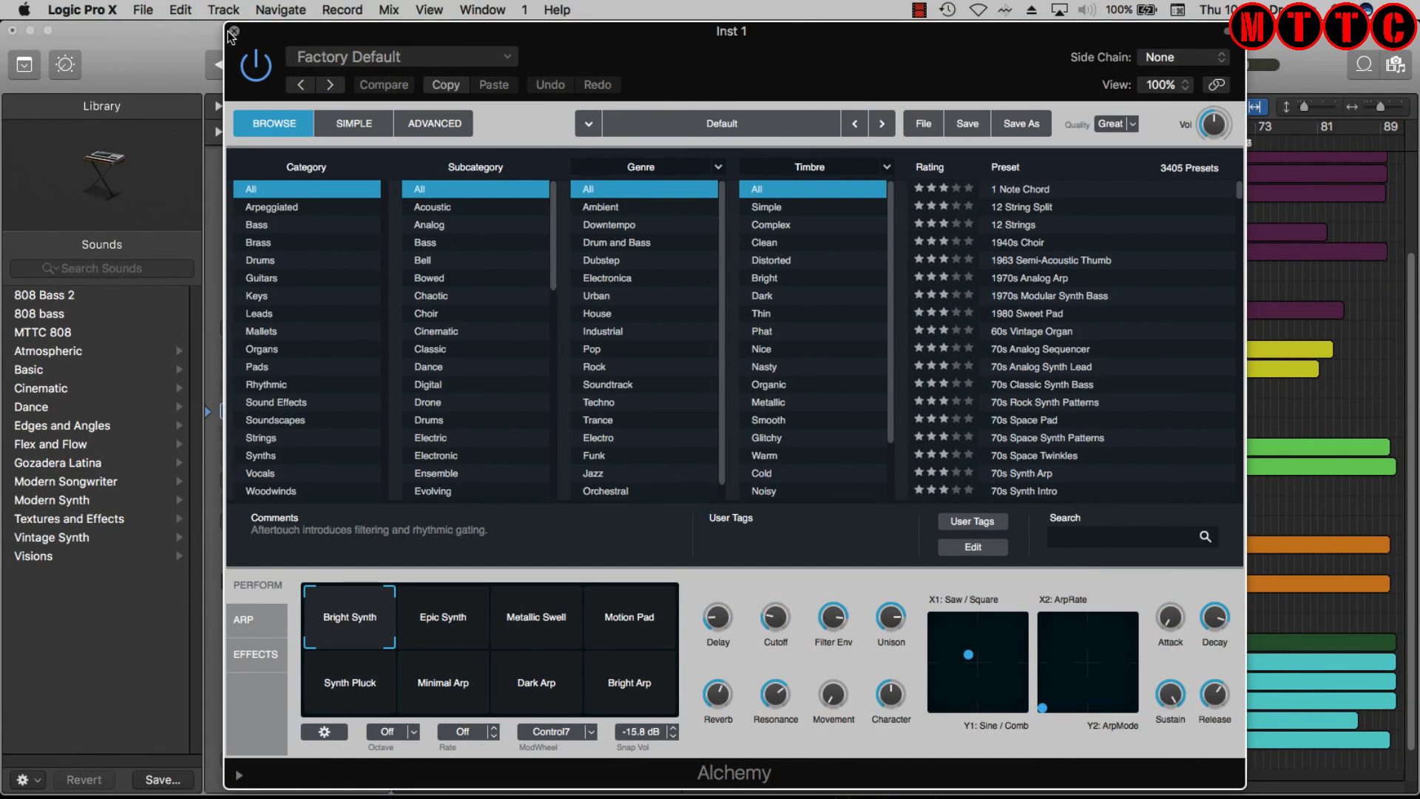
pyautogui.click(222, 33)
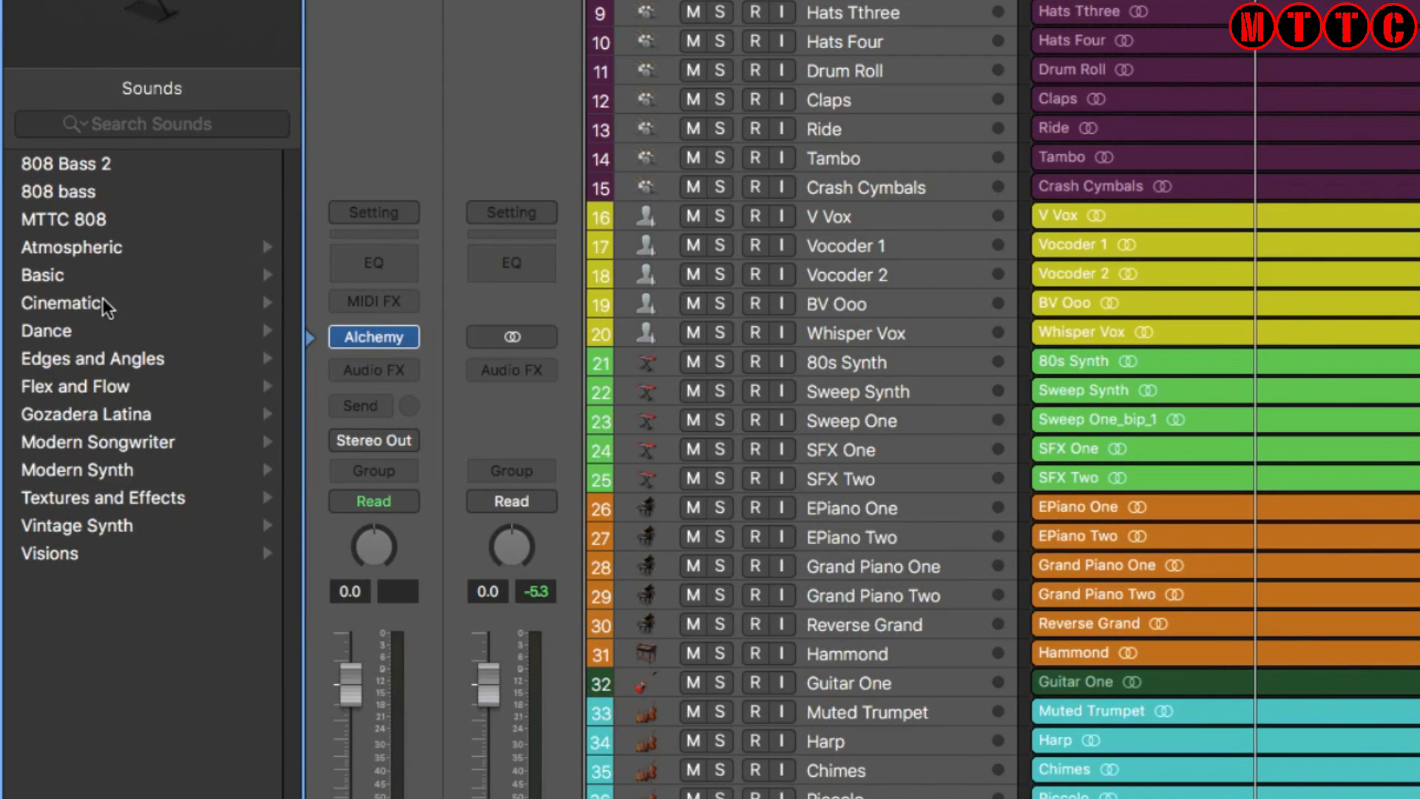
pyautogui.click(131, 247)
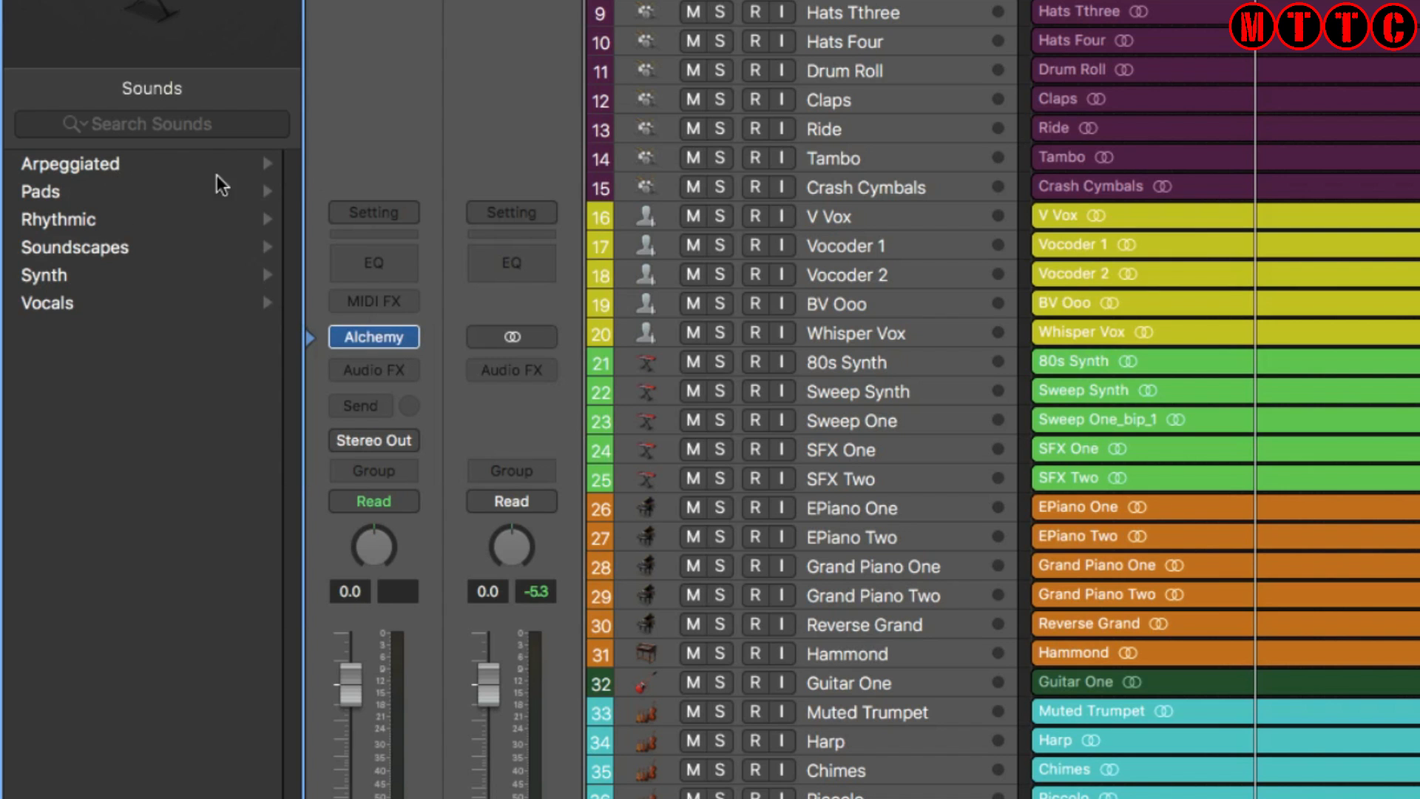
pyautogui.hscroll(-3, 140, 530)
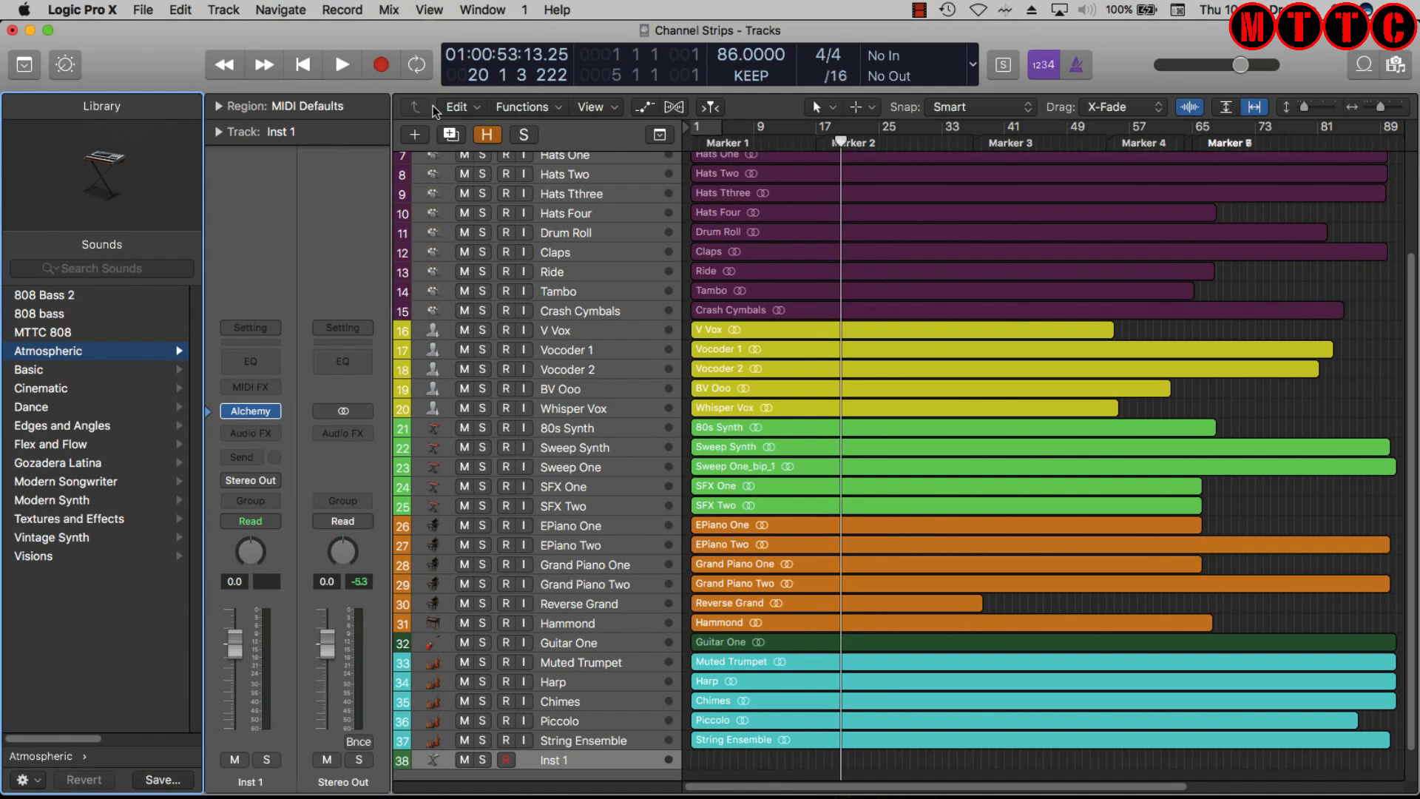
# - Delete the Inst 1 track and create an empty software instrument track instead
pyautogui.click(566, 774)
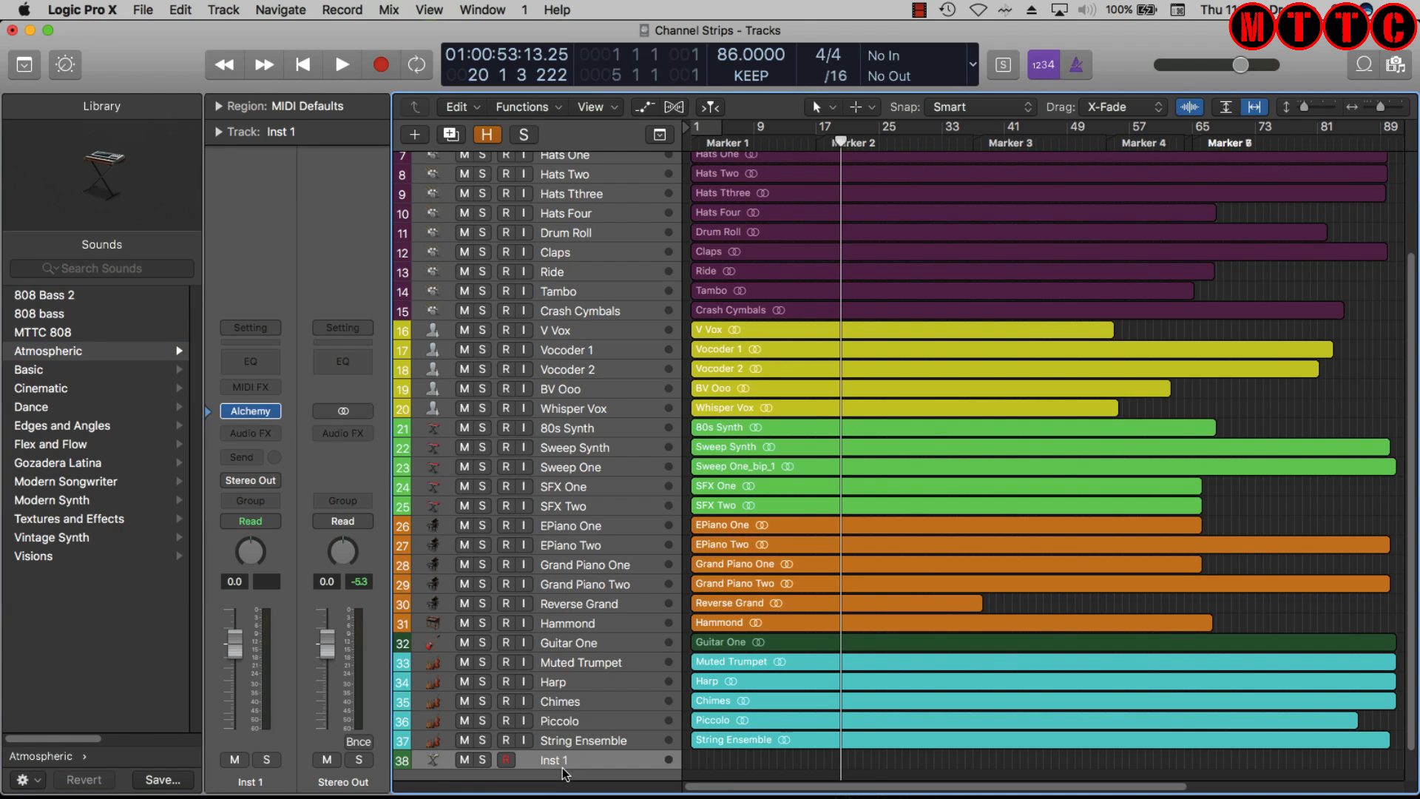
pyautogui.press('super+BackSpace')
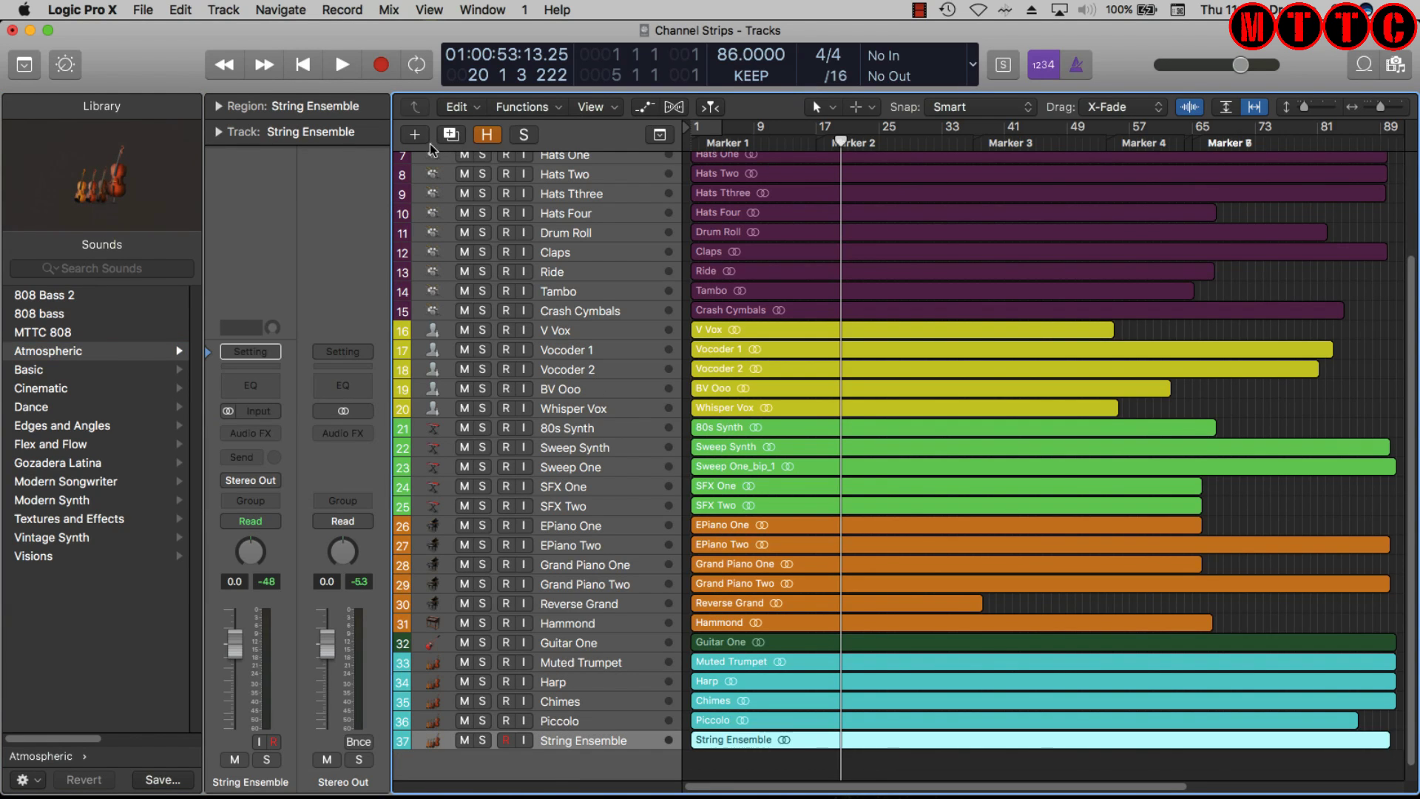
pyautogui.click(415, 134)
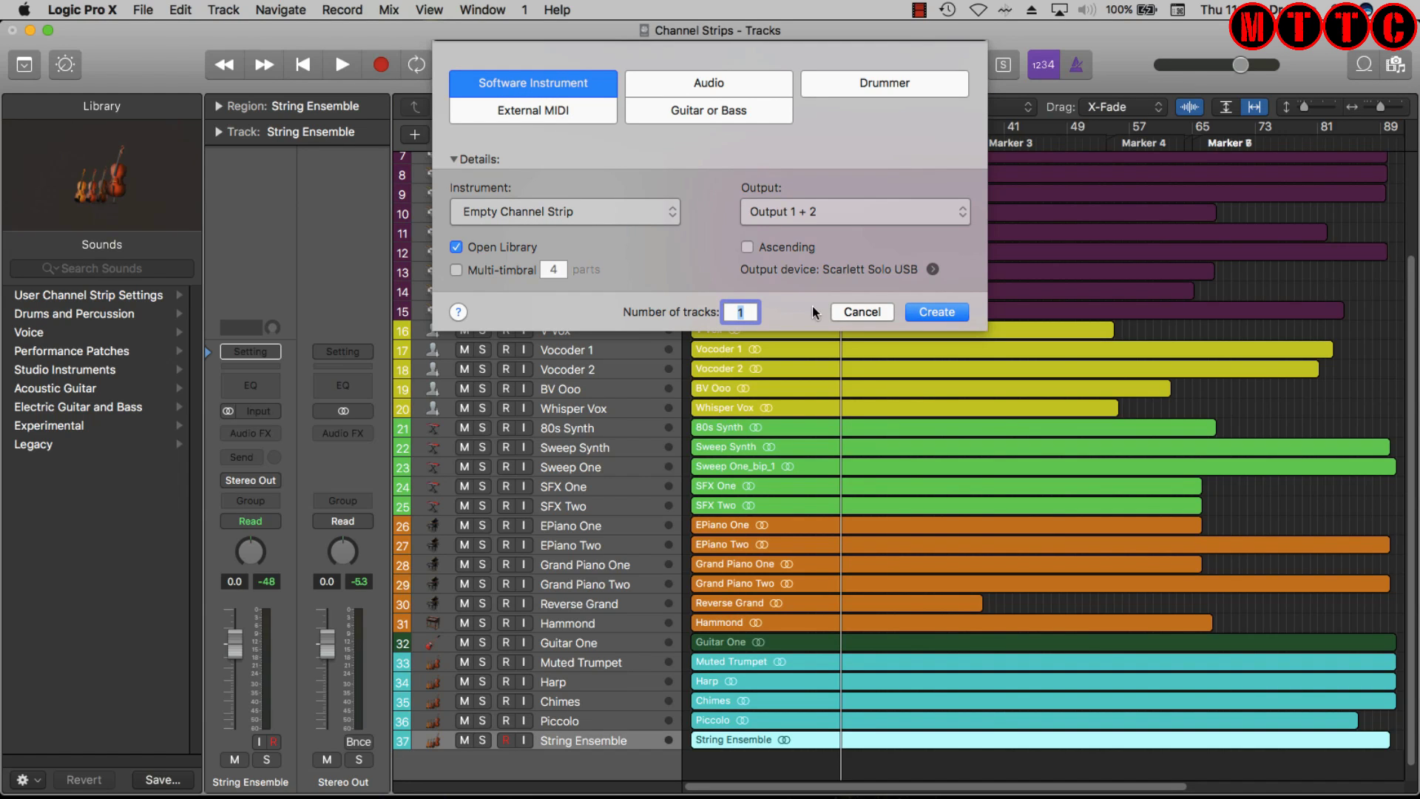
pyautogui.click(935, 311)
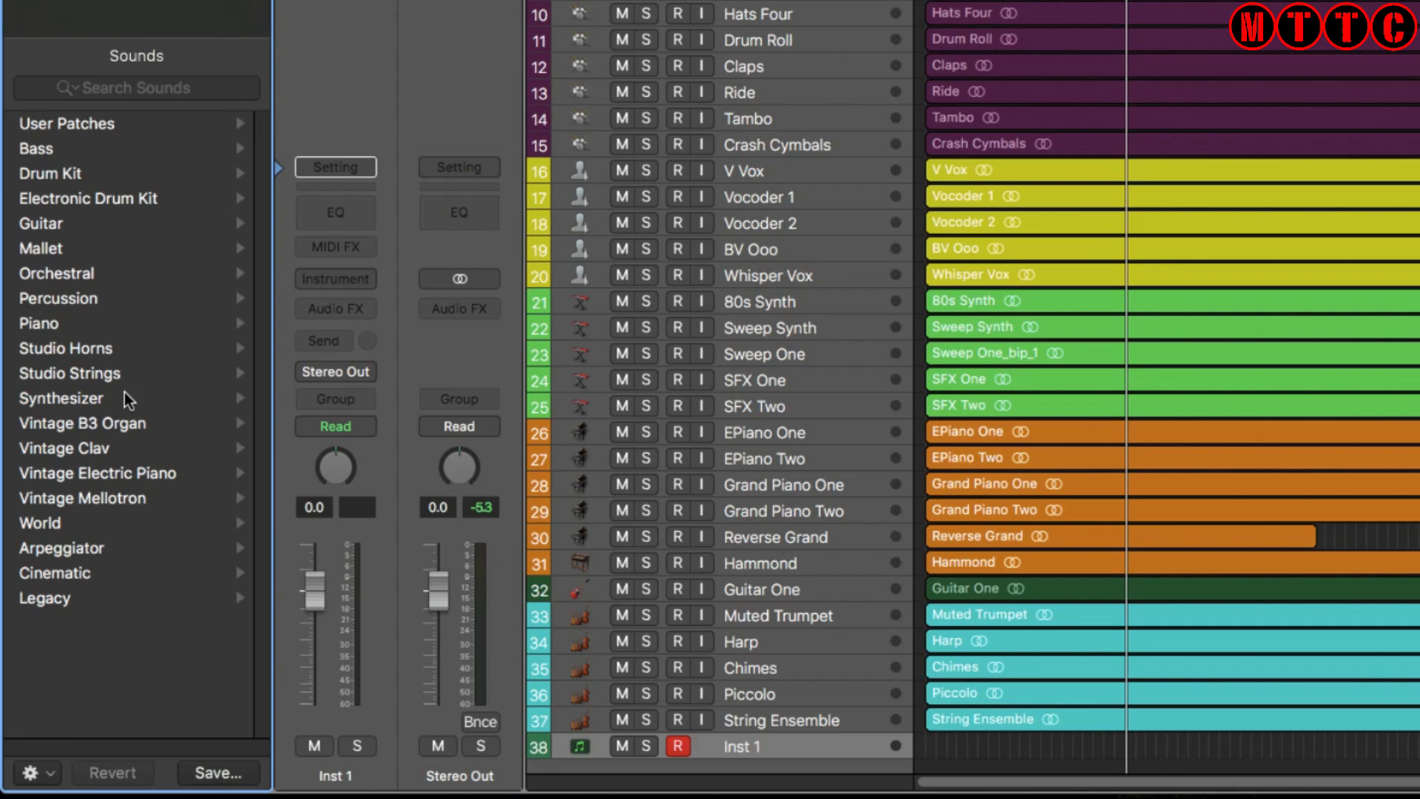
# - Try the Boesendorfer and Steinway Grand Piano sounds, then load Fingerstyle Bass
pyautogui.click(86, 326)
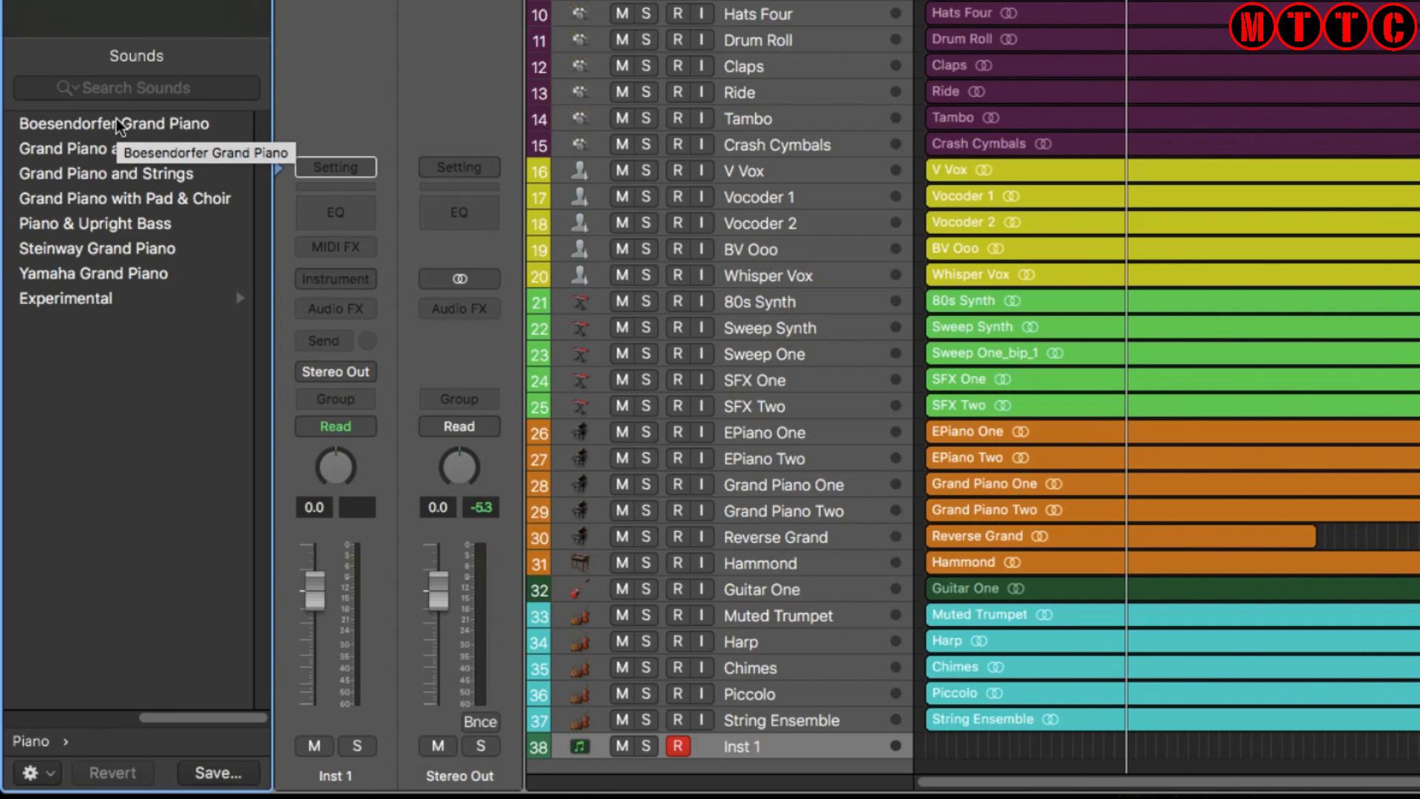
pyautogui.click(119, 124)
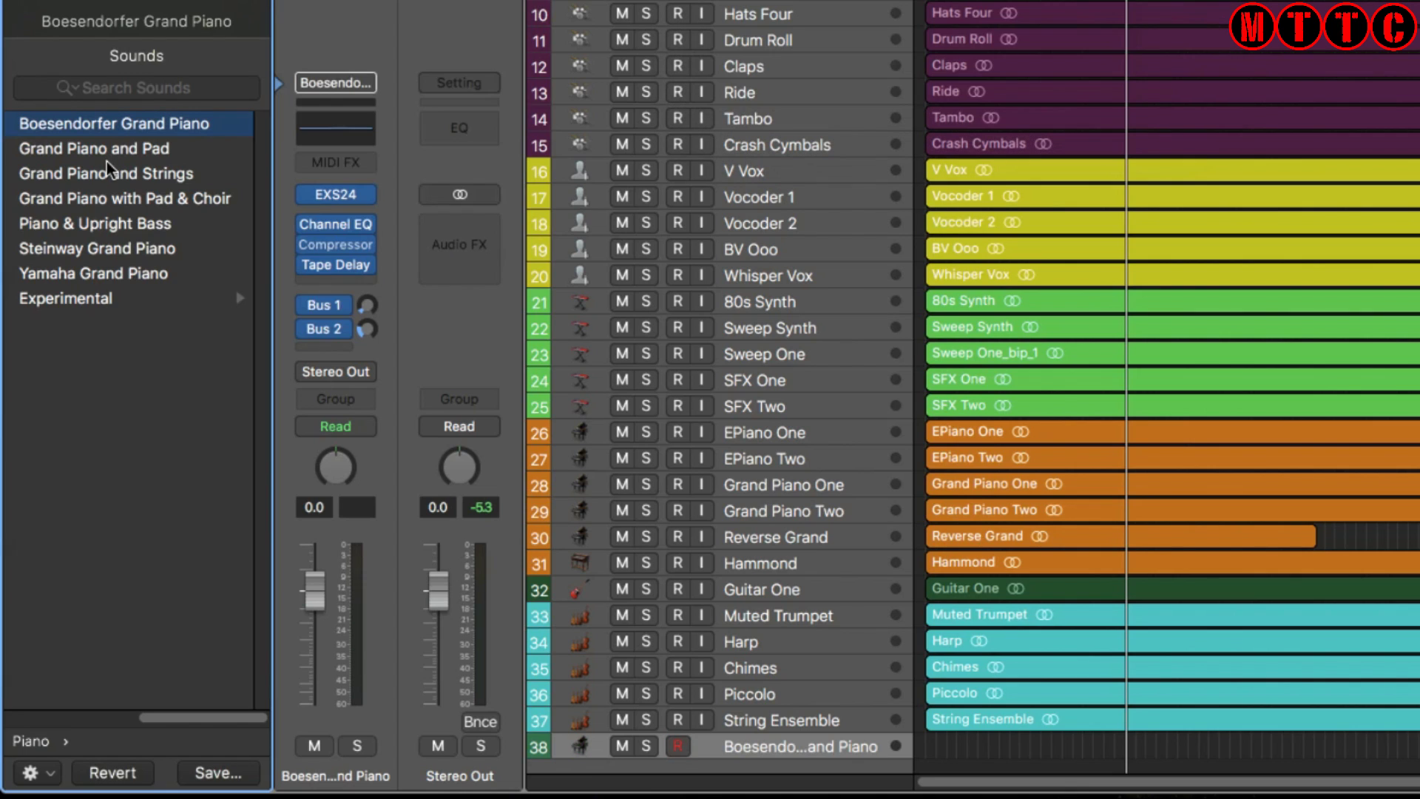
pyautogui.click(102, 252)
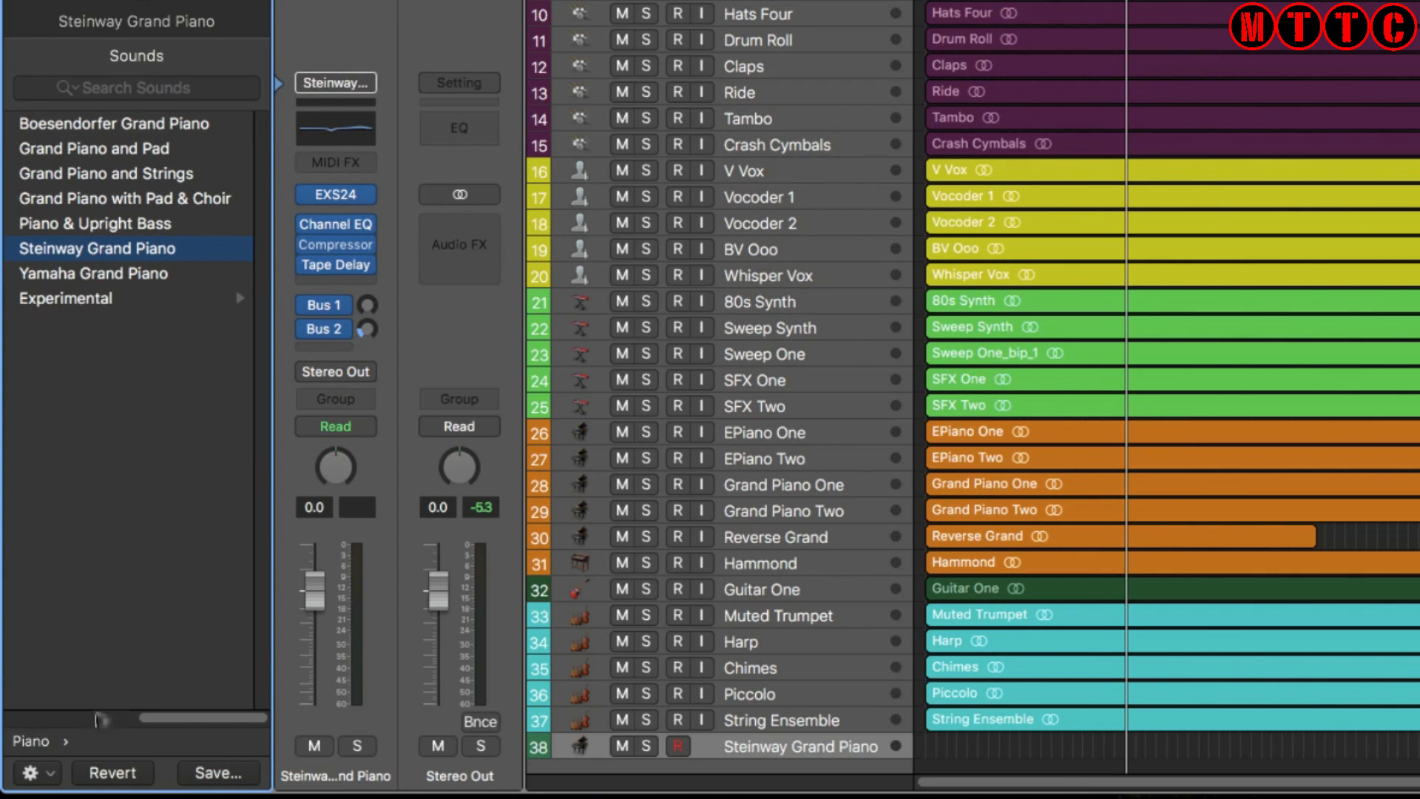
pyautogui.click(98, 716)
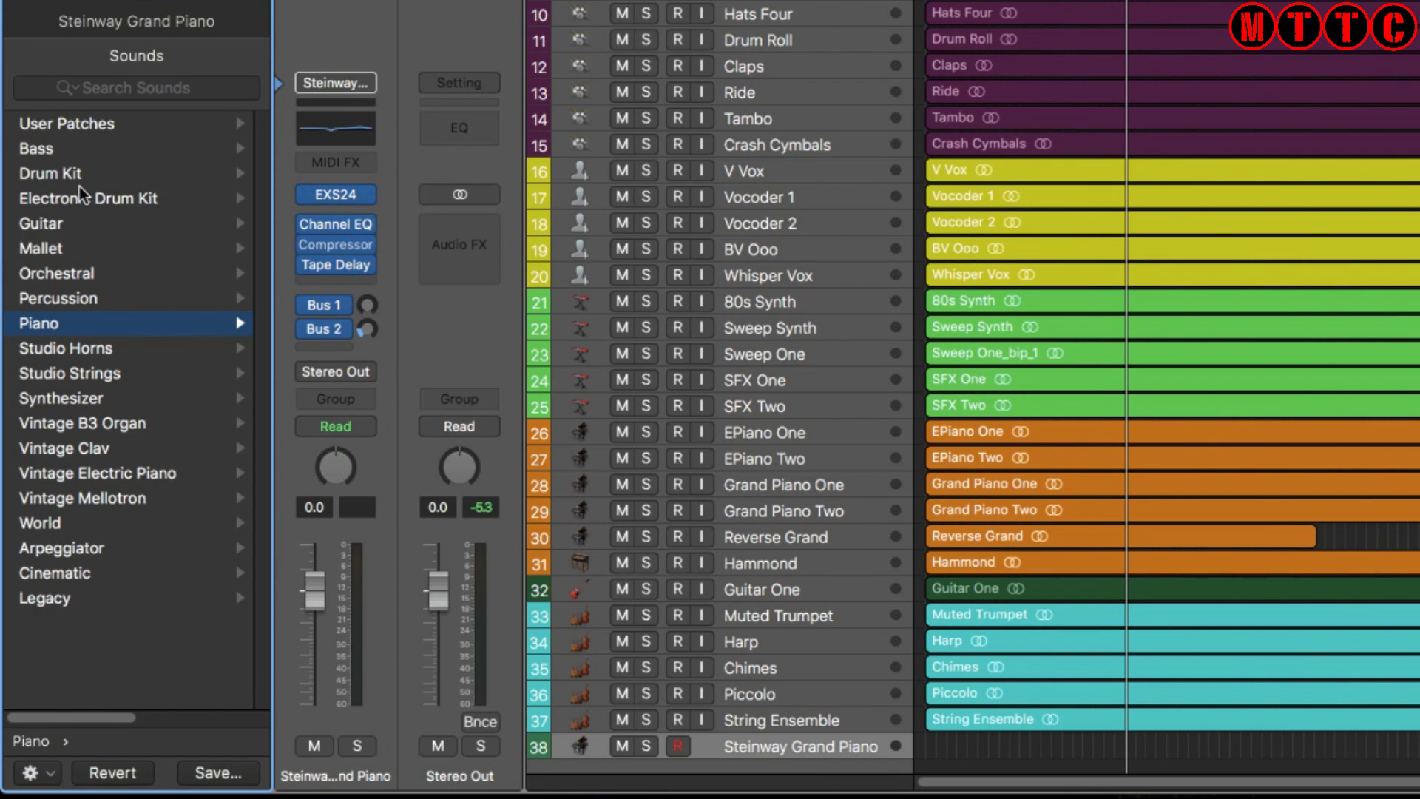
pyautogui.click(84, 158)
pyautogui.click(77, 122)
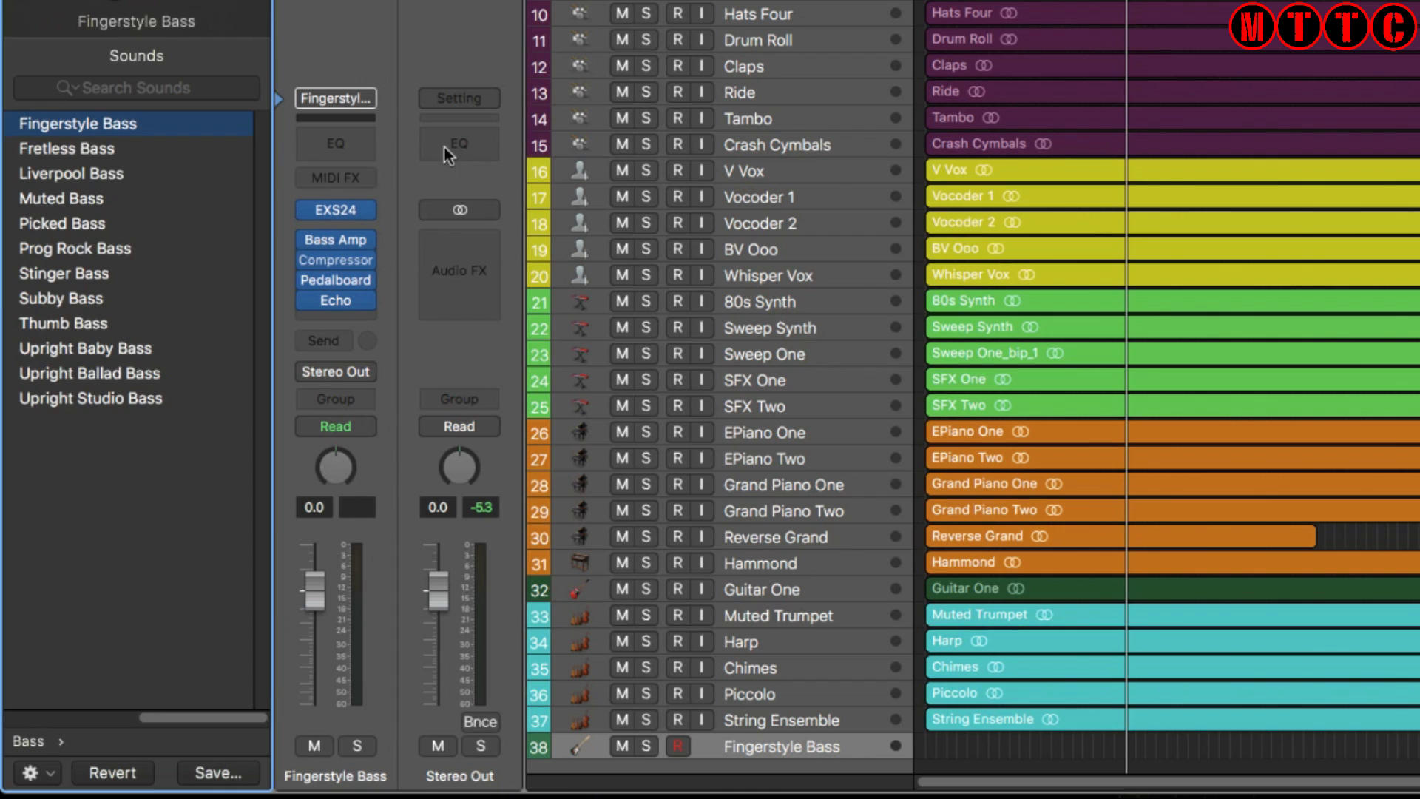
# - Load the Vintage Electric Piano sound Modern Classic and toggle the Library off and on
pyautogui.press('Left')
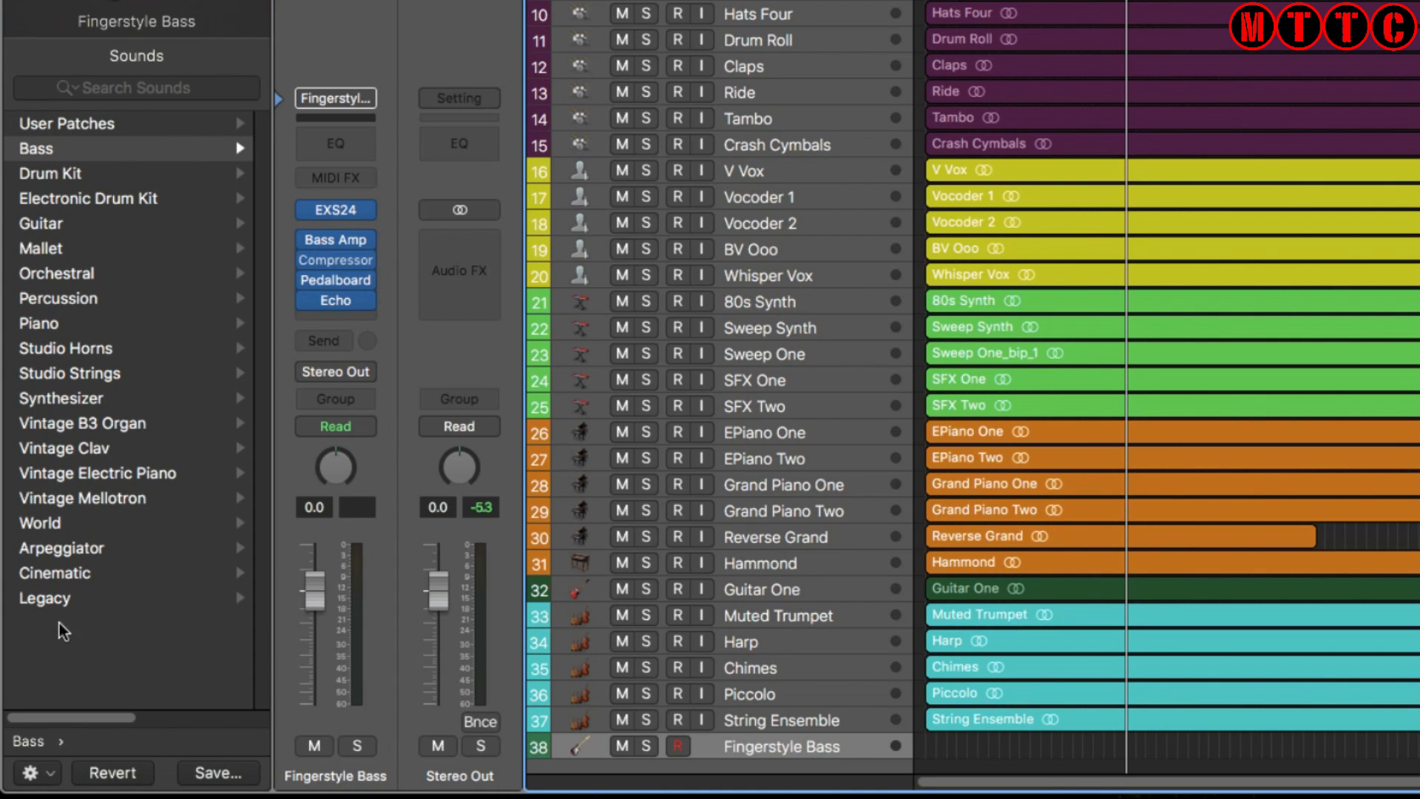
pyautogui.click(98, 473)
pyautogui.click(113, 273)
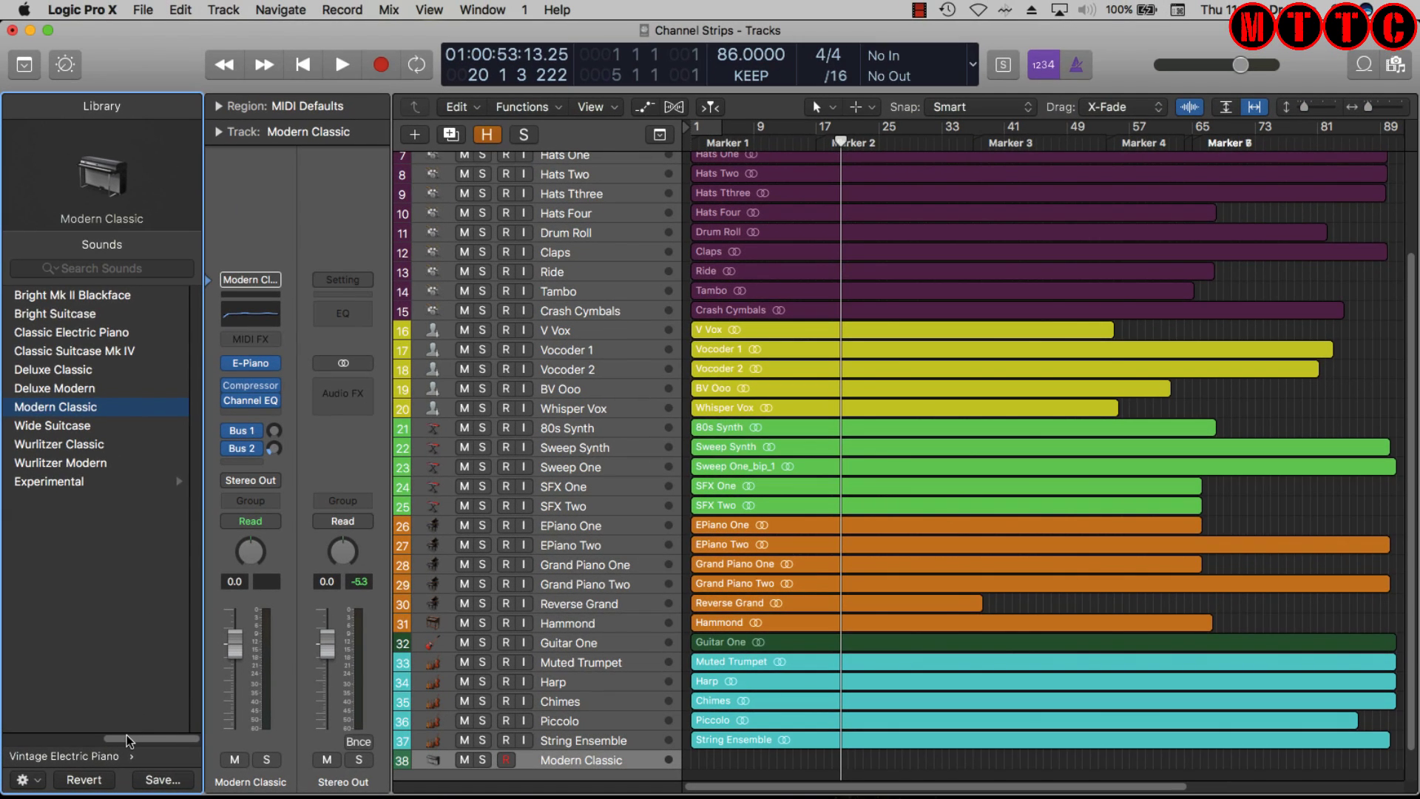
pyautogui.moveTo(166, 721); pyautogui.dragTo(6, 709)
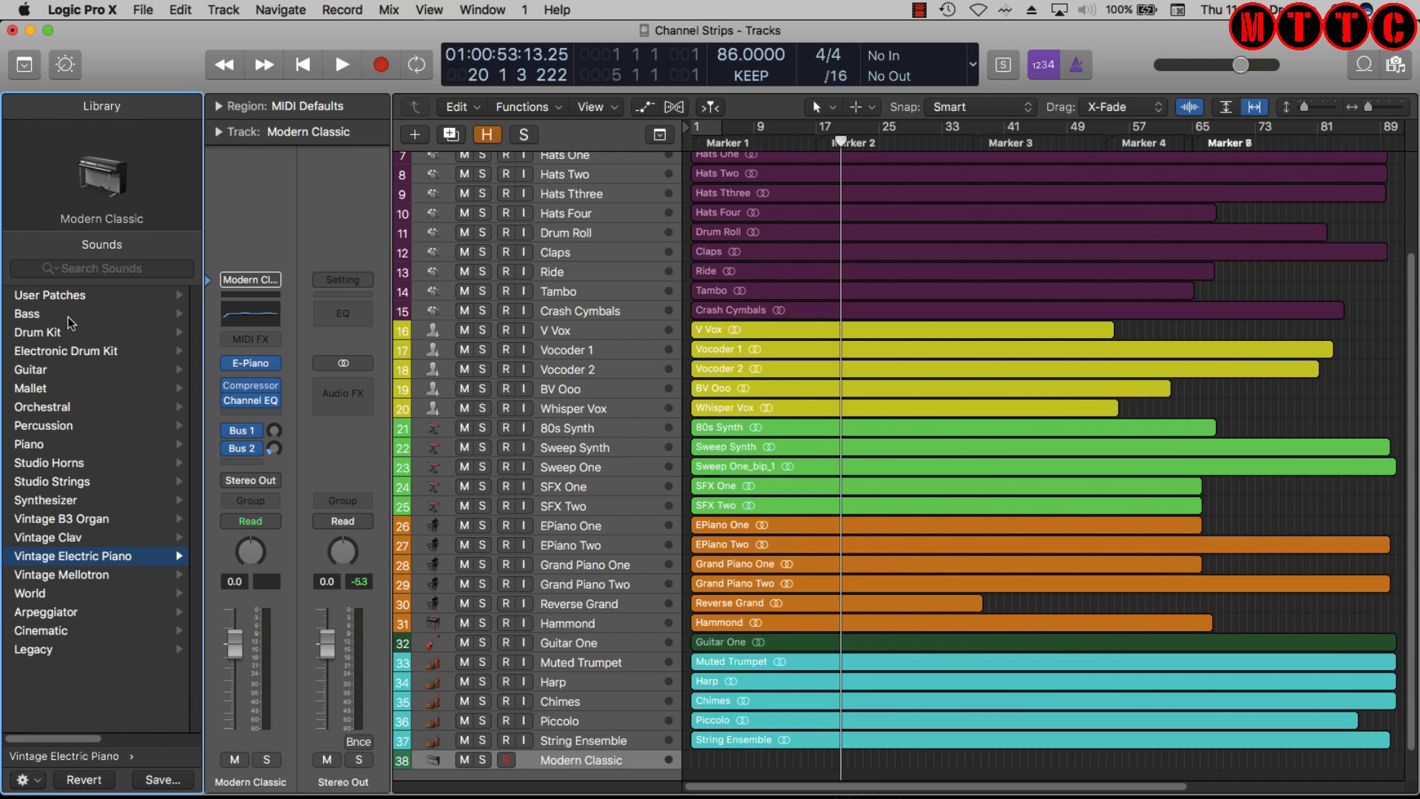
pyautogui.press('y')
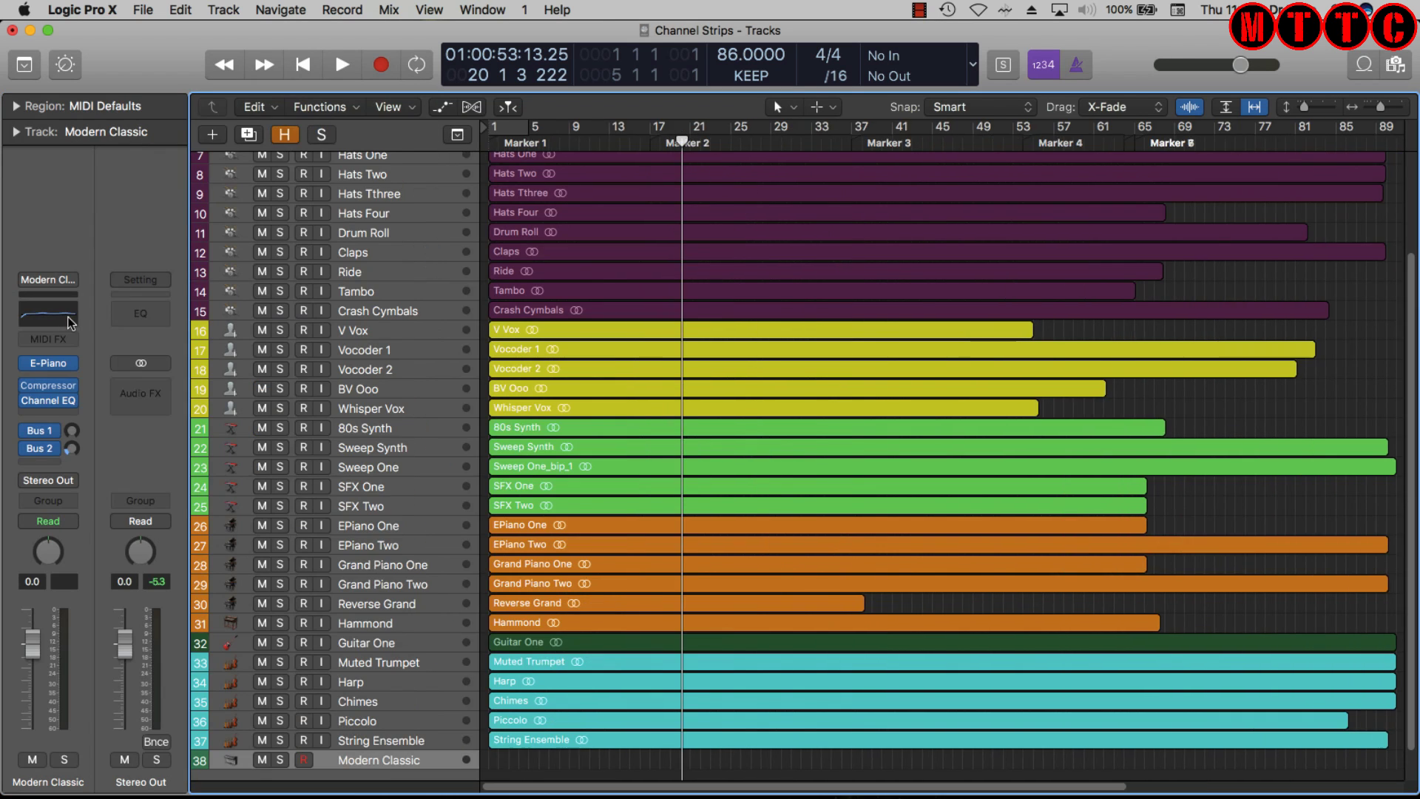
pyautogui.press('y')
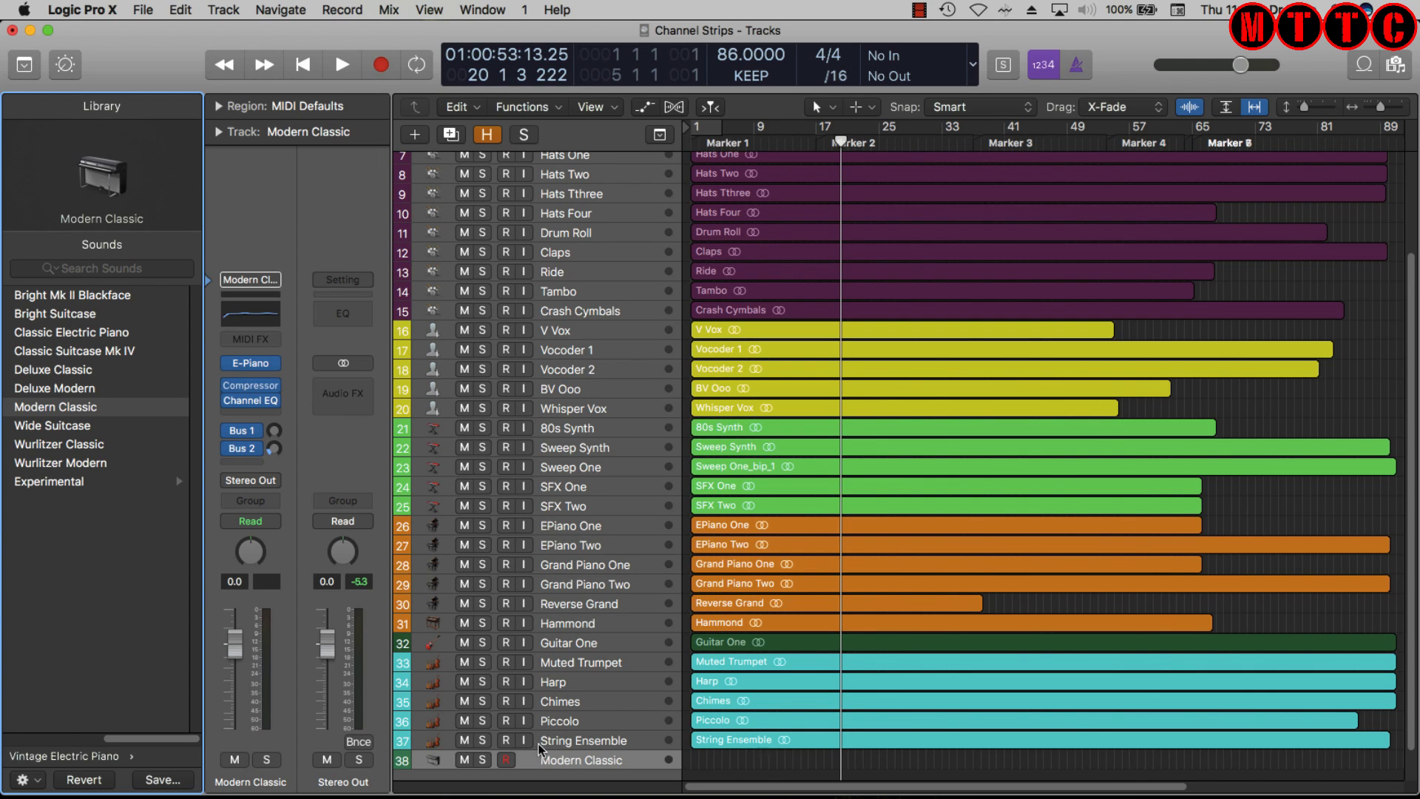
# - Replace track 38 with an audio track on Input 1 and browse the Voice patches
pyautogui.press('super+BackSpace')
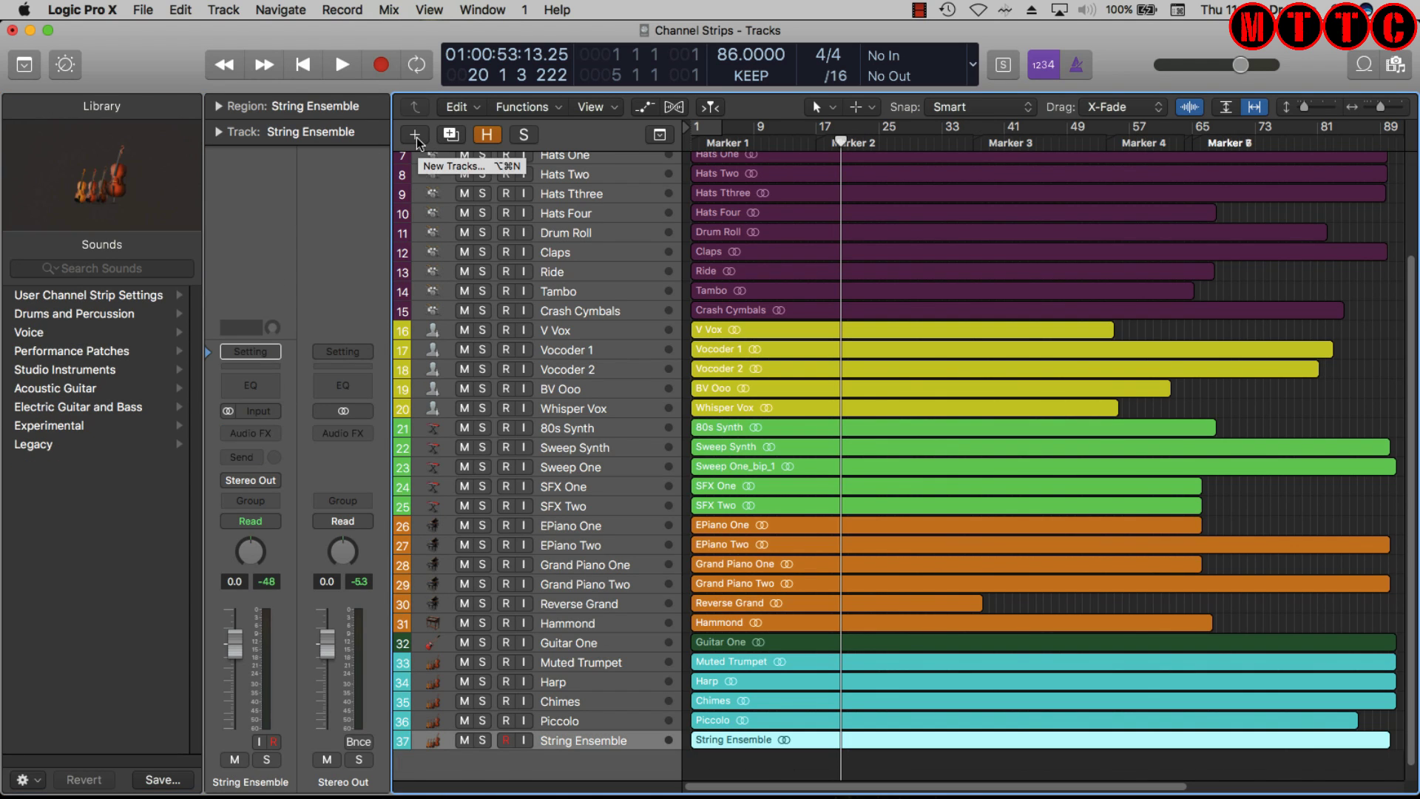
pyautogui.click(416, 135)
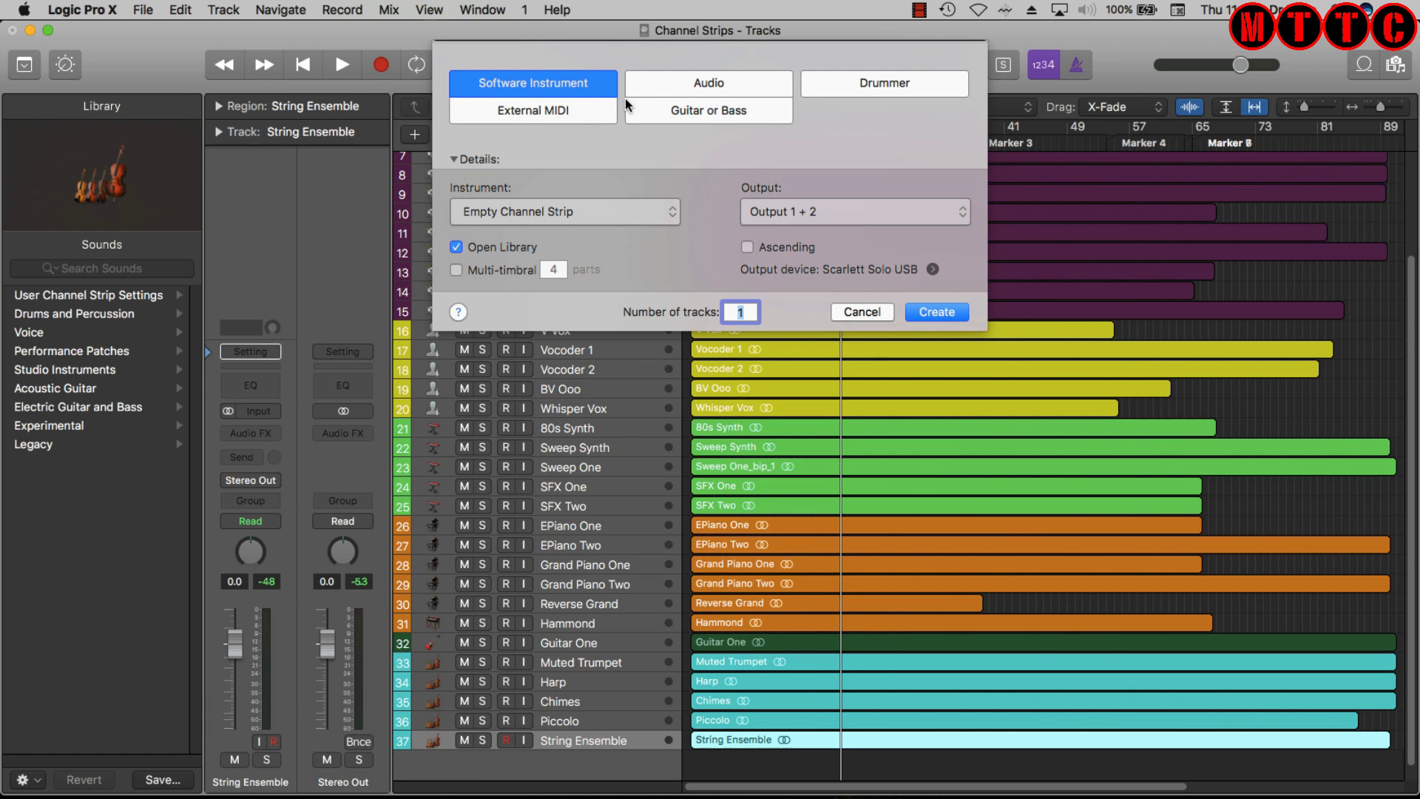
pyautogui.click(699, 85)
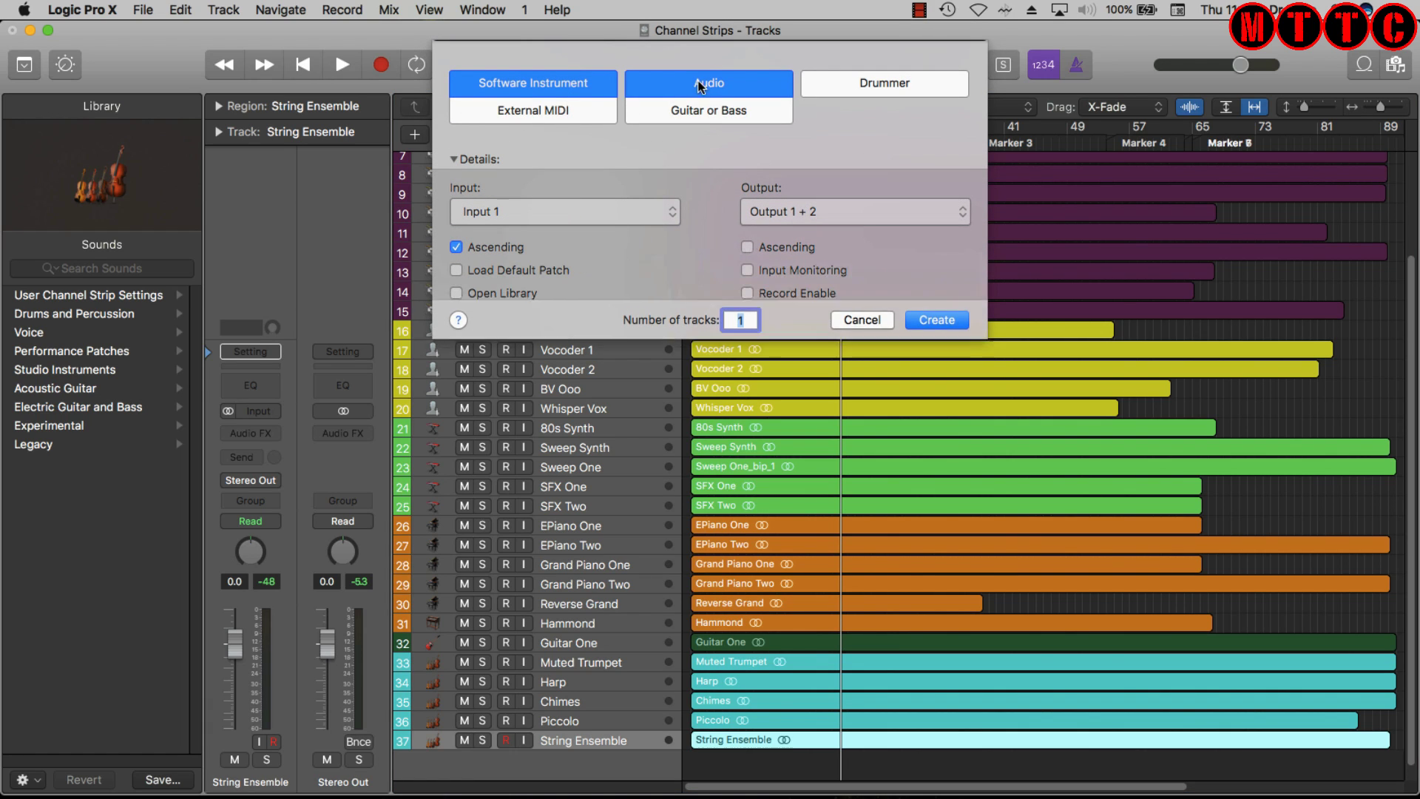
pyautogui.click(530, 203)
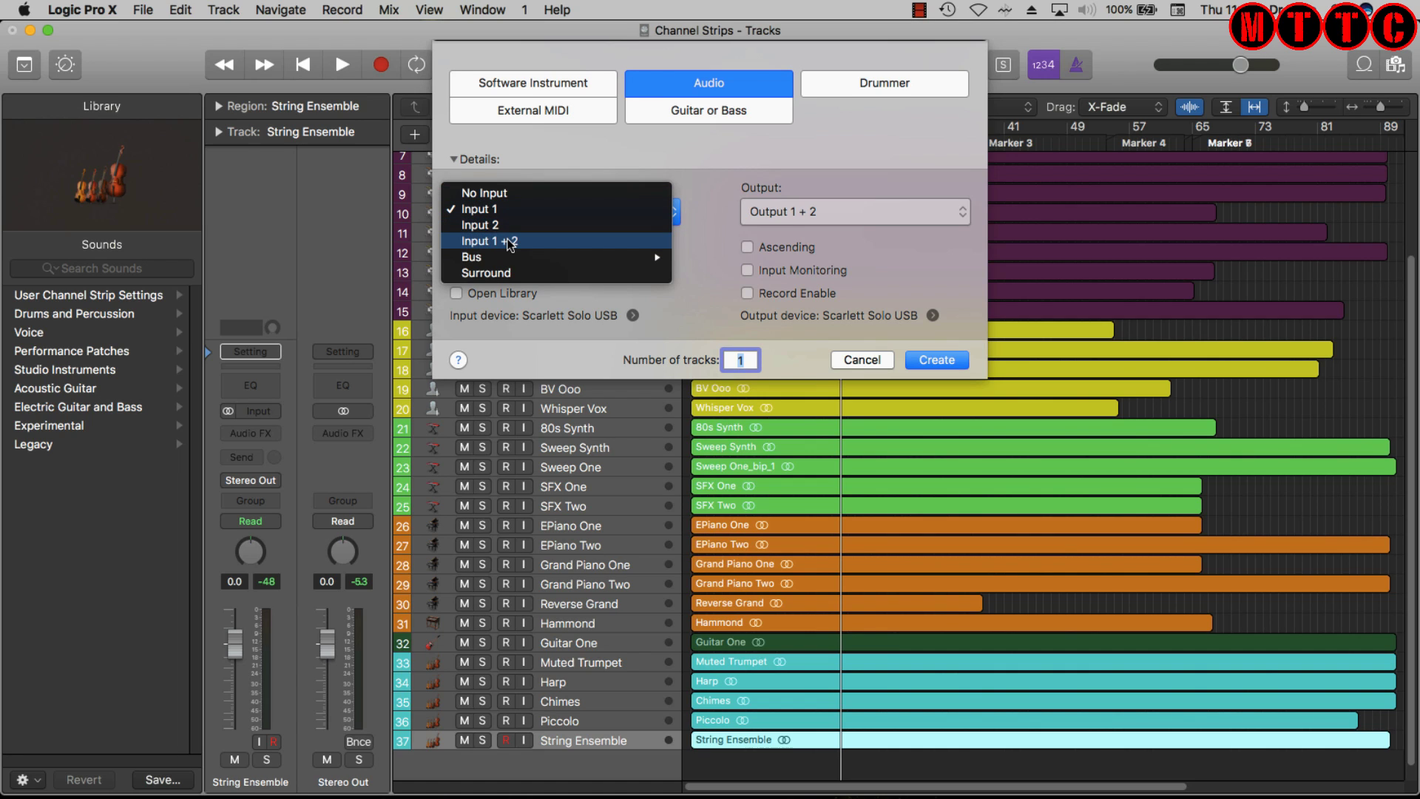
pyautogui.click(551, 141)
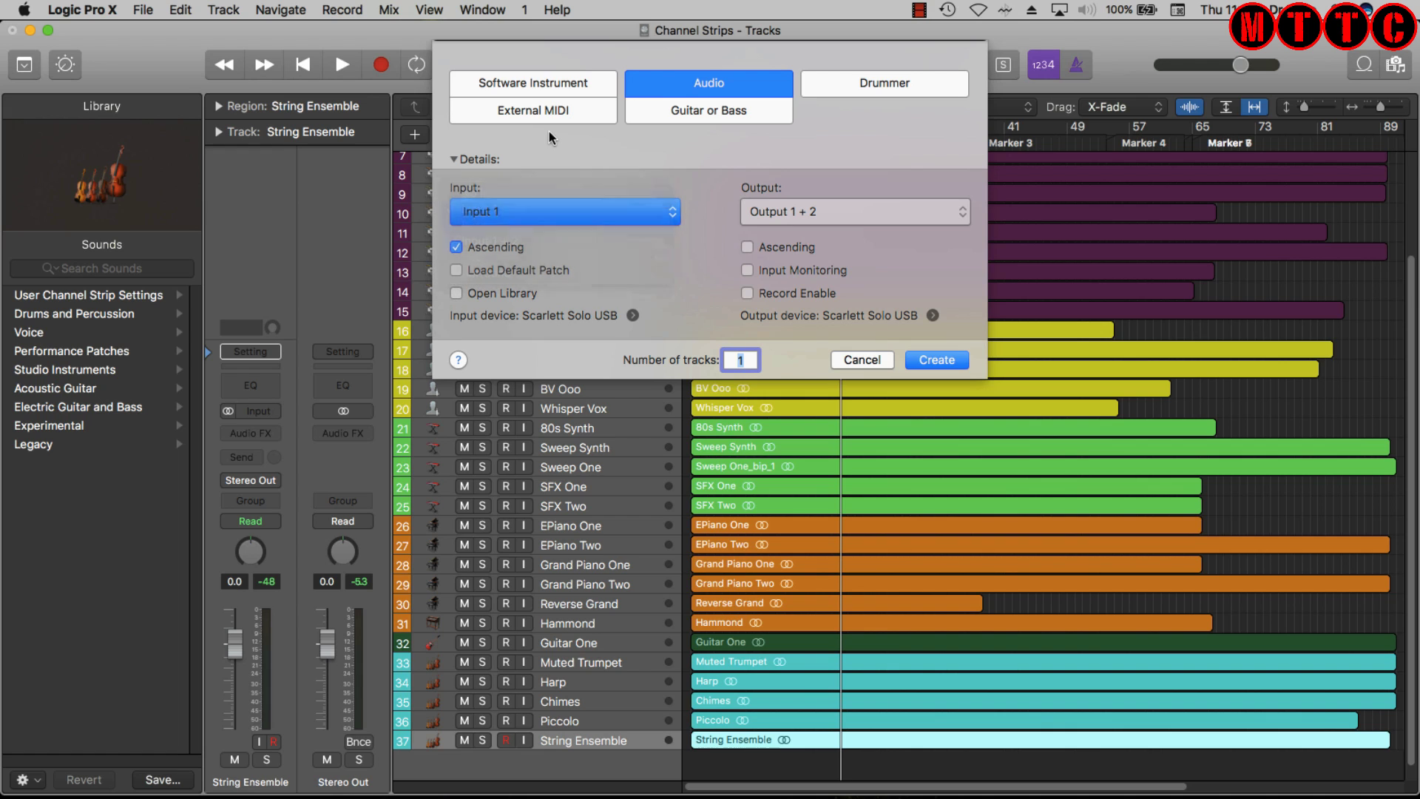
pyautogui.click(935, 359)
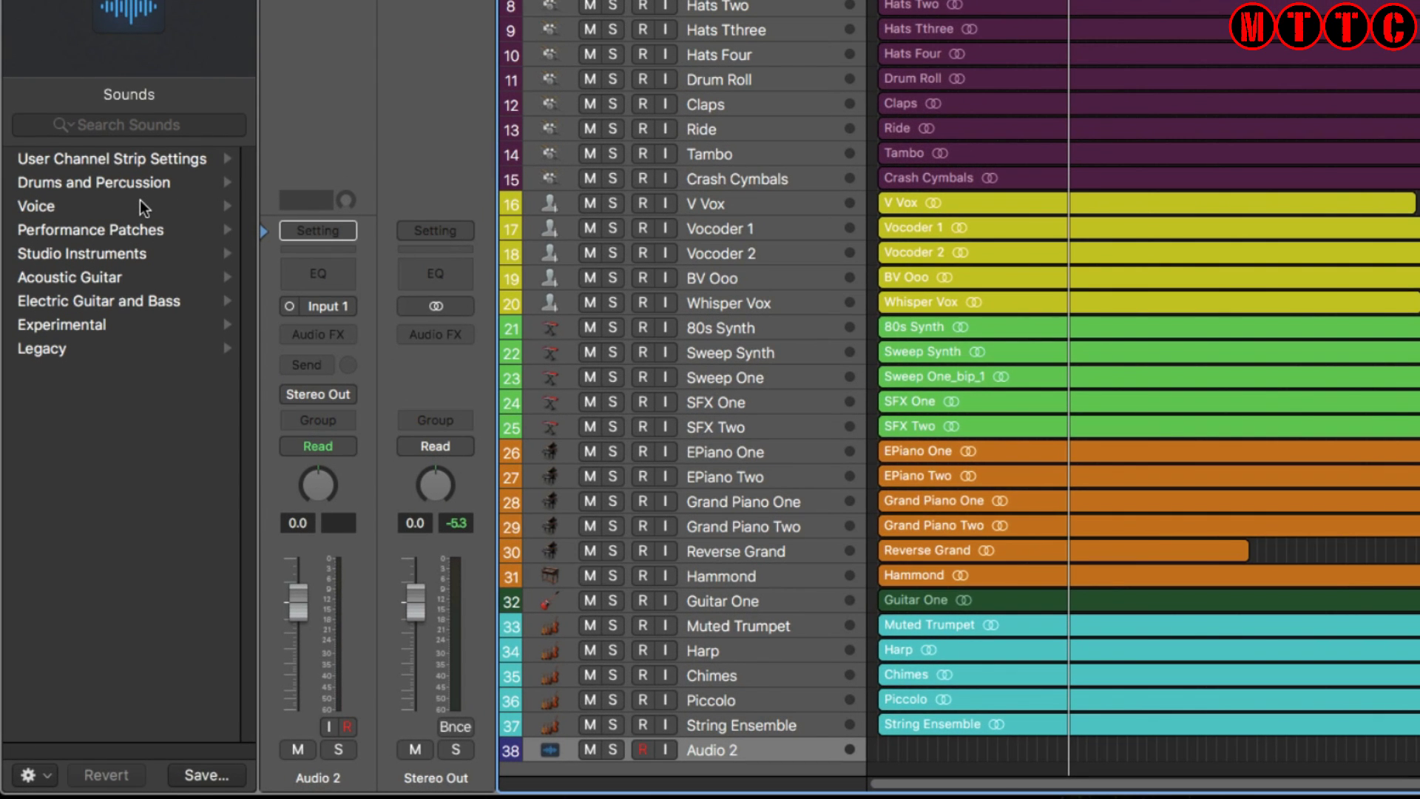
pyautogui.click(131, 209)
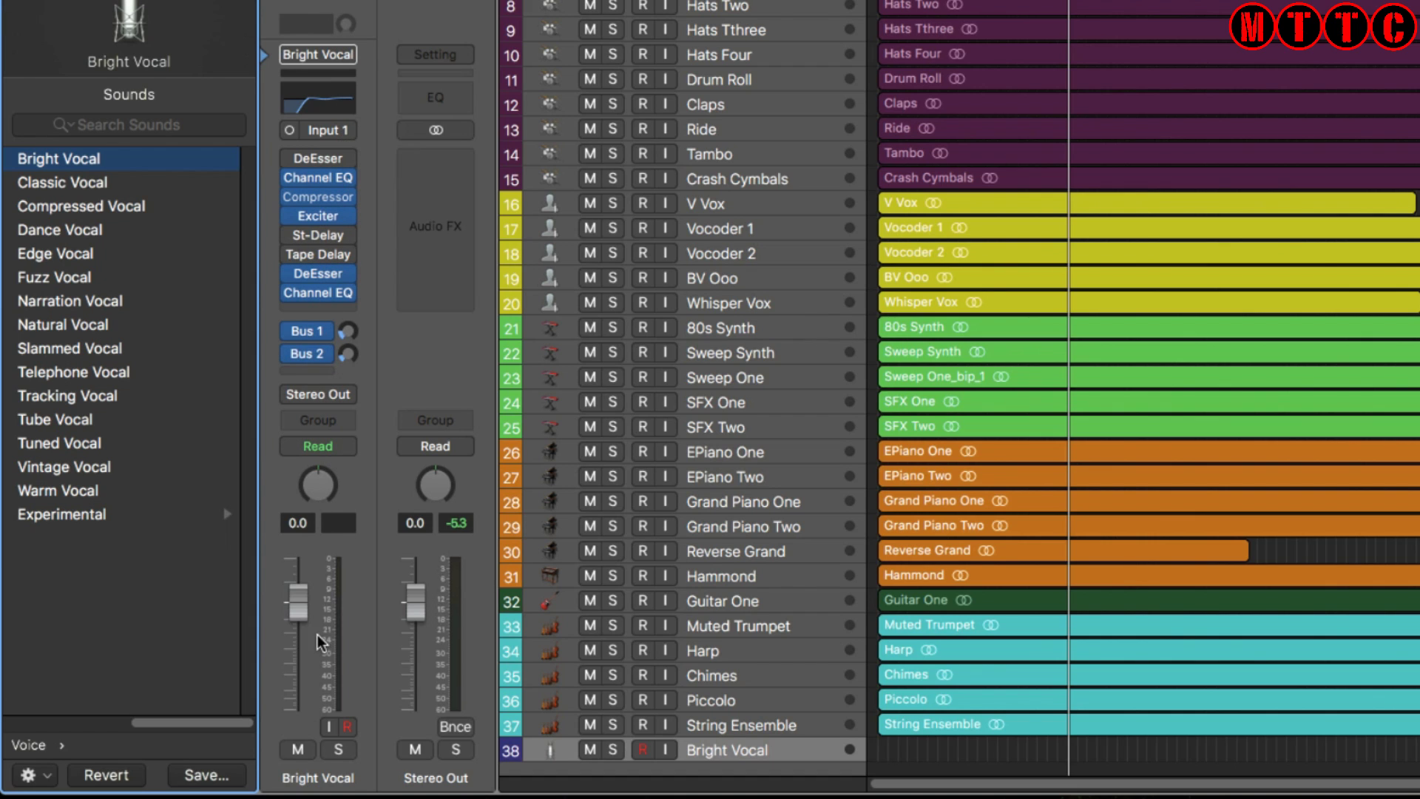
# - Inspect the Channel EQ and Exciter plug-in windows, then load the Classic Vocal patch
pyautogui.moveTo(345, 207)
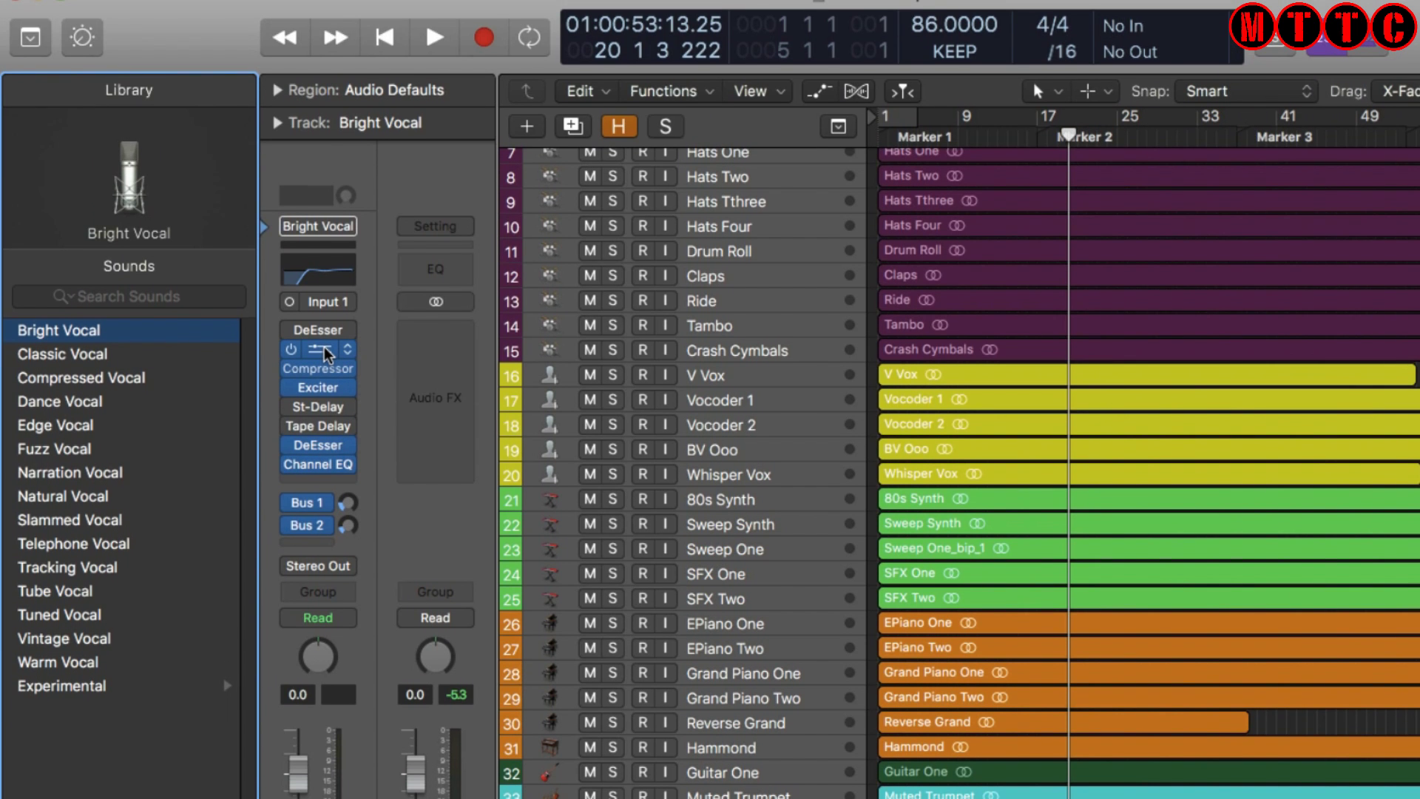
pyautogui.click(326, 354)
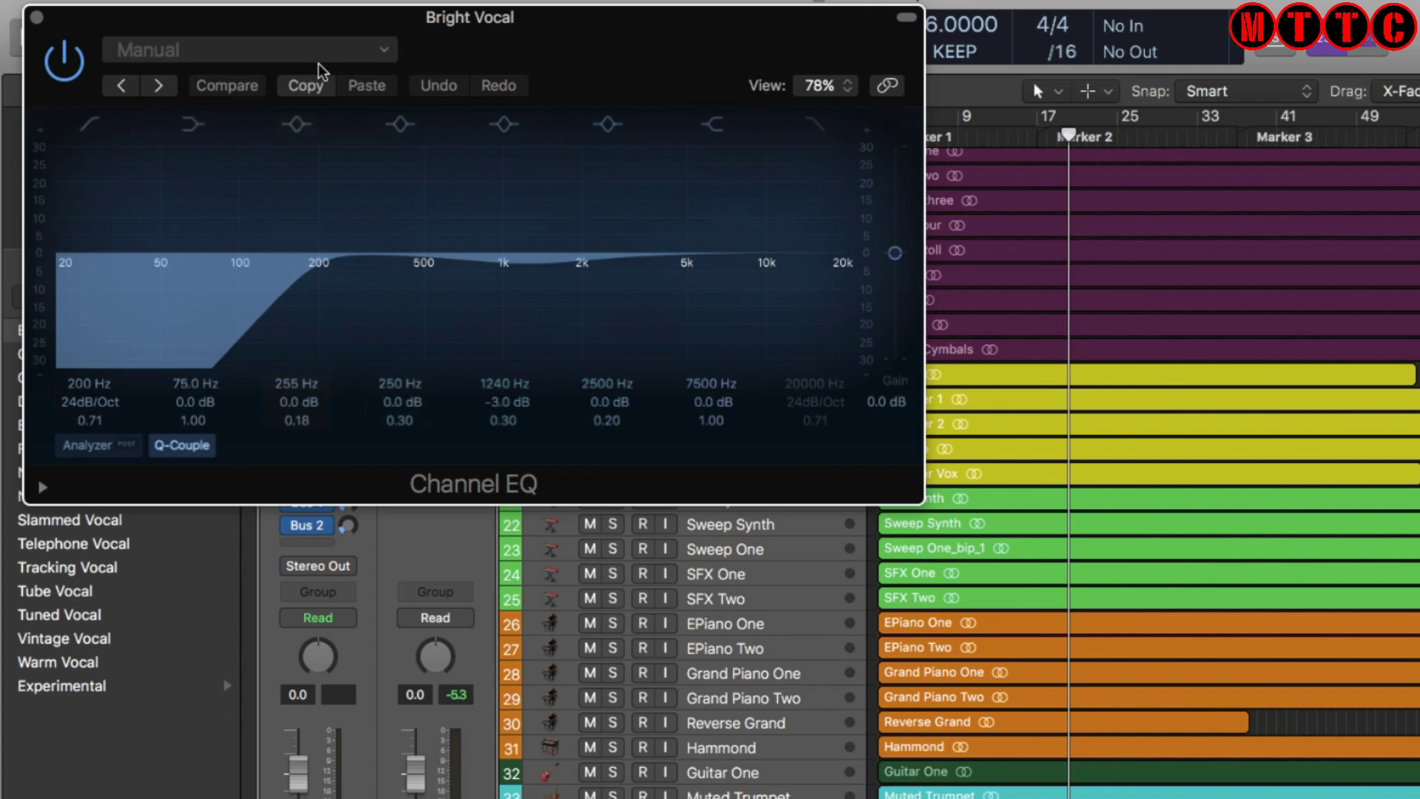
pyautogui.moveTo(270, 17); pyautogui.dragTo(882, 0)
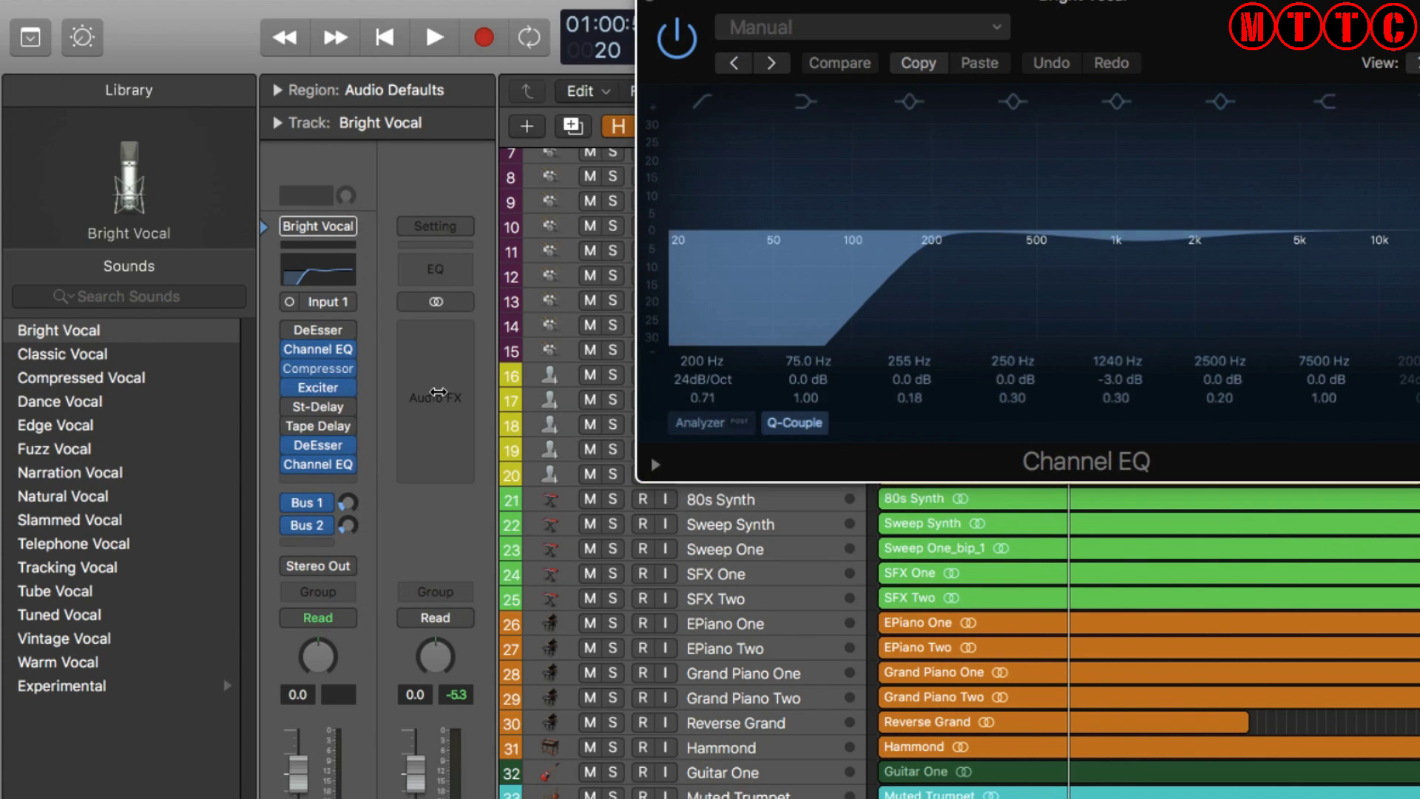
pyautogui.click(319, 387)
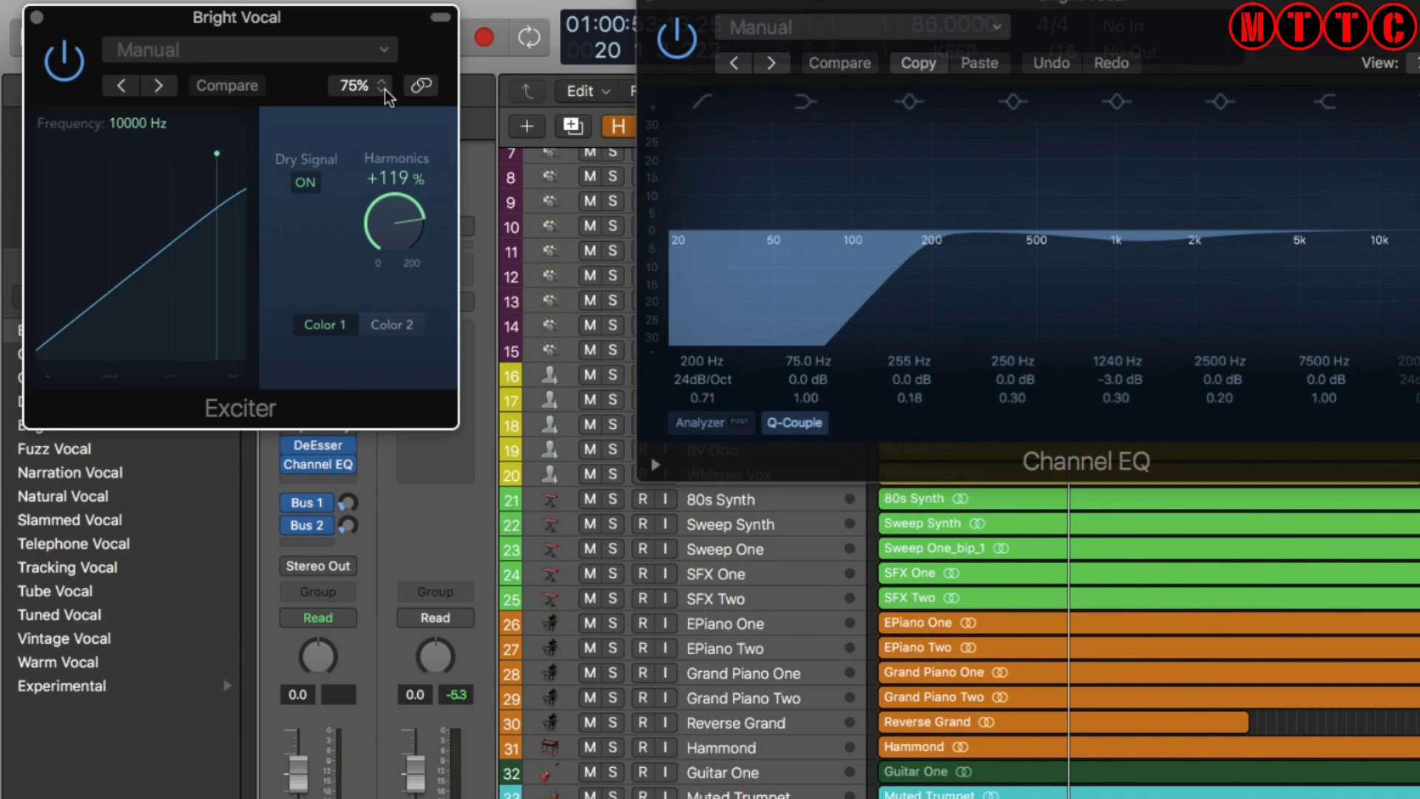
pyautogui.click(37, 16)
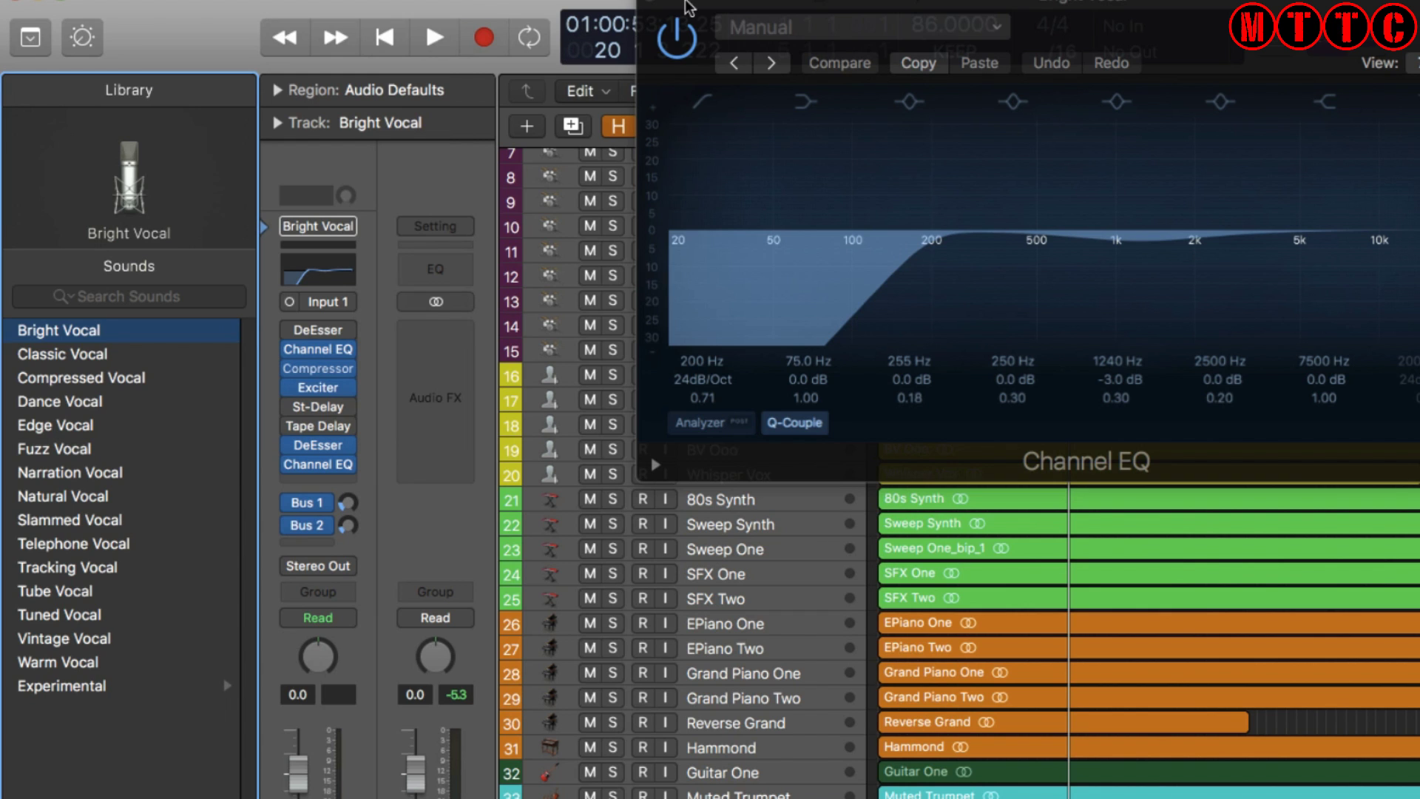
pyautogui.click(649, 3)
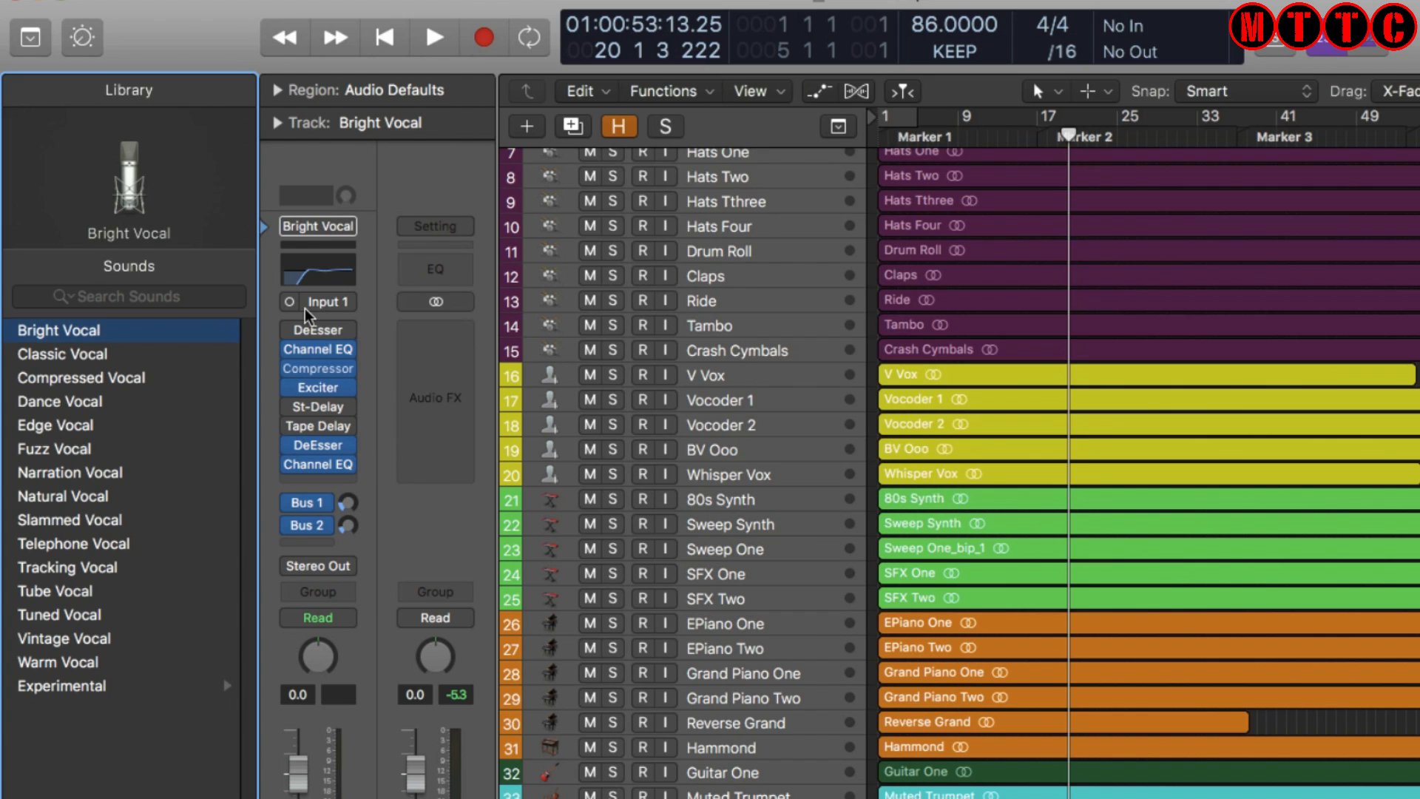
pyautogui.click(59, 358)
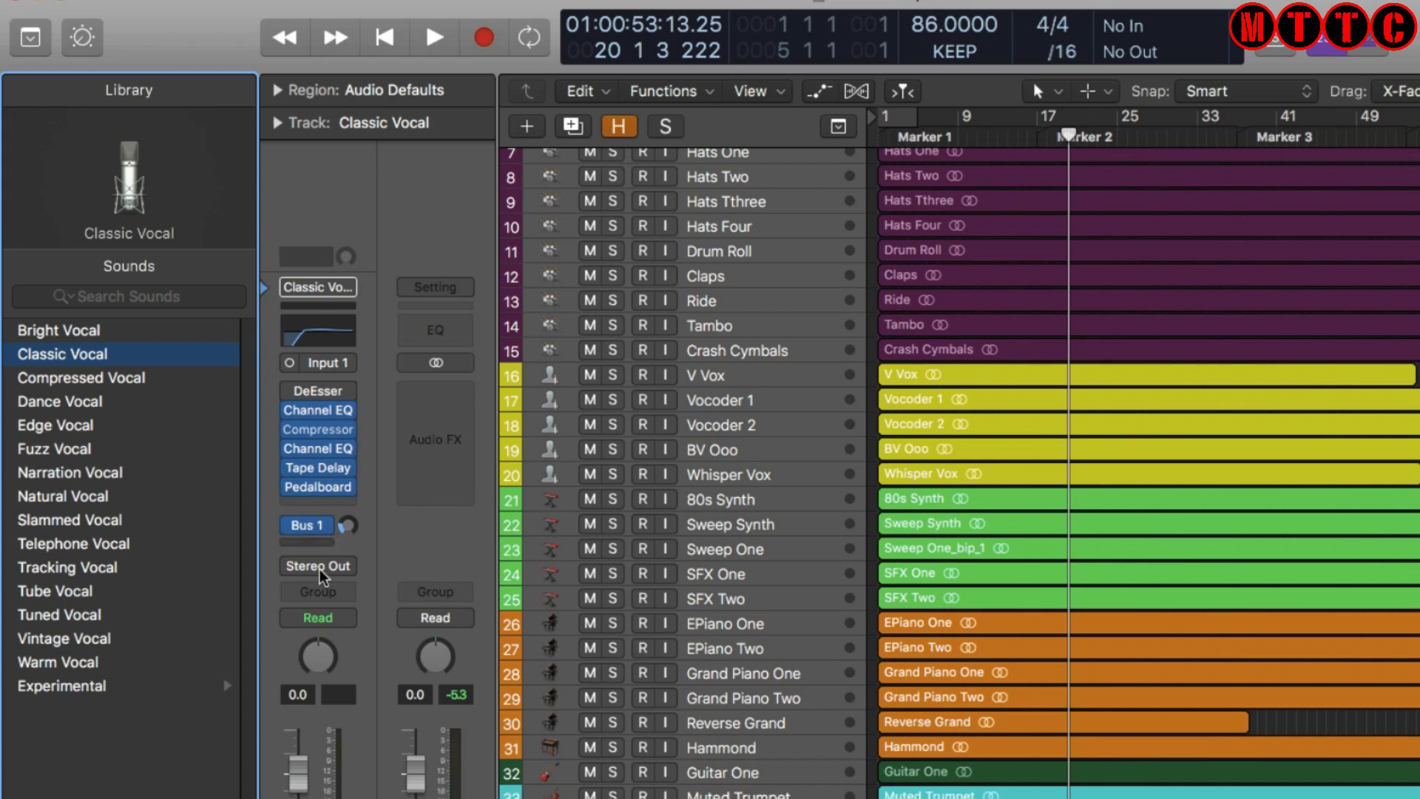
# - Reset the channel strip and insert a Dynamics > Compressor in an Audio FX slot
pyautogui.click(352, 287)
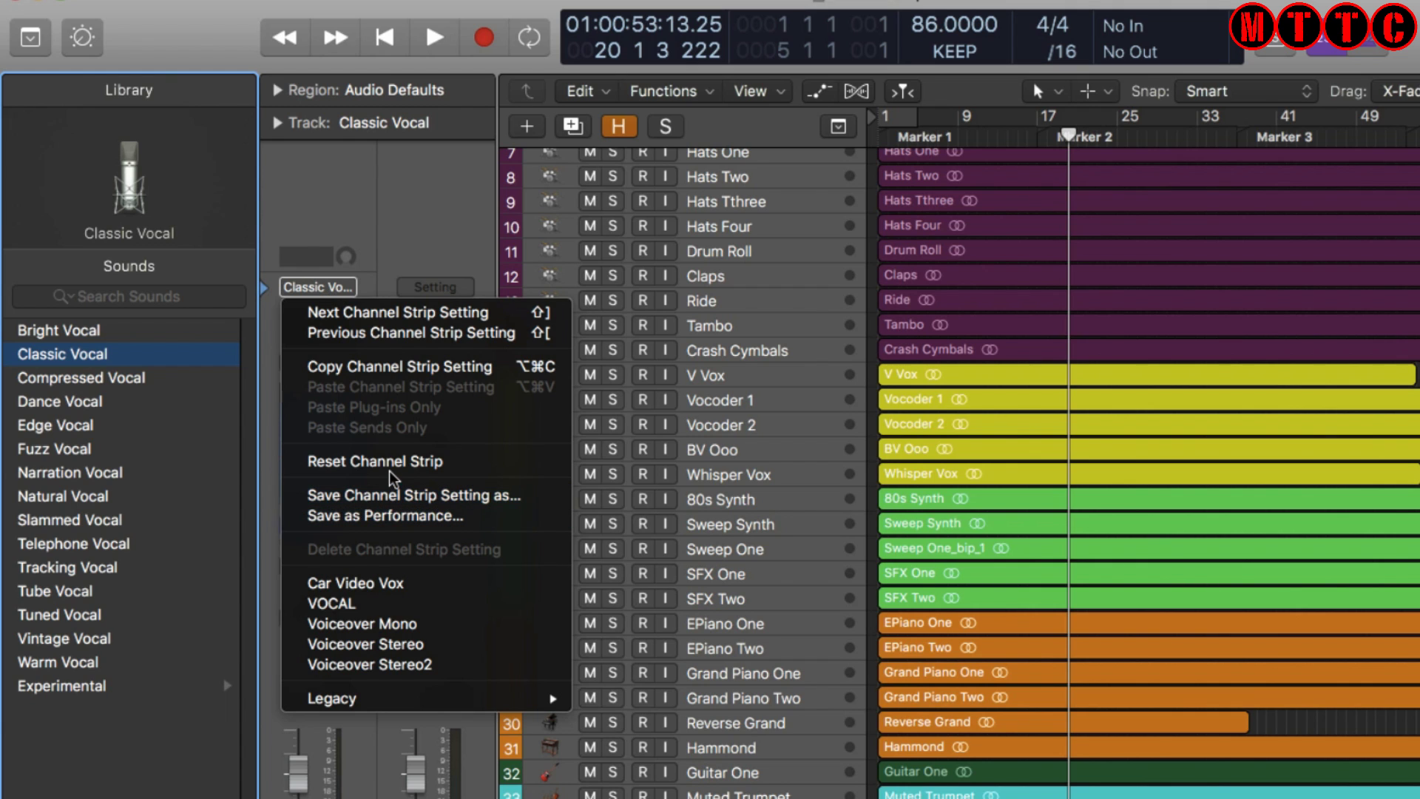
pyautogui.click(406, 463)
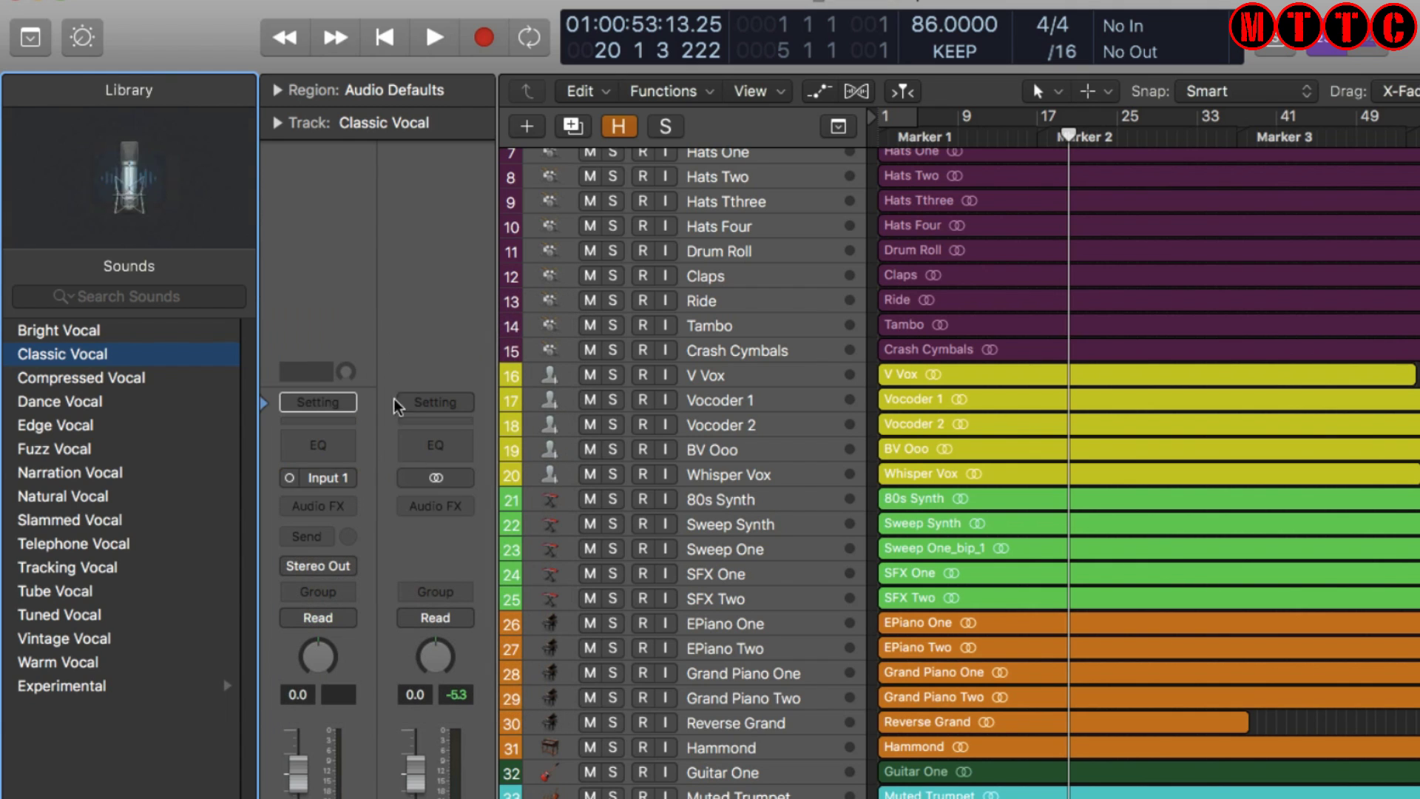
pyautogui.click(346, 509)
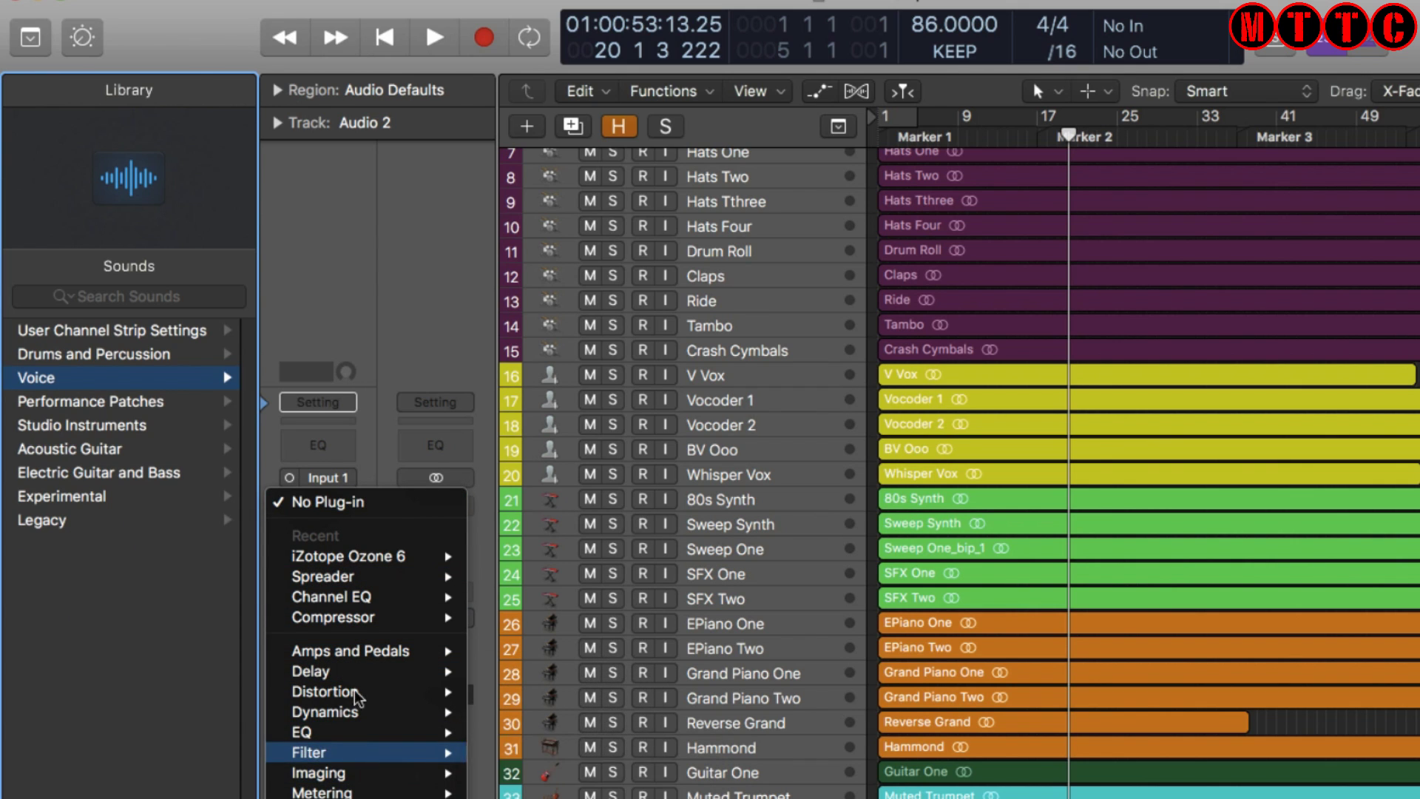
pyautogui.moveTo(360, 712)
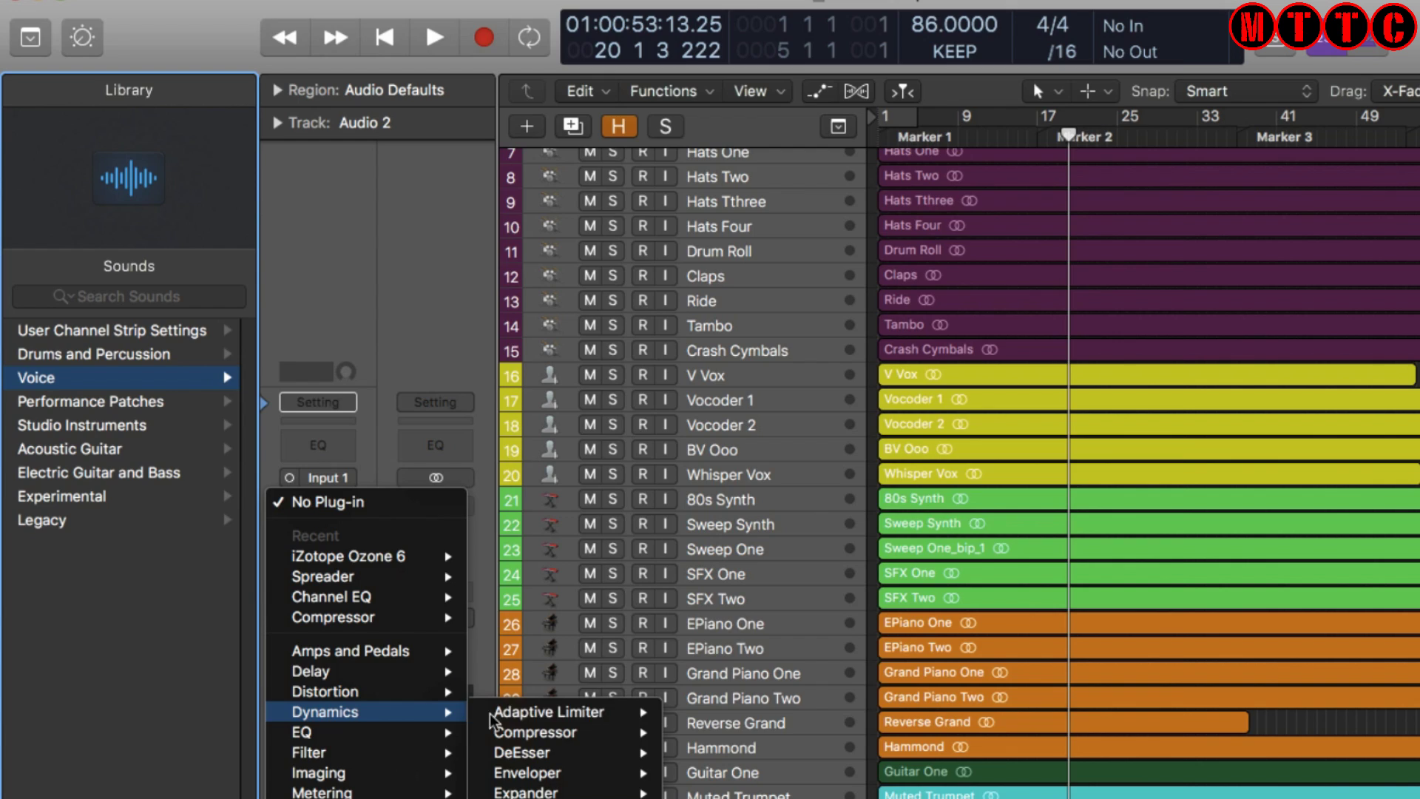
pyautogui.click(540, 732)
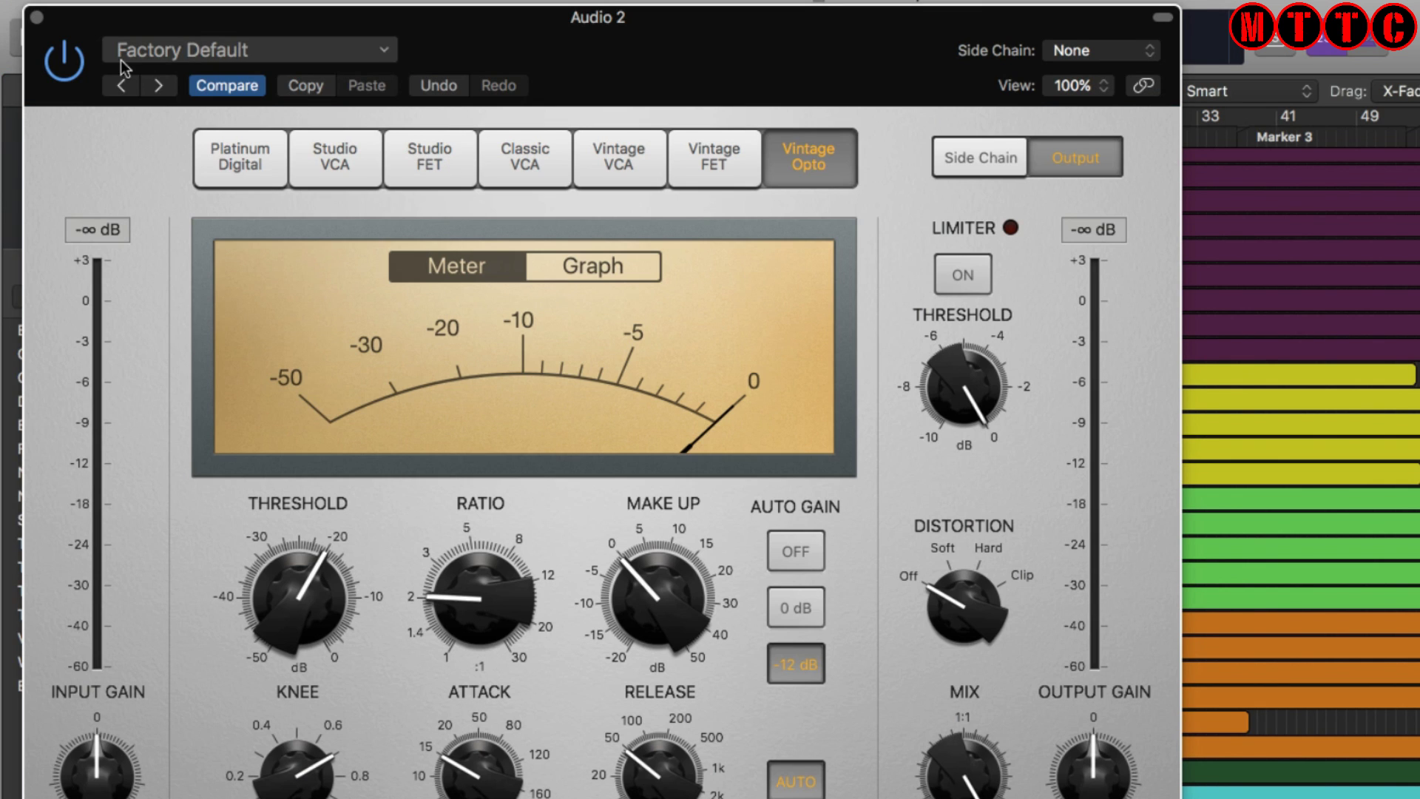
pyautogui.click(37, 17)
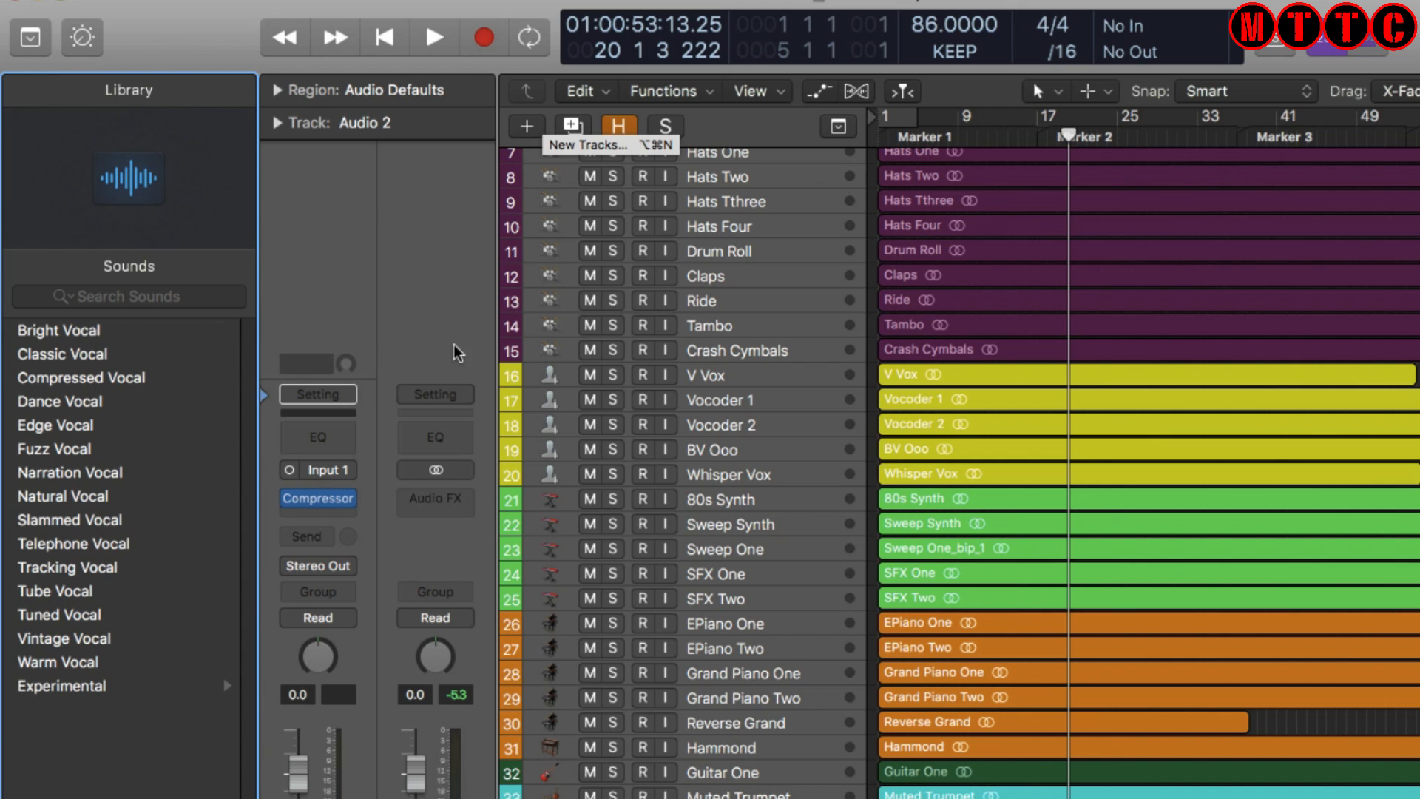
# - Create a Drummer track in the R&B genre, giving Slow Jam (Rose) as track 39
pyautogui.click(381, 281)
pyautogui.press('alt+super+n')
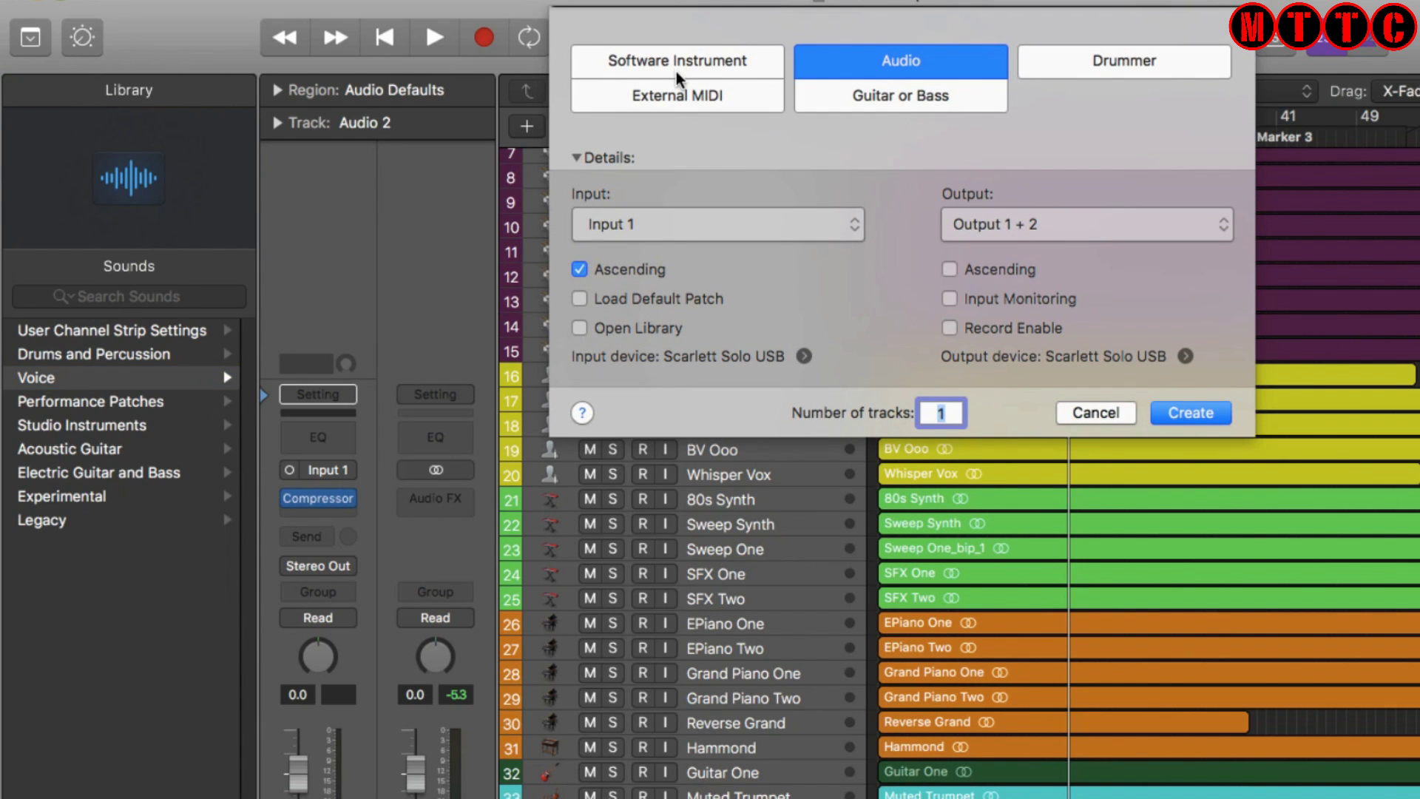
pyautogui.click(1091, 70)
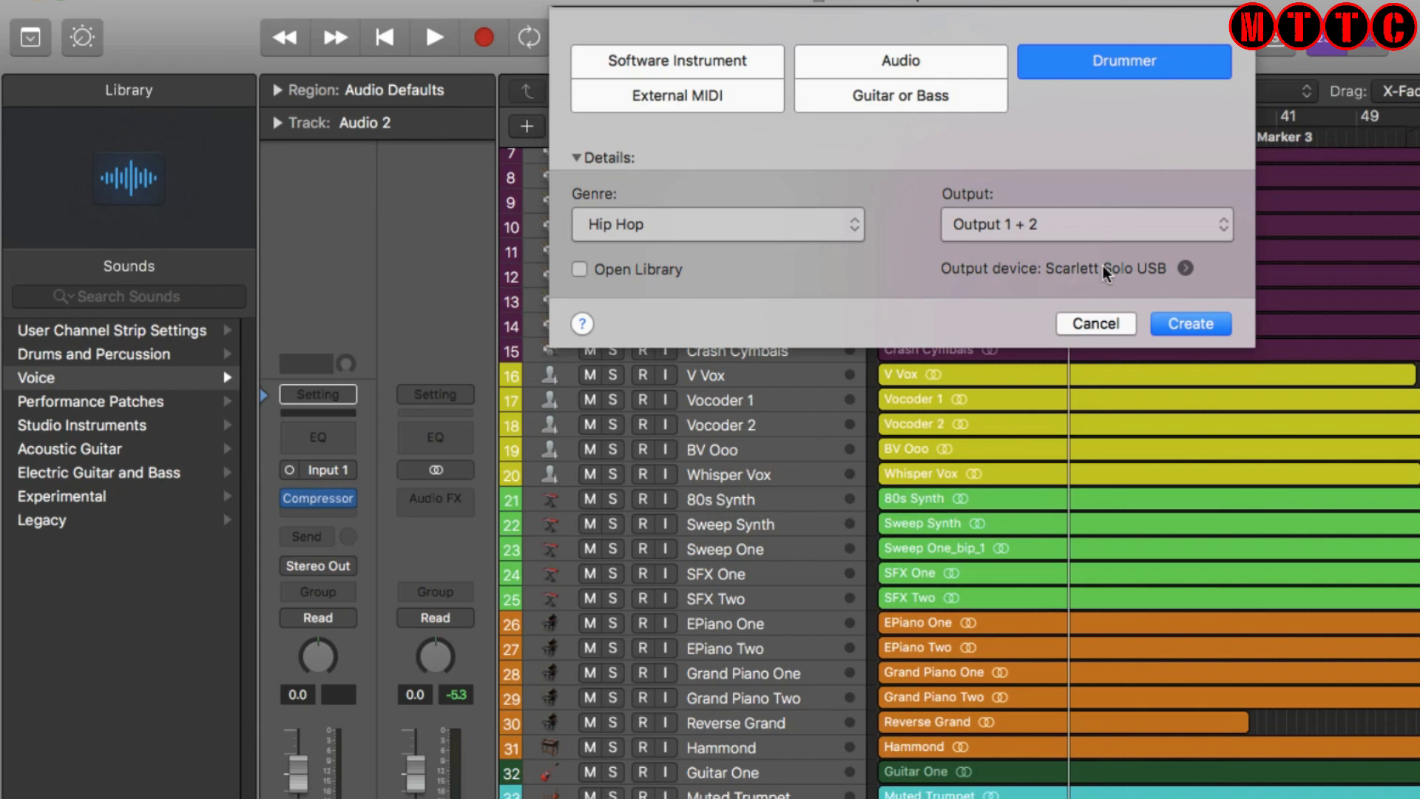
pyautogui.click(747, 224)
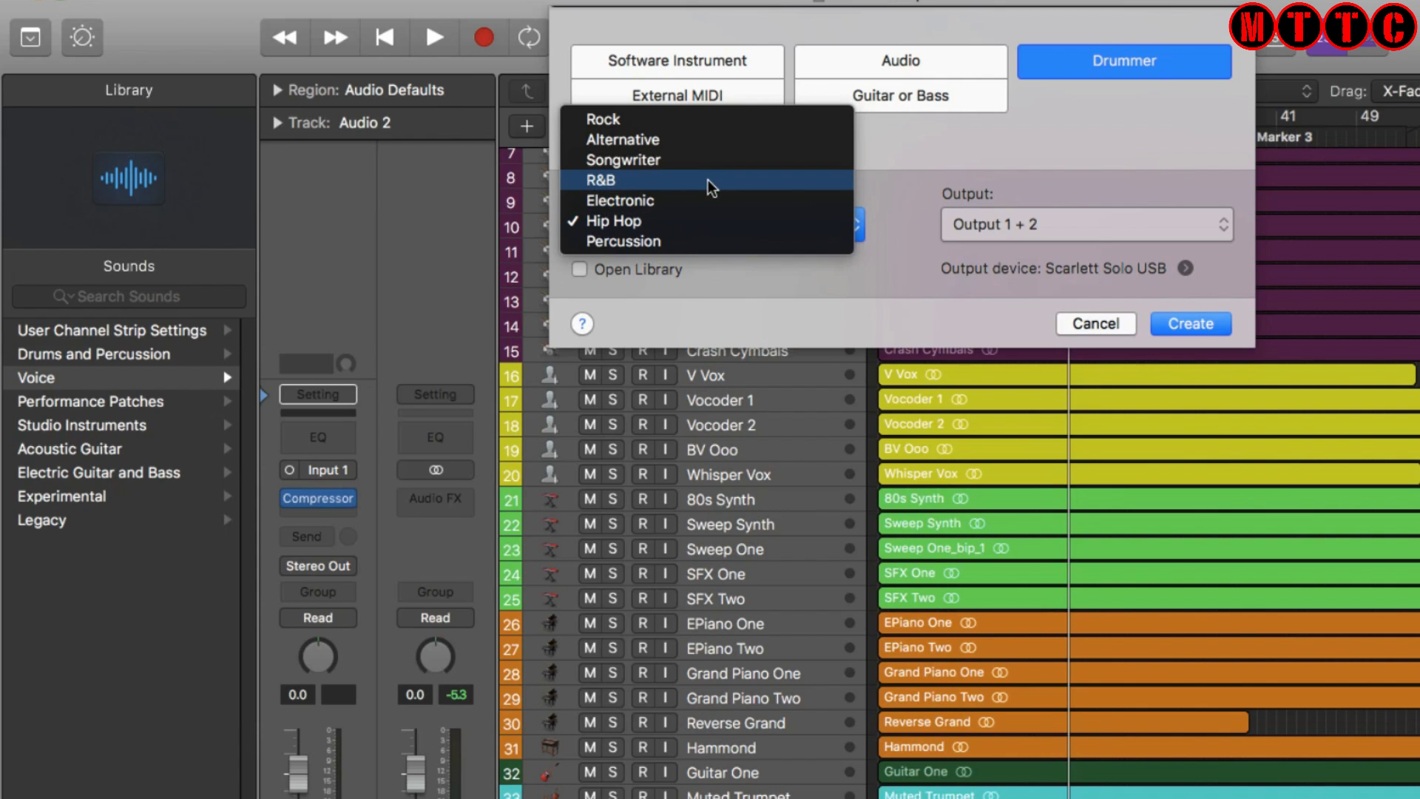
pyautogui.click(709, 182)
pyautogui.click(1190, 325)
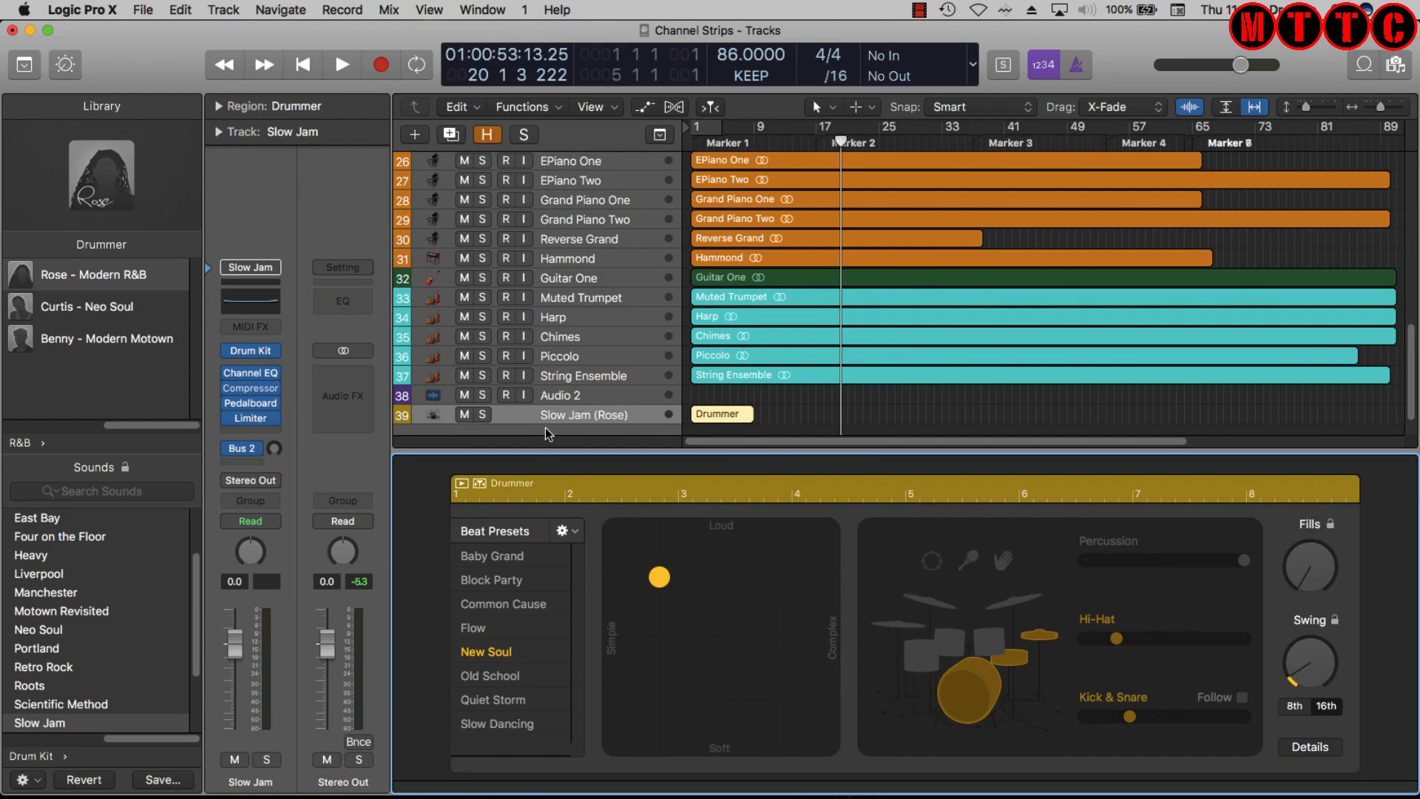
# - Solo track 39, preview it from the song start, then delete its Drummer region
pyautogui.click(480, 416)
pyautogui.press('Return')
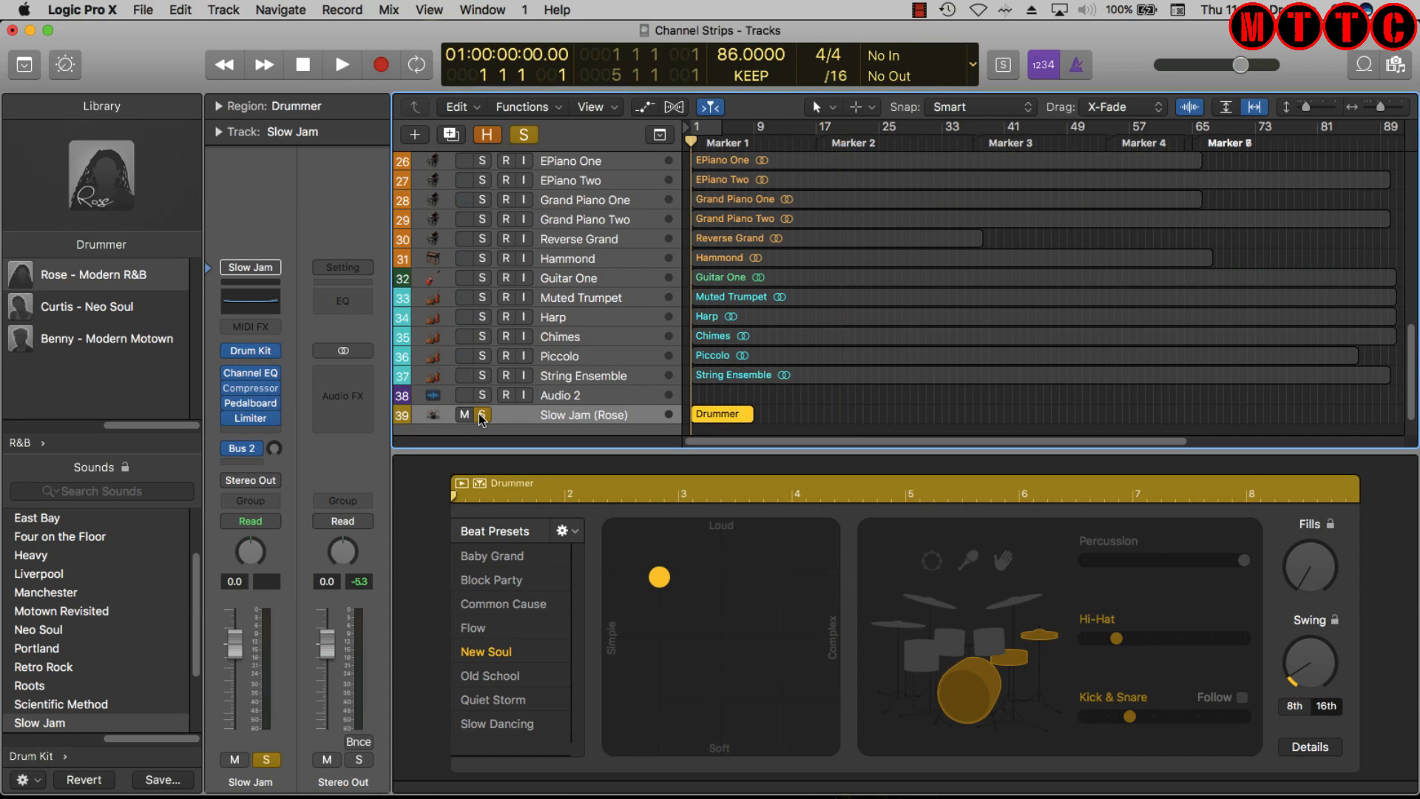
pyautogui.press('space')
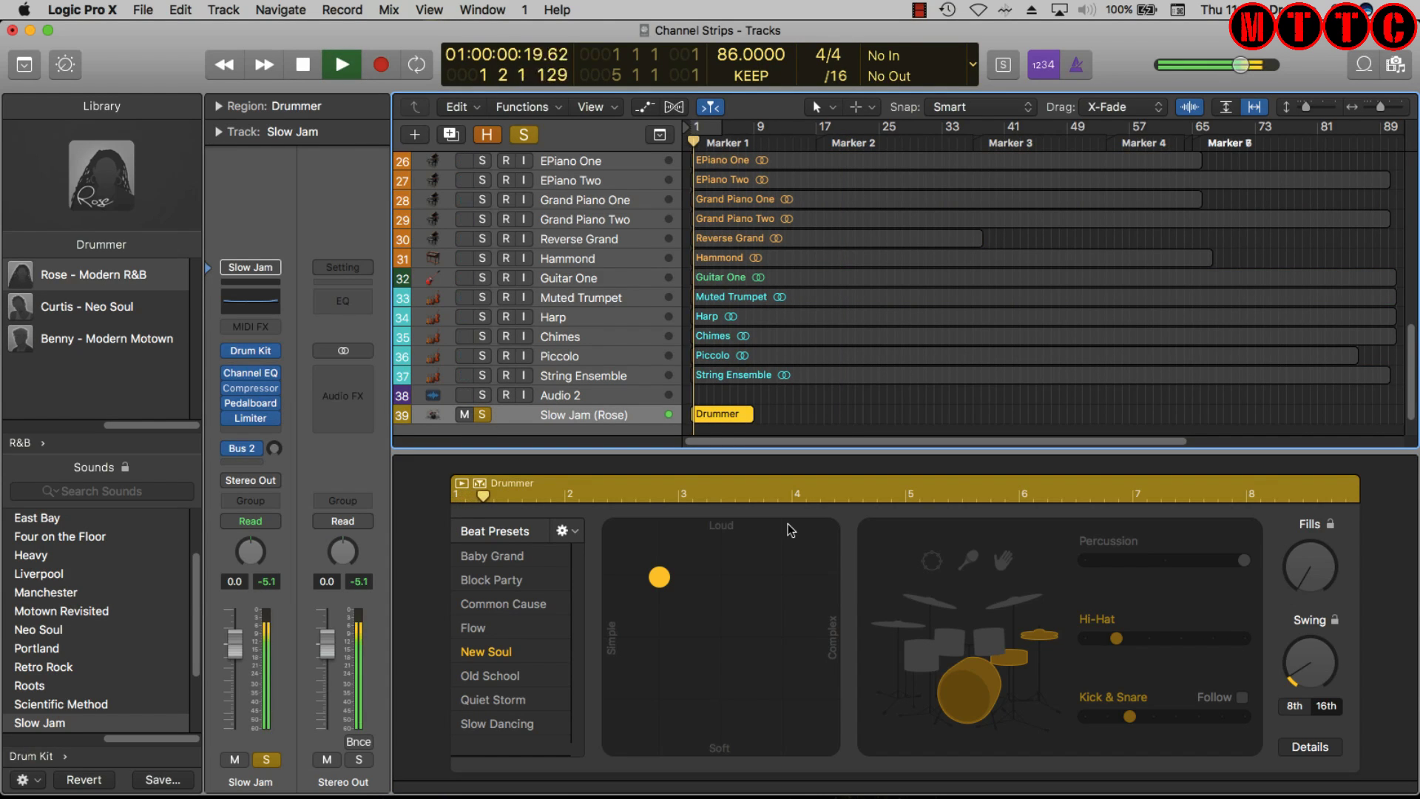
pyautogui.press('space')
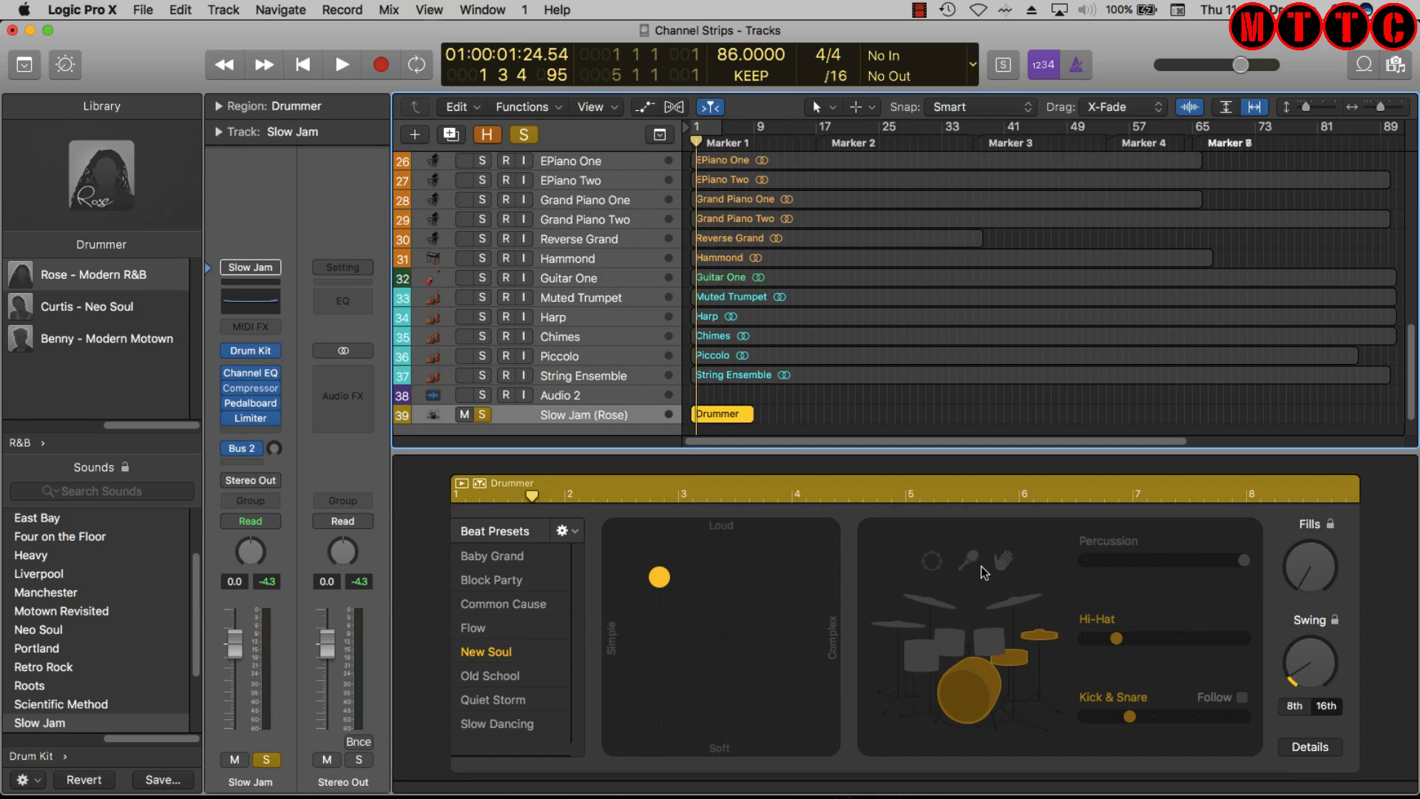
pyautogui.press('Delete')
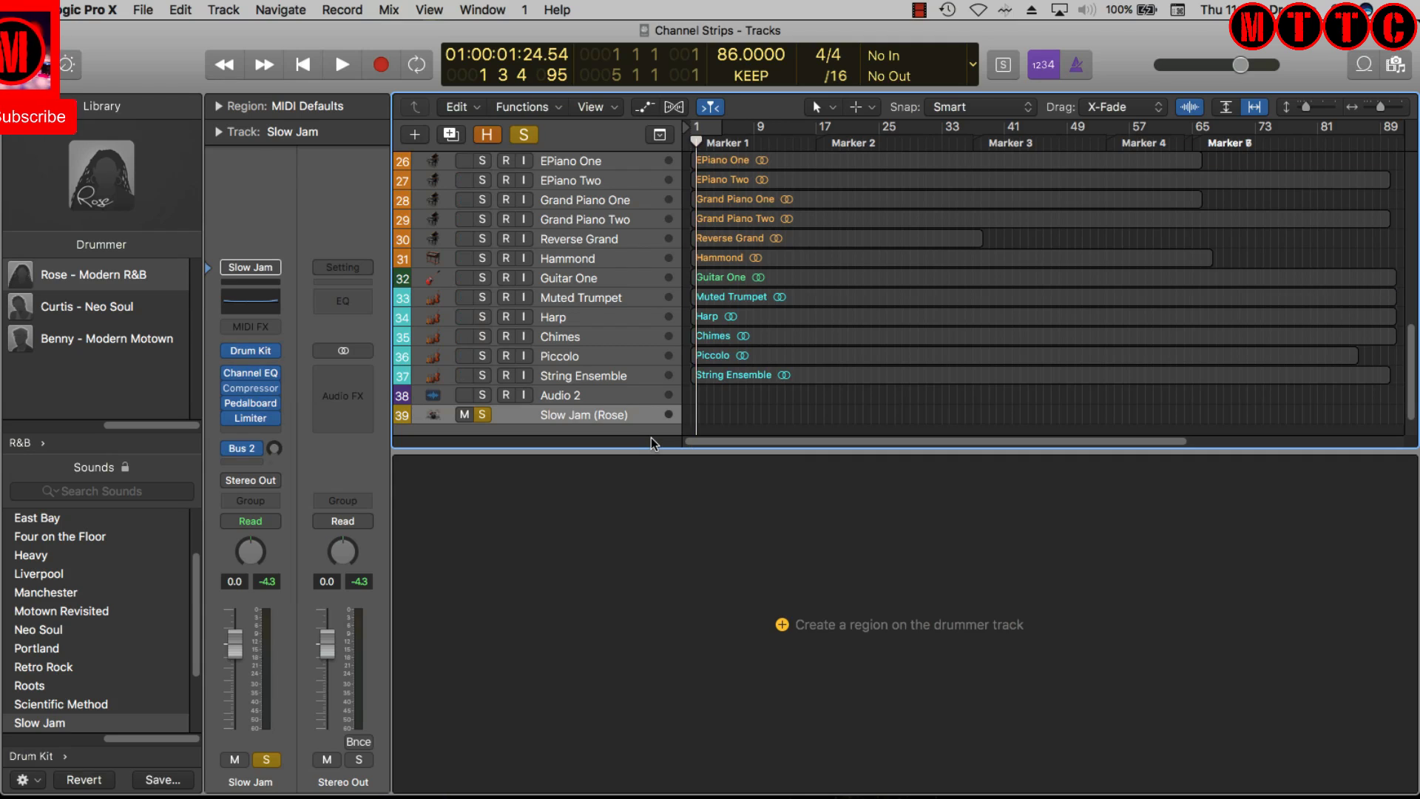
# - Delete the drummer track and create an External MIDI track in its place
pyautogui.press('super+BackSpace')
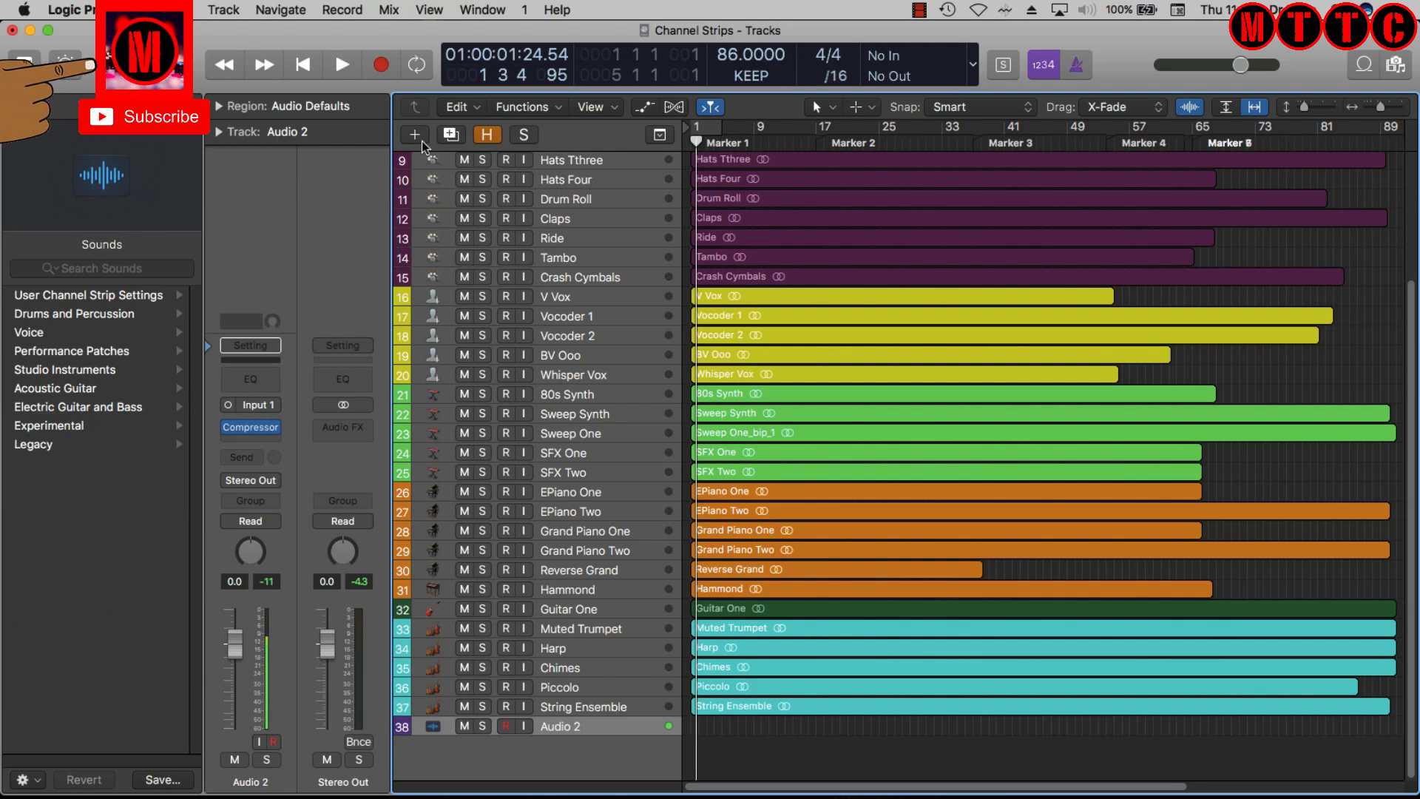
pyautogui.press('alt+super+n')
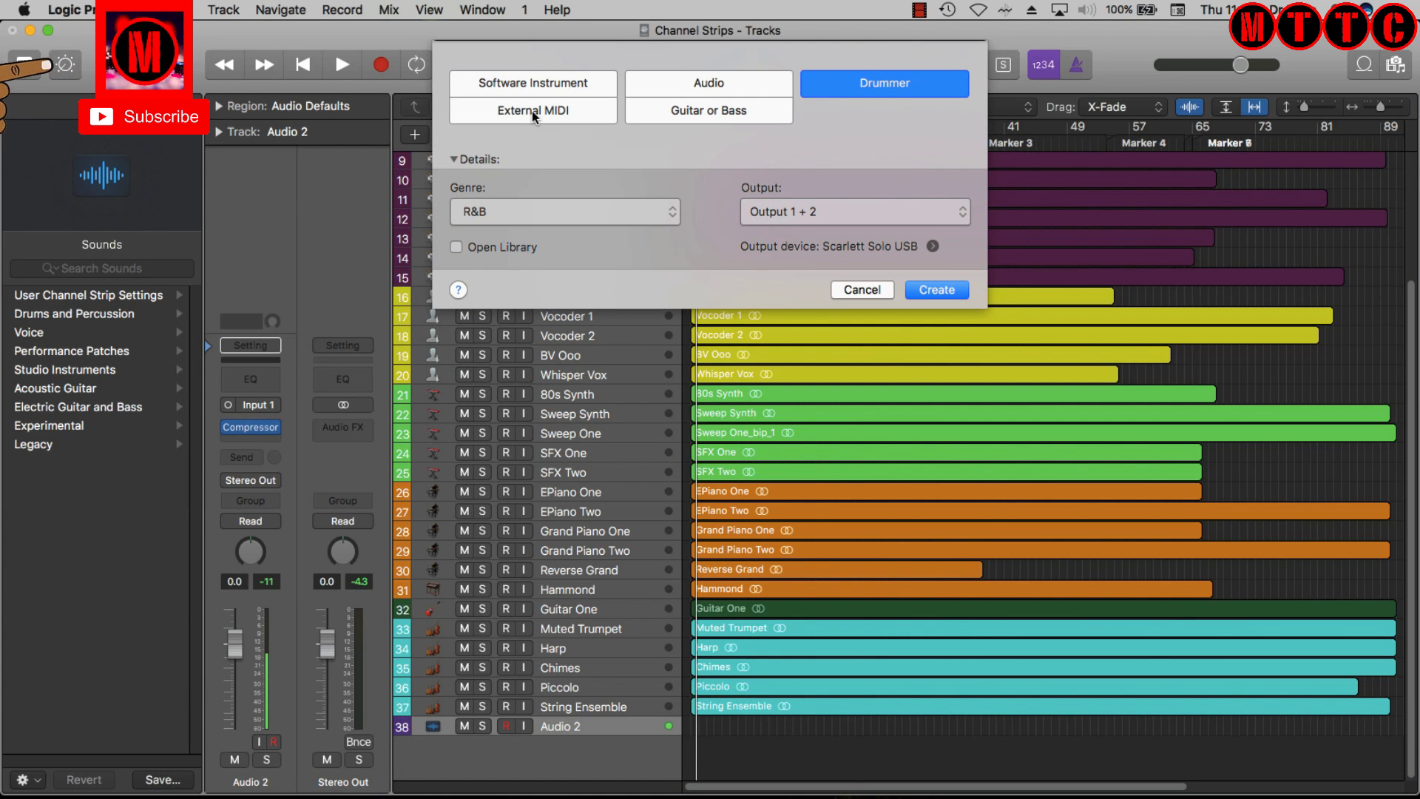
pyautogui.click(532, 111)
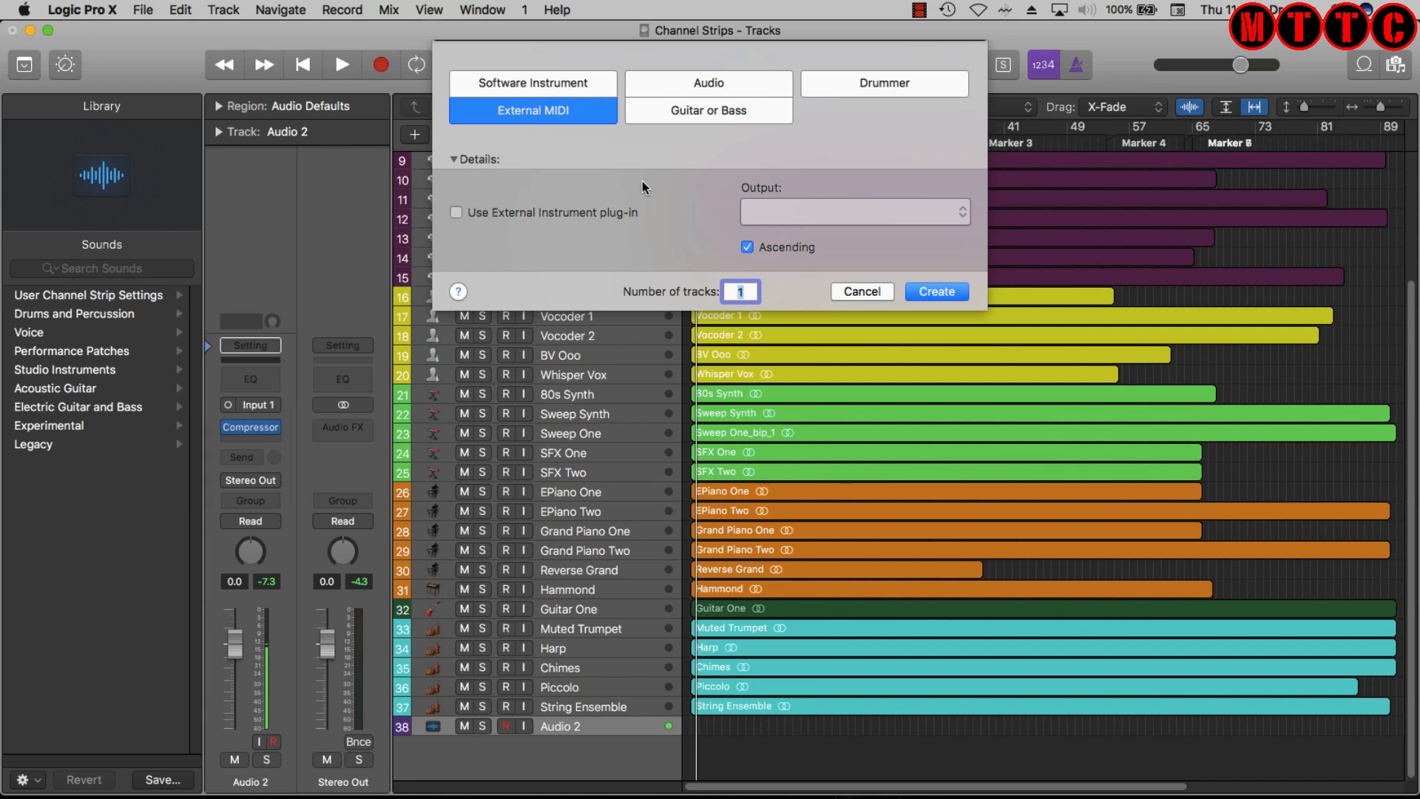
pyautogui.click(940, 292)
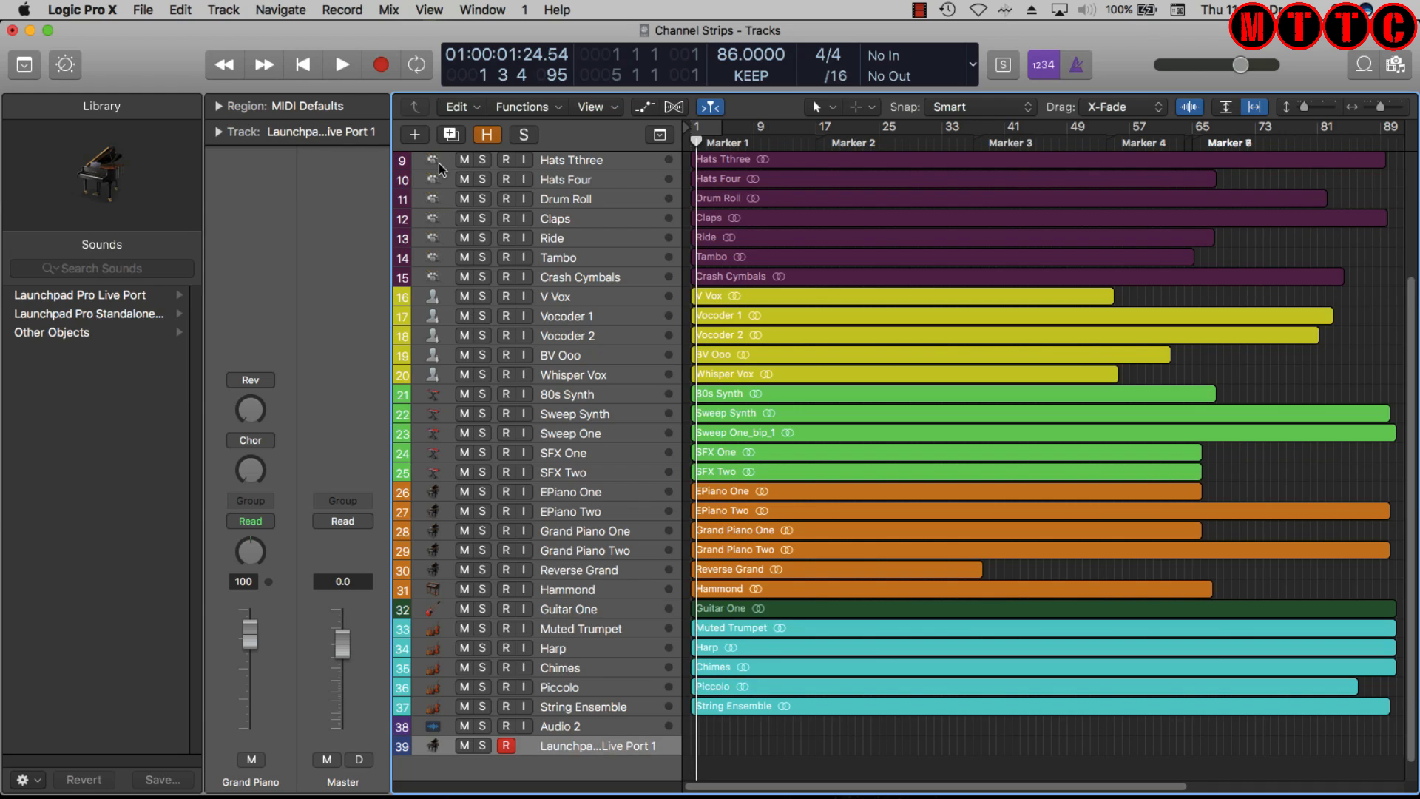
# - Create a Guitar or Bass track, Guitar 1, which loads the Brit and Clean patch
pyautogui.click(415, 134)
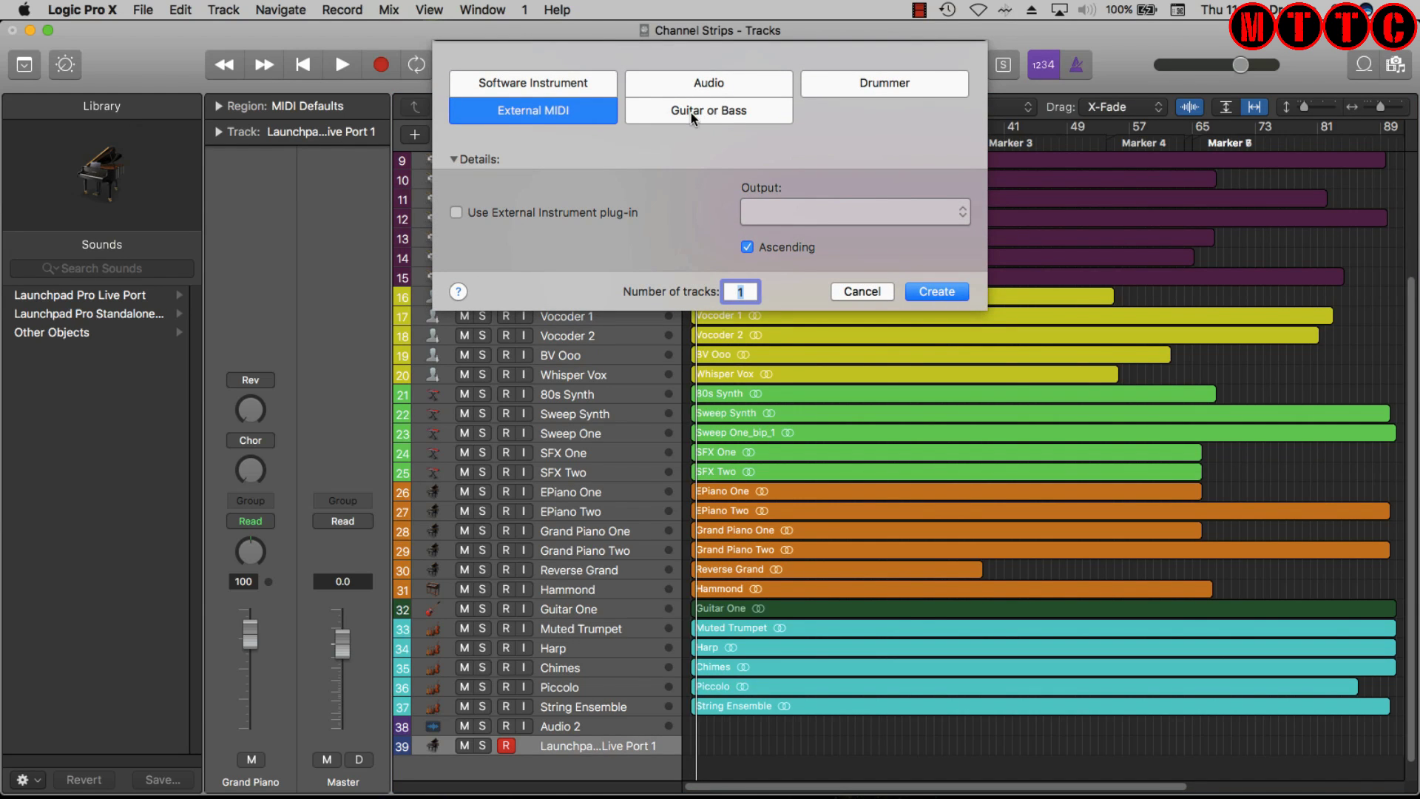
pyautogui.click(715, 117)
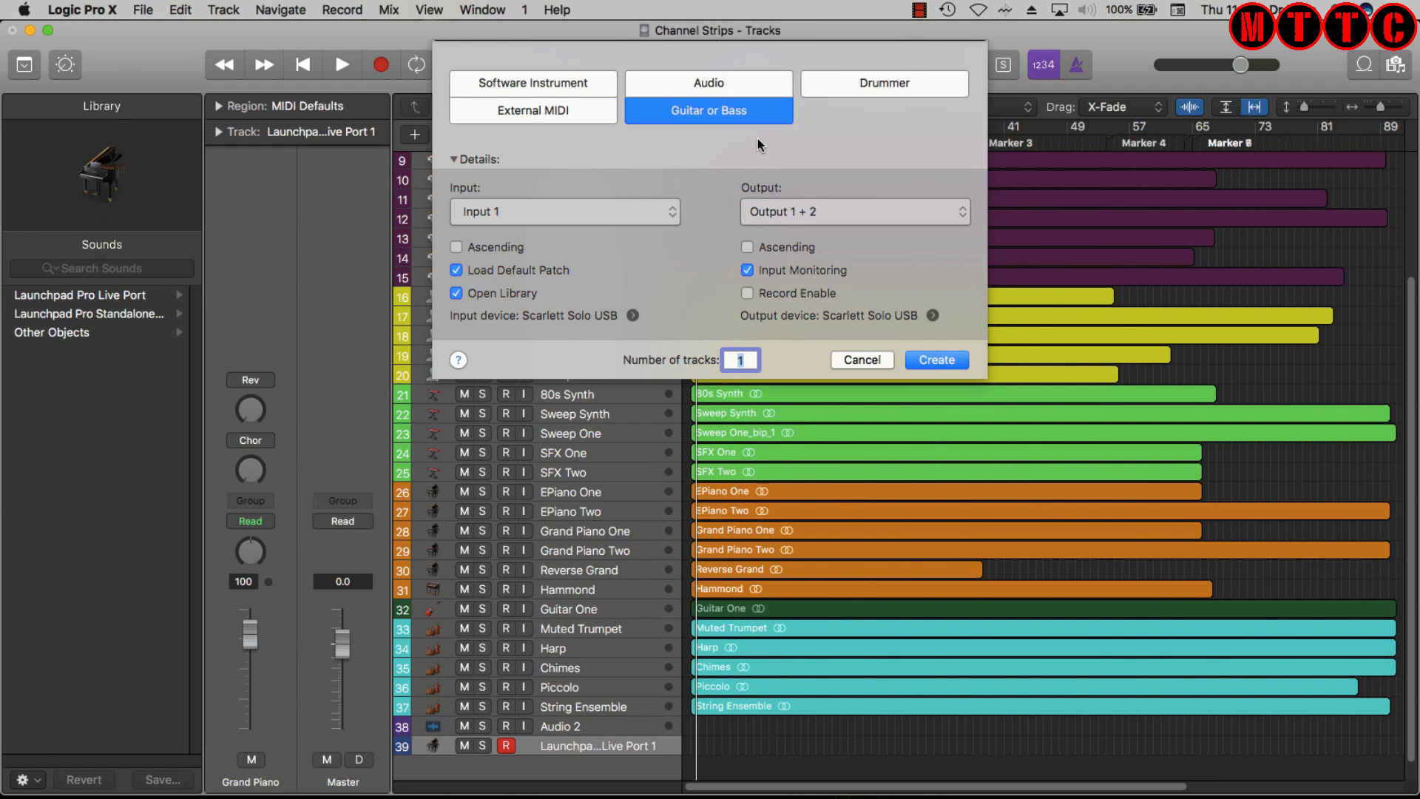
pyautogui.click(935, 360)
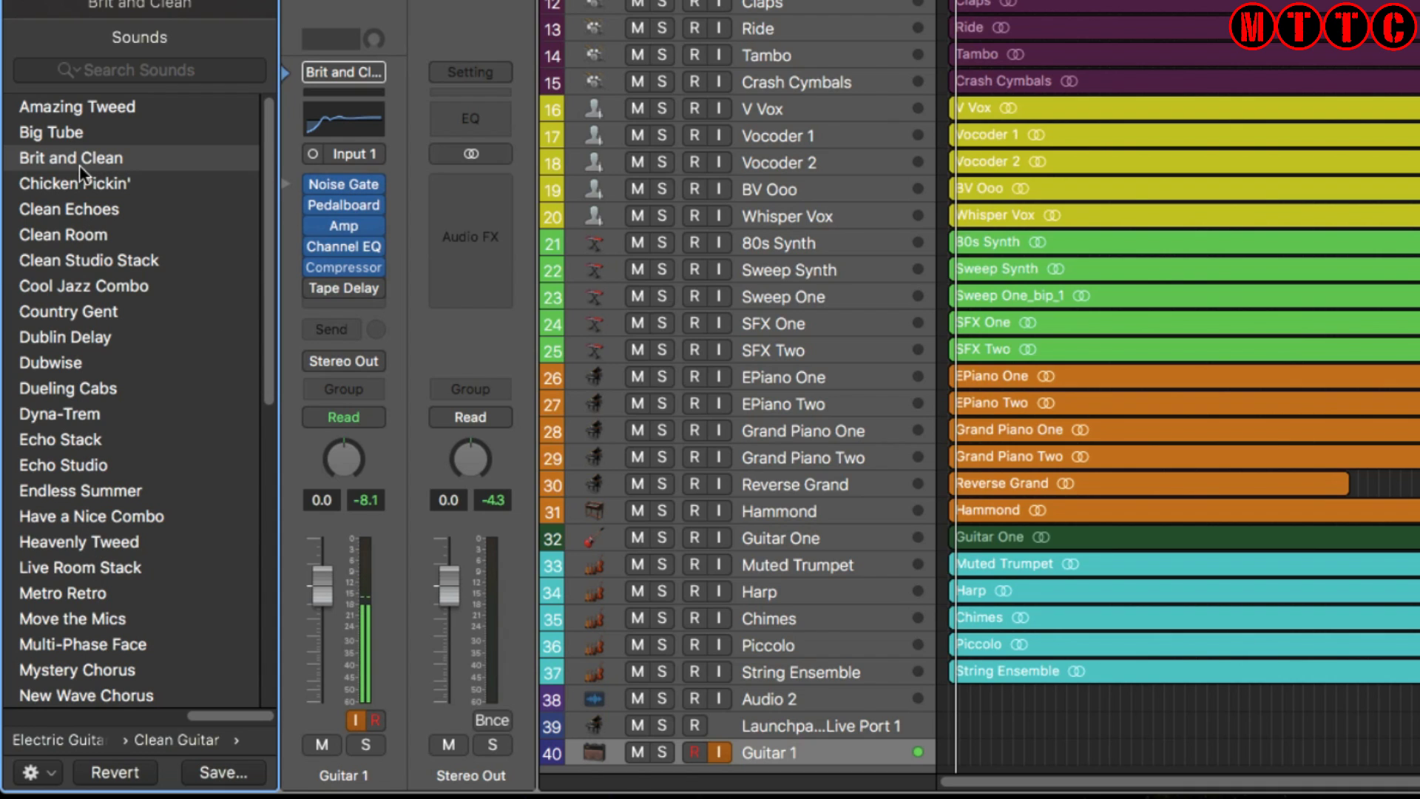
# - Try the Dublin Delay patch on the guitar track, then settle on Dubwise
pyautogui.moveTo(358, 179)
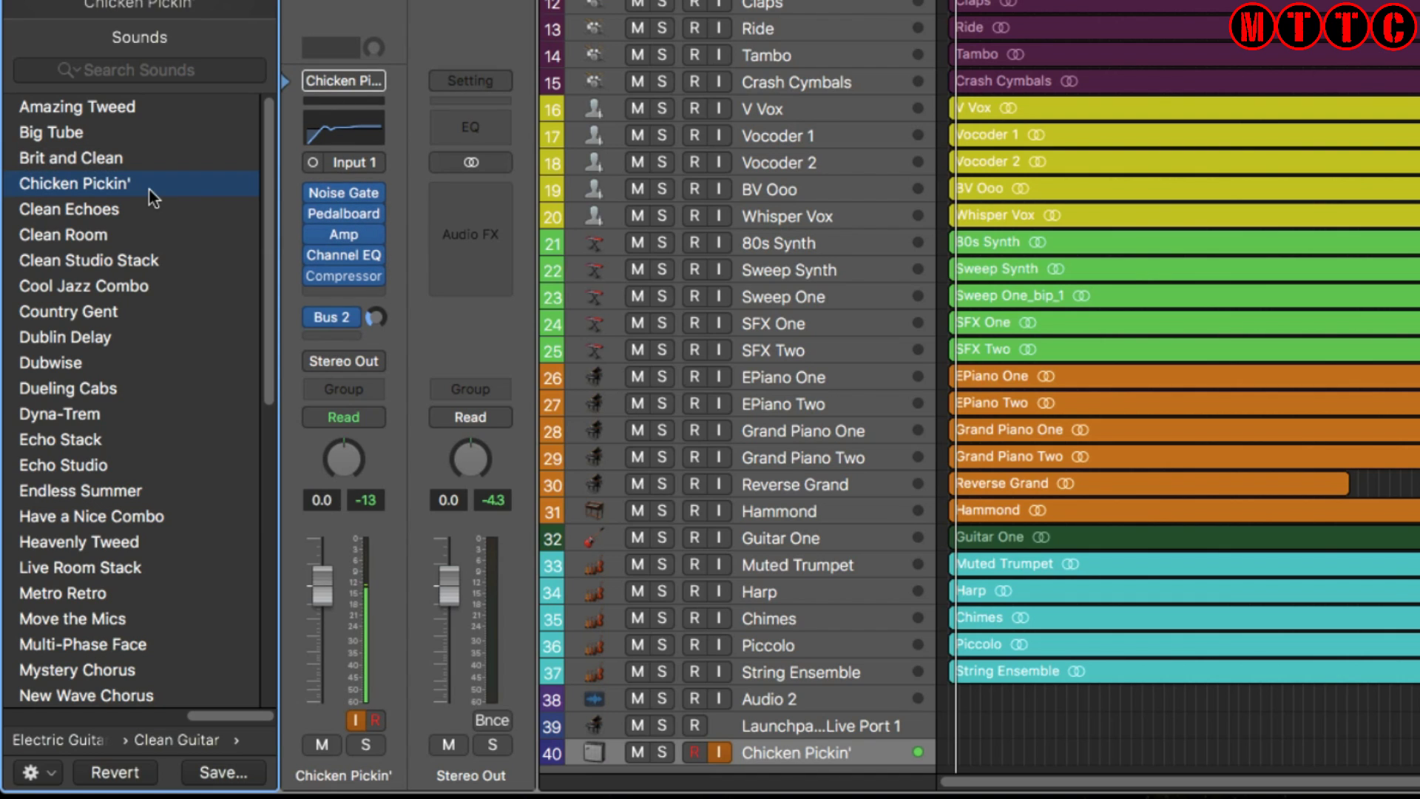
pyautogui.click(141, 336)
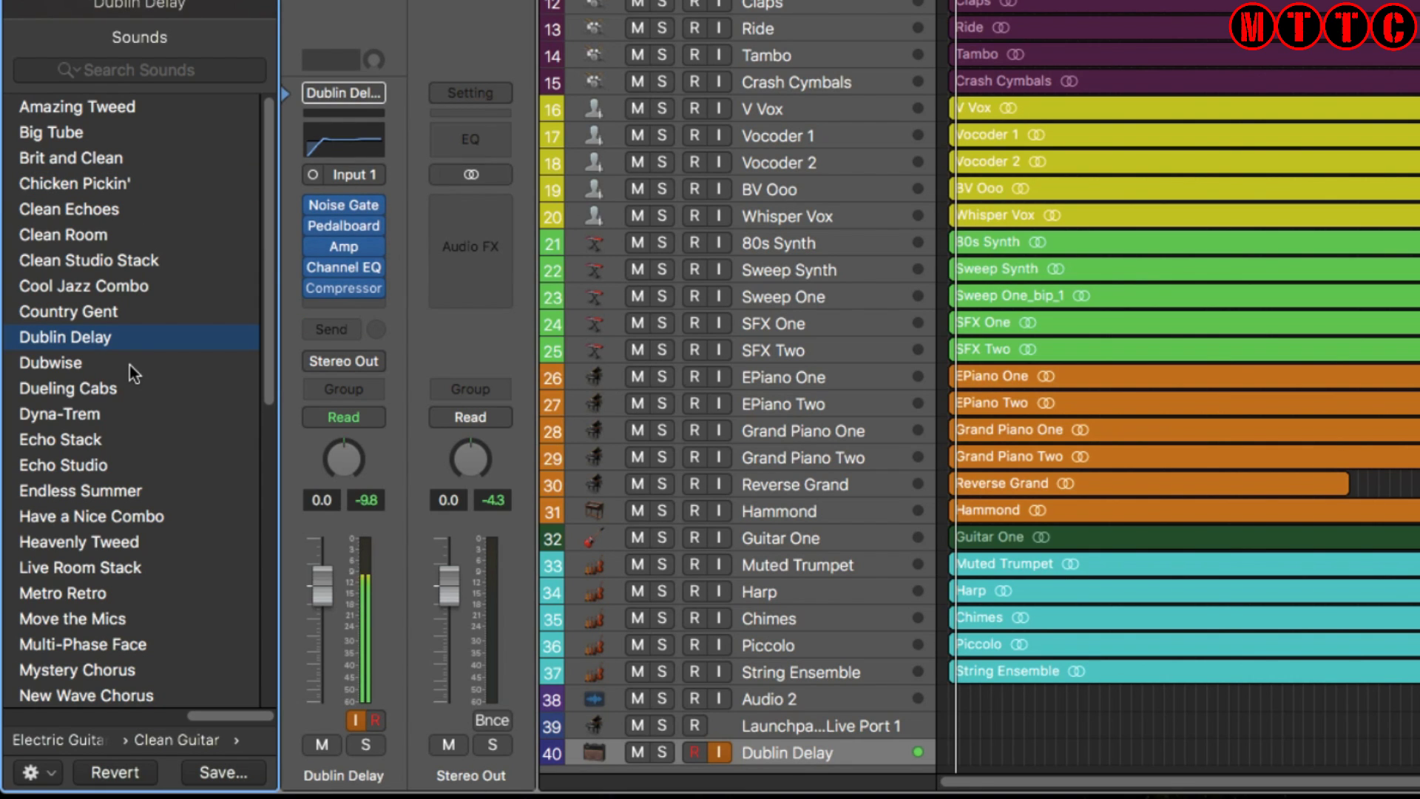
pyautogui.click(130, 365)
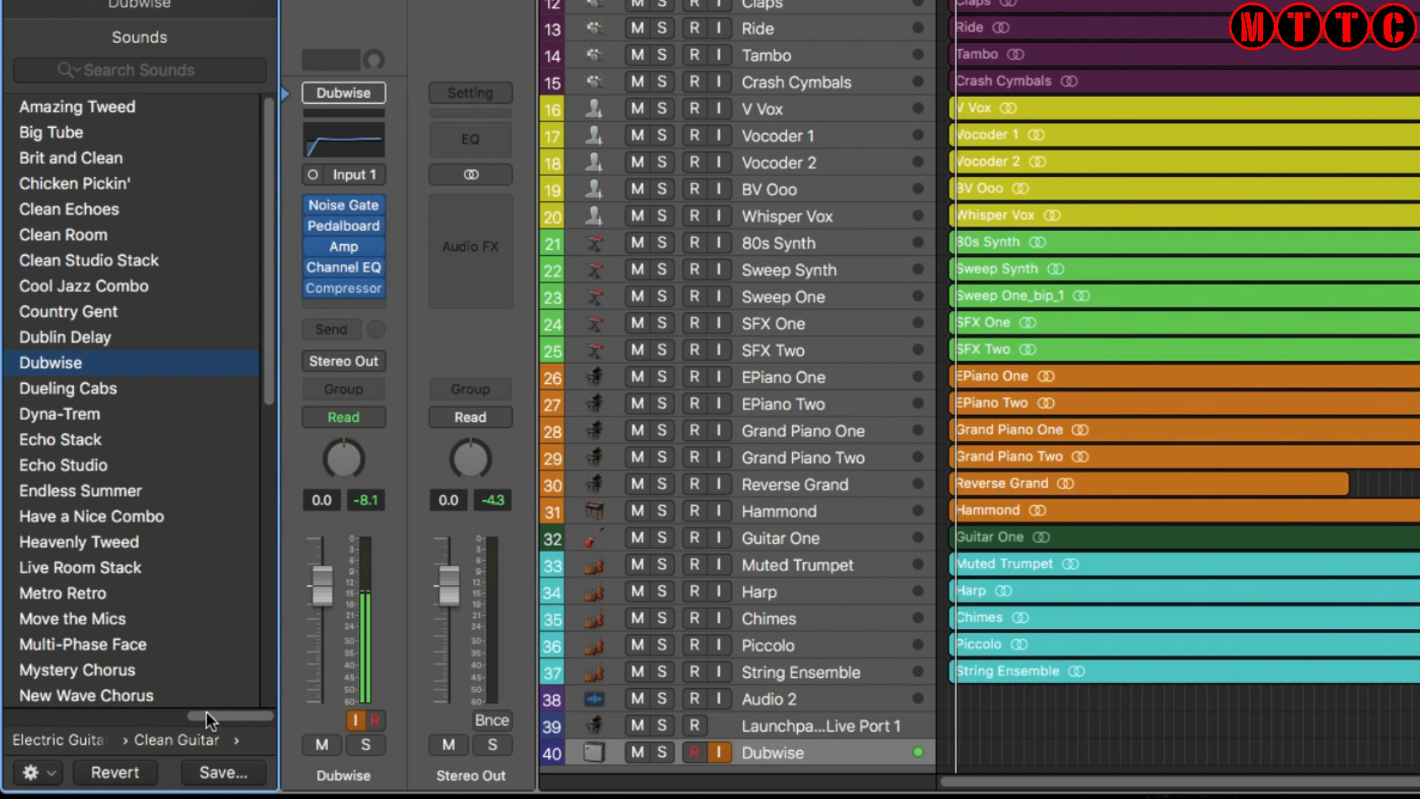
# - Browse the Clean Bass and Experimental Bass patch folders, then return to the guitar and bass categories
pyautogui.moveTo(206, 712); pyautogui.dragTo(111, 679)
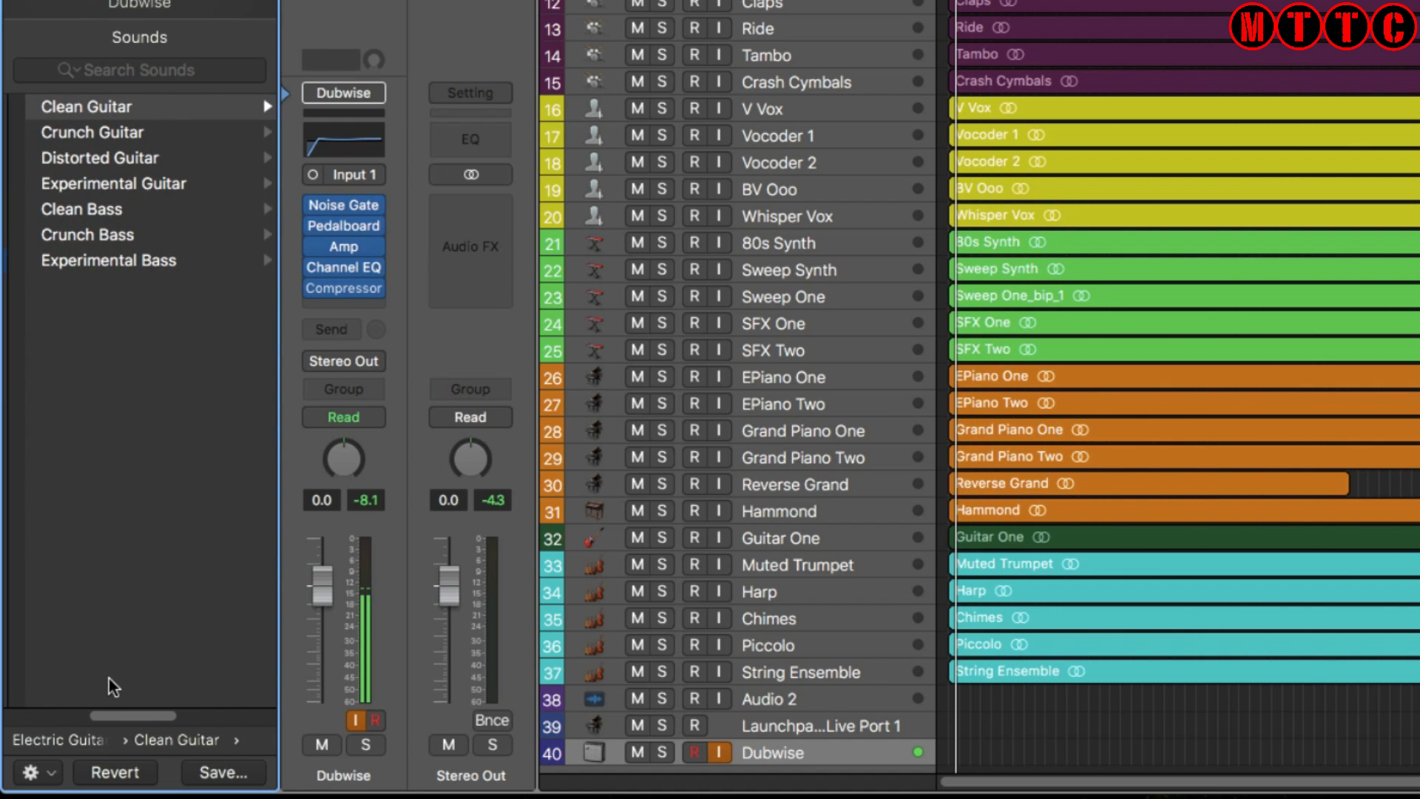
pyautogui.click(125, 212)
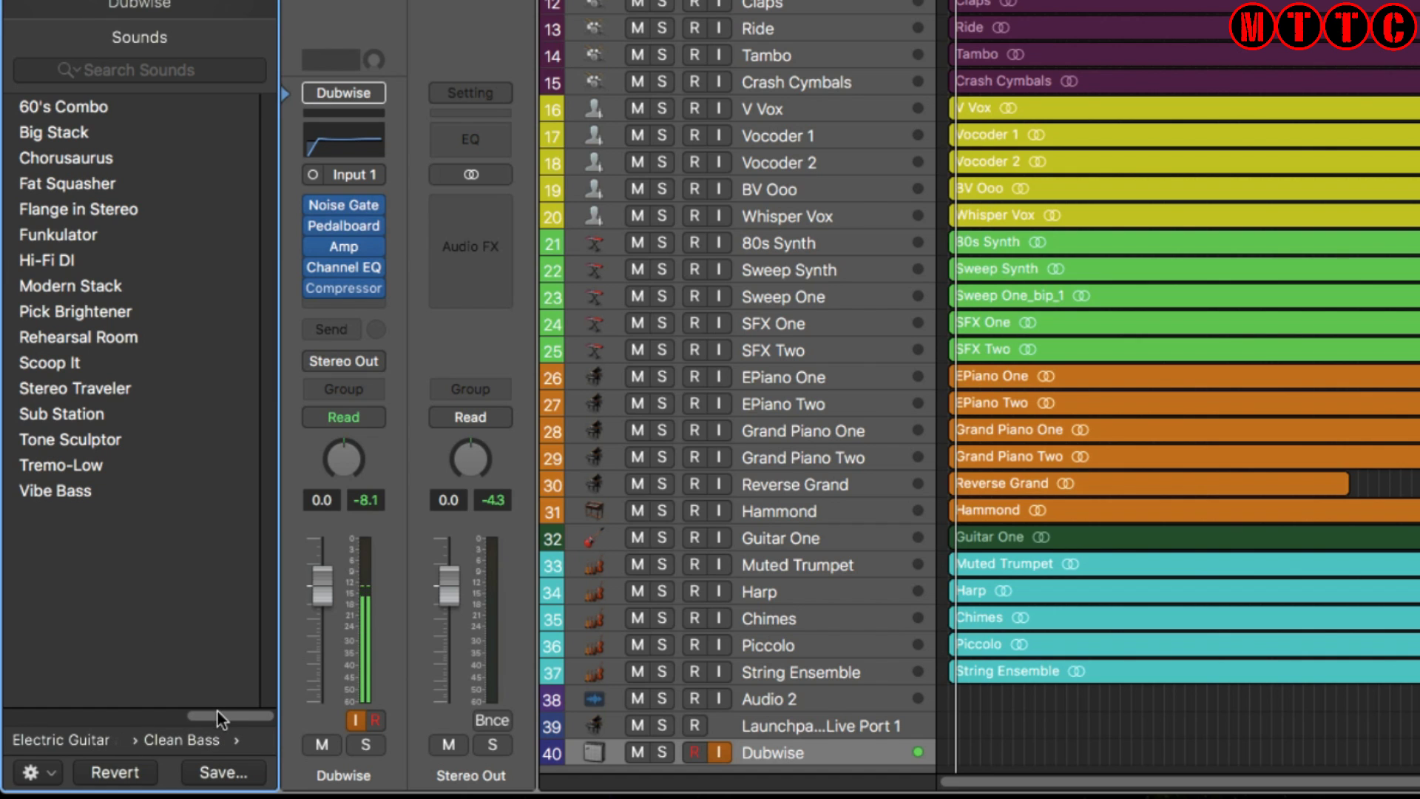
pyautogui.moveTo(218, 712); pyautogui.dragTo(130, 710)
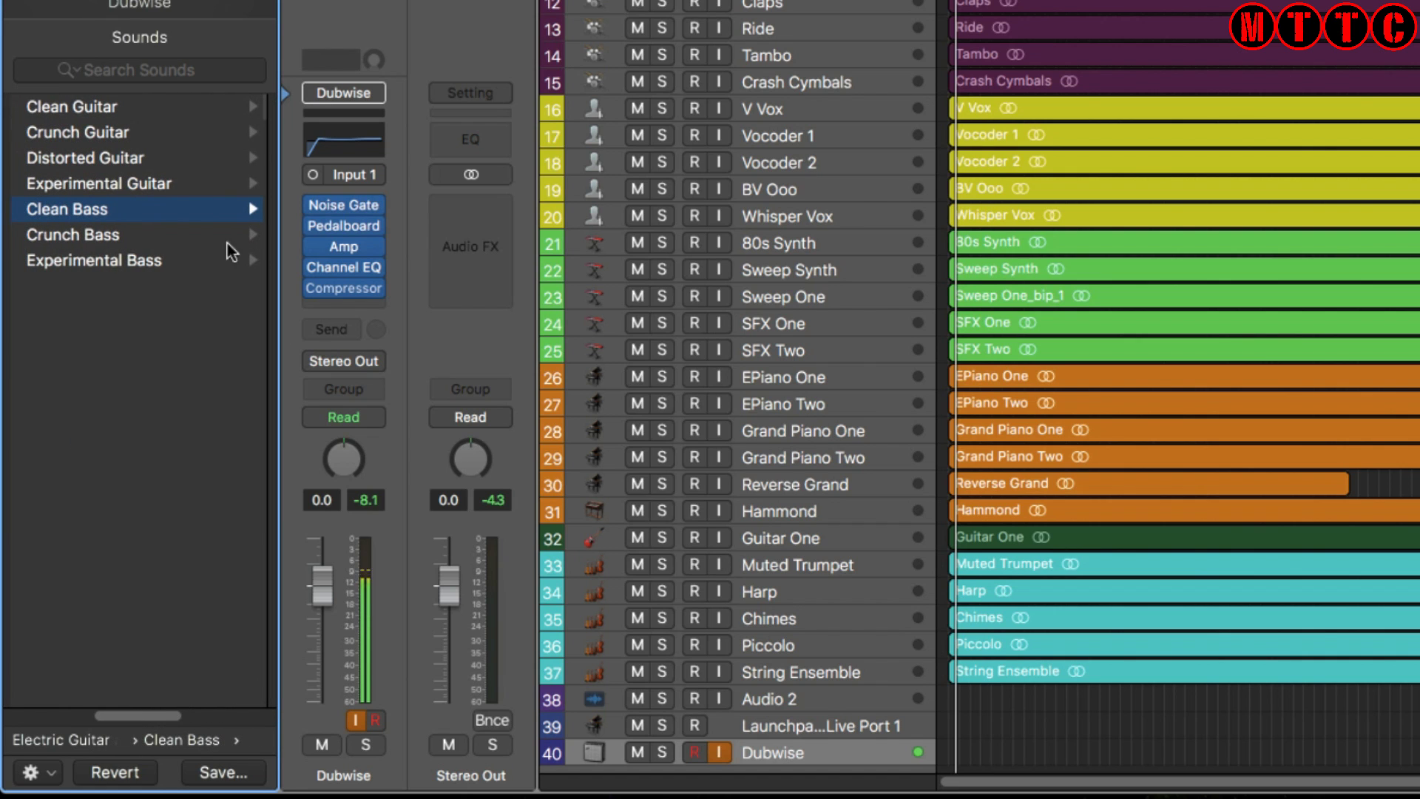
pyautogui.click(143, 265)
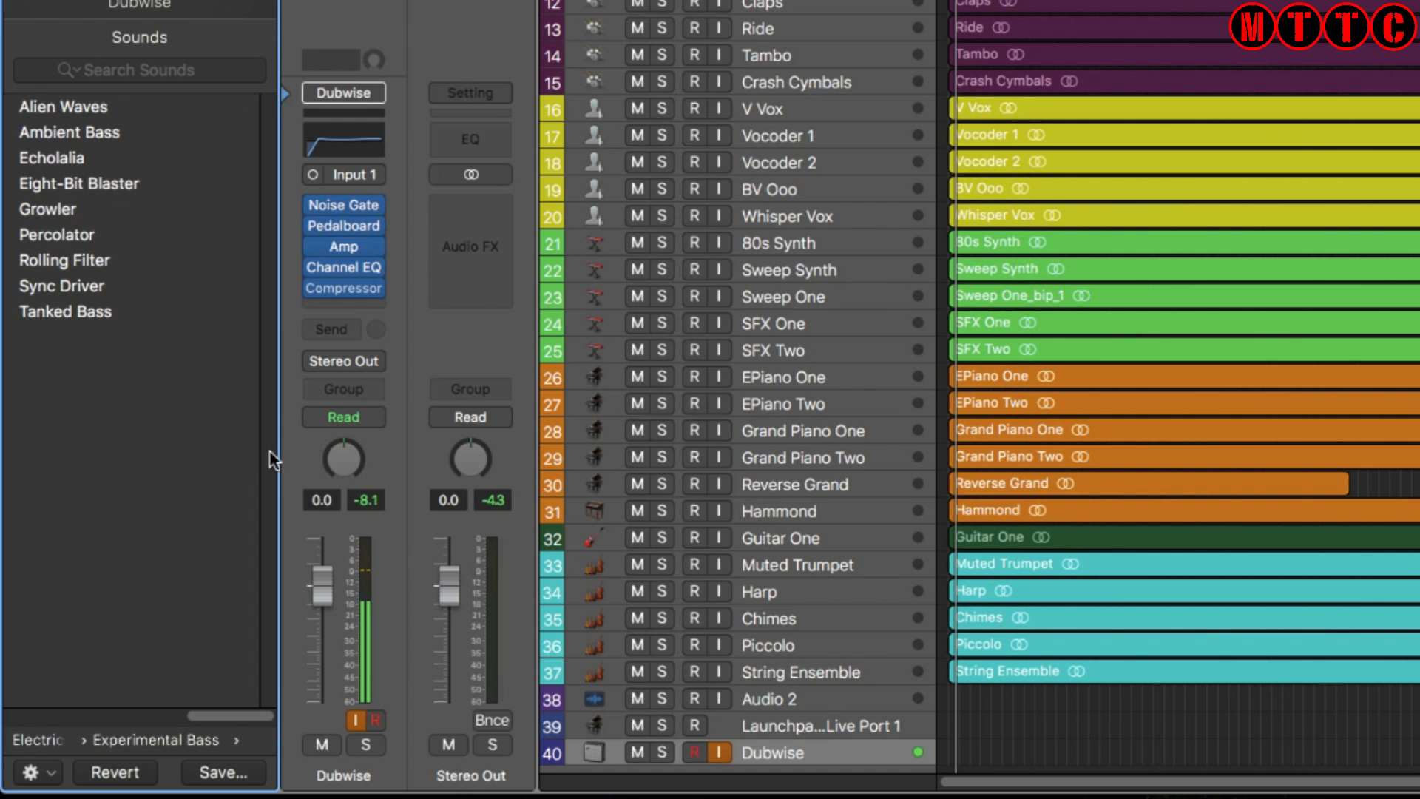
pyautogui.click(163, 712)
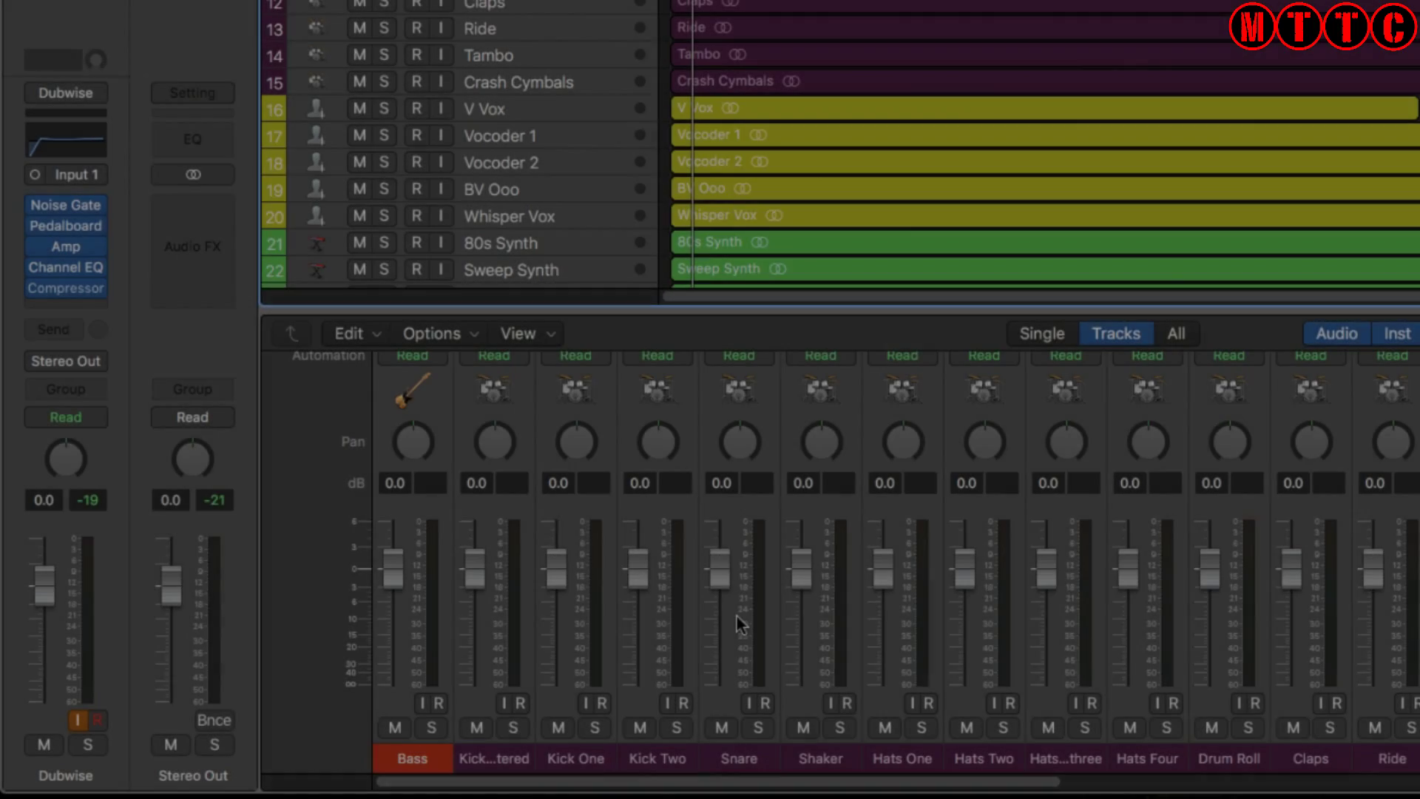
# - Scroll through all mixer channel strips to the top rows, then bring up the Window menu
pyautogui.hscroll(-3, 528, 787)
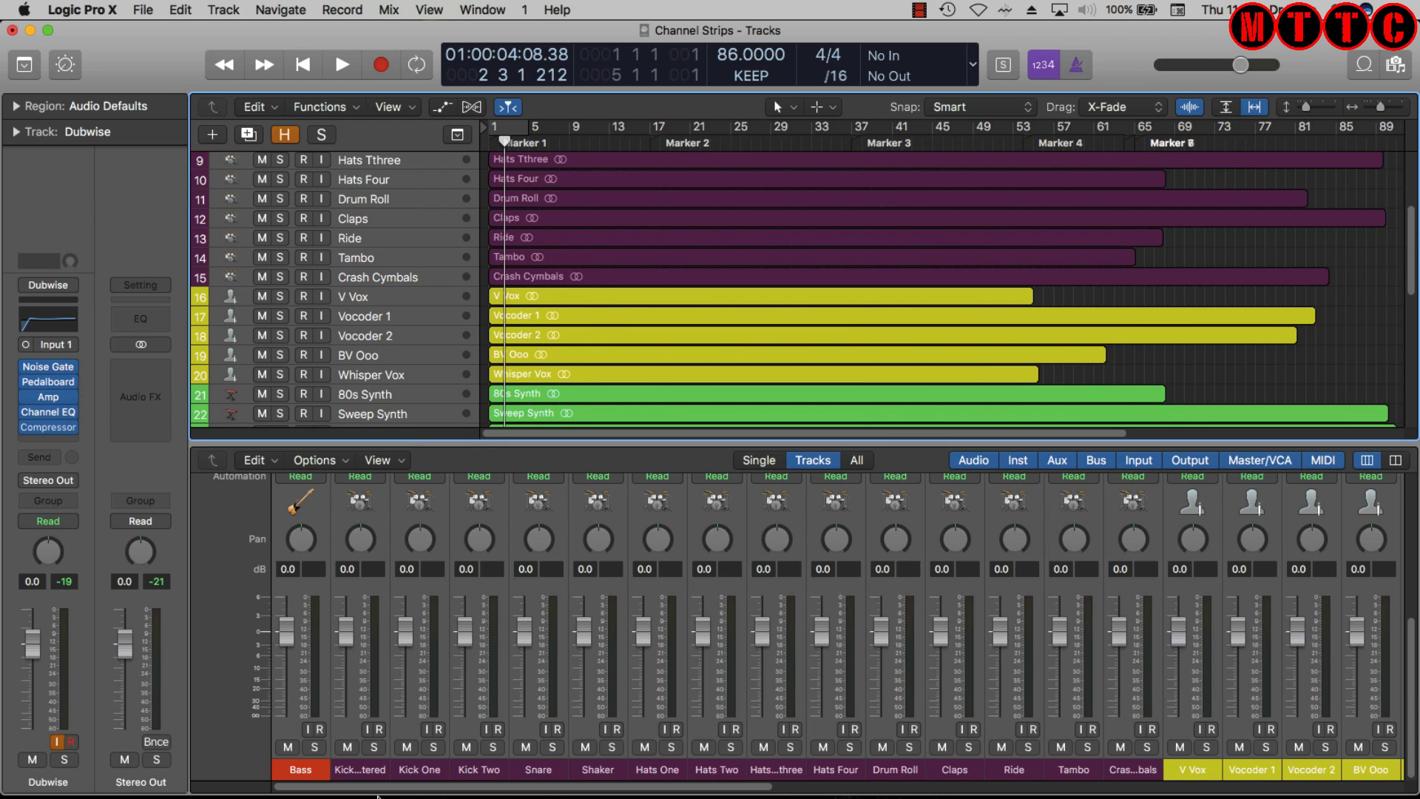
pyautogui.moveTo(506, 472)
pyautogui.hscroll(15, 666, 788)
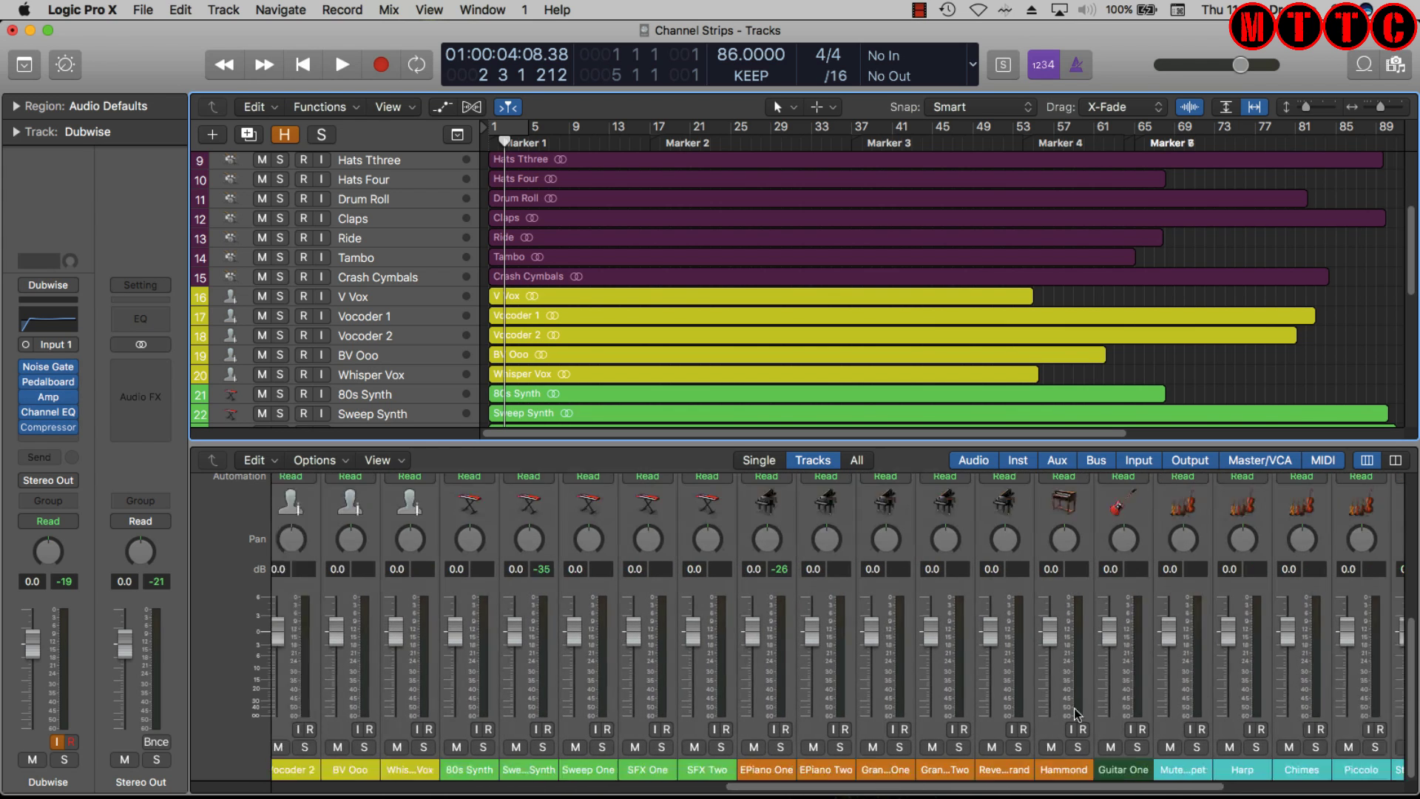
pyautogui.hscroll(-15, 1076, 714)
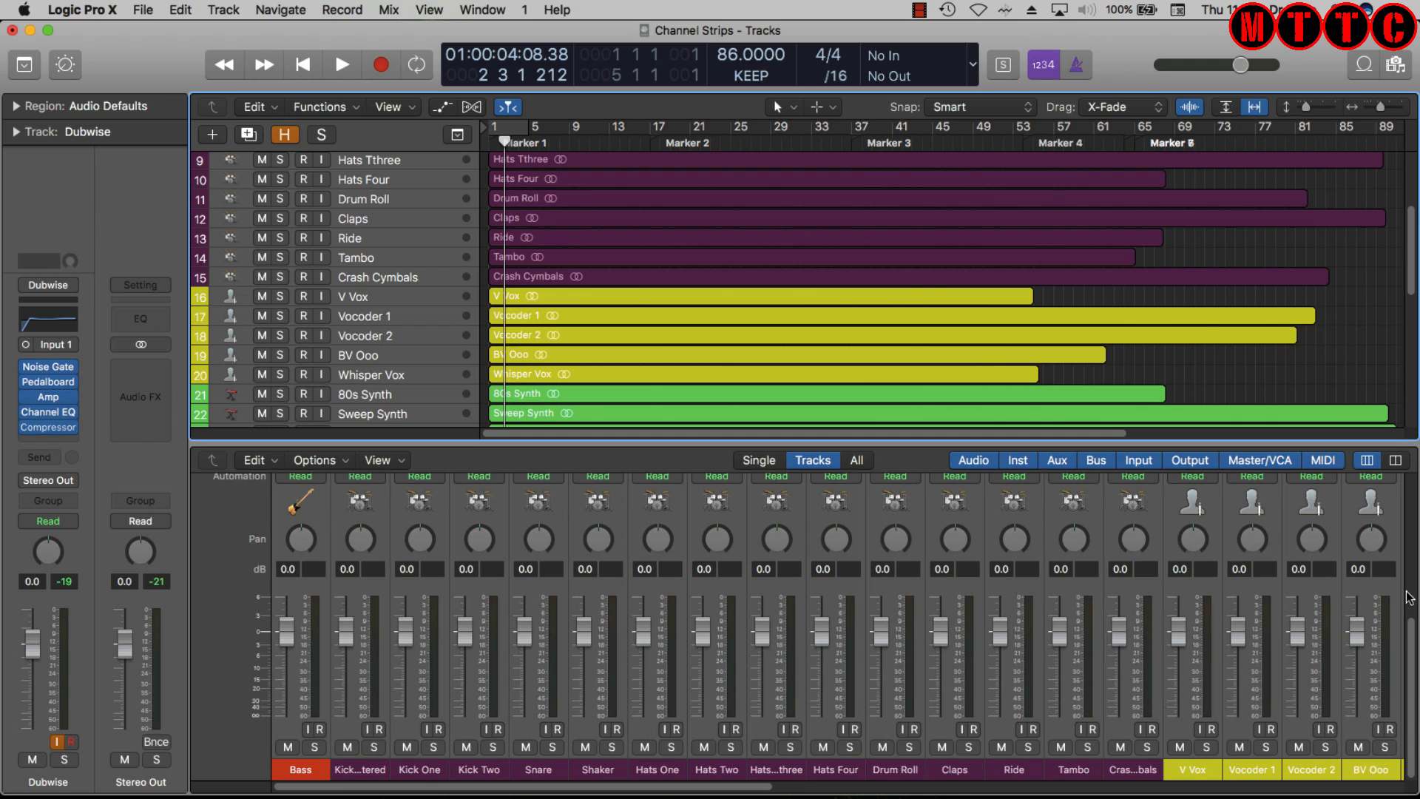
pyautogui.scroll(5, 1409, 635)
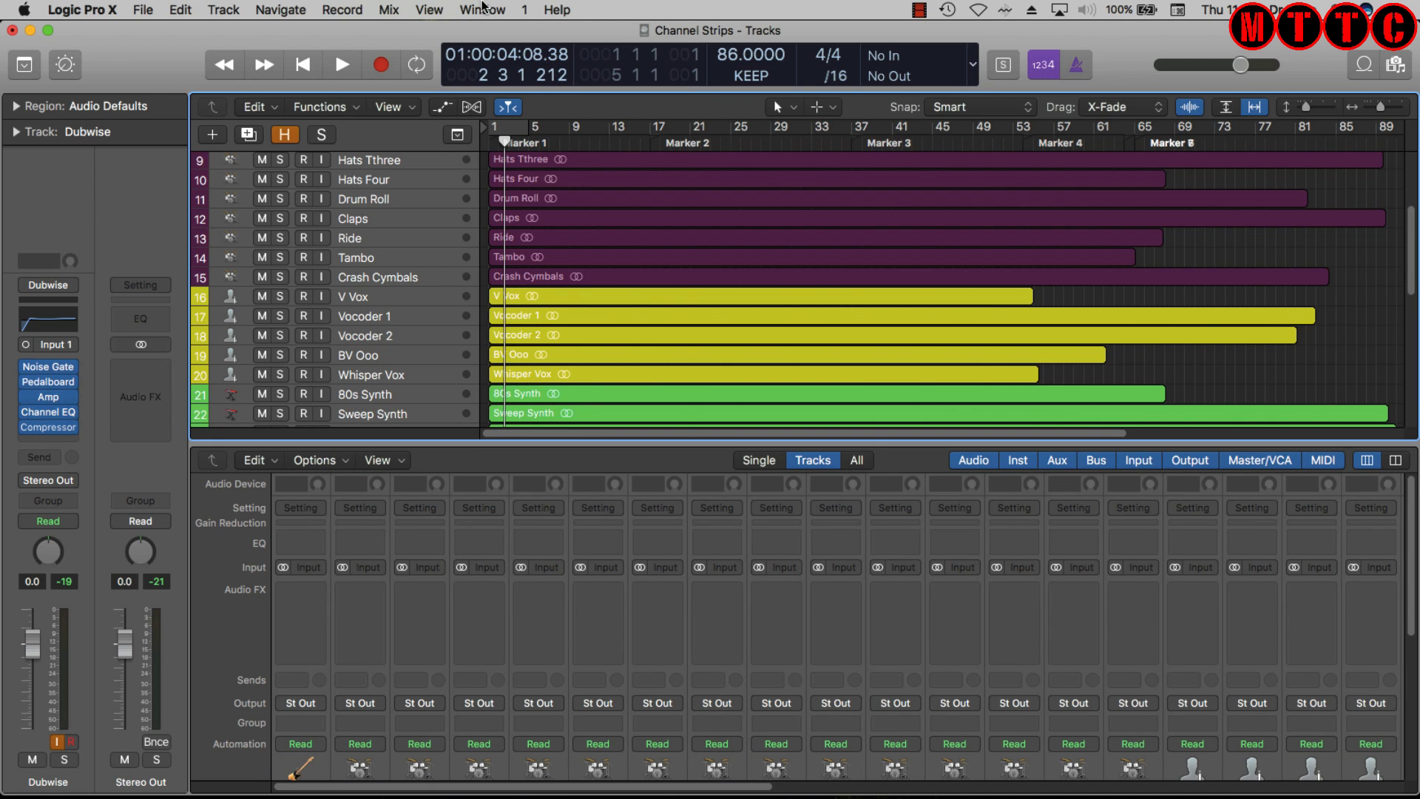
pyautogui.click(482, 10)
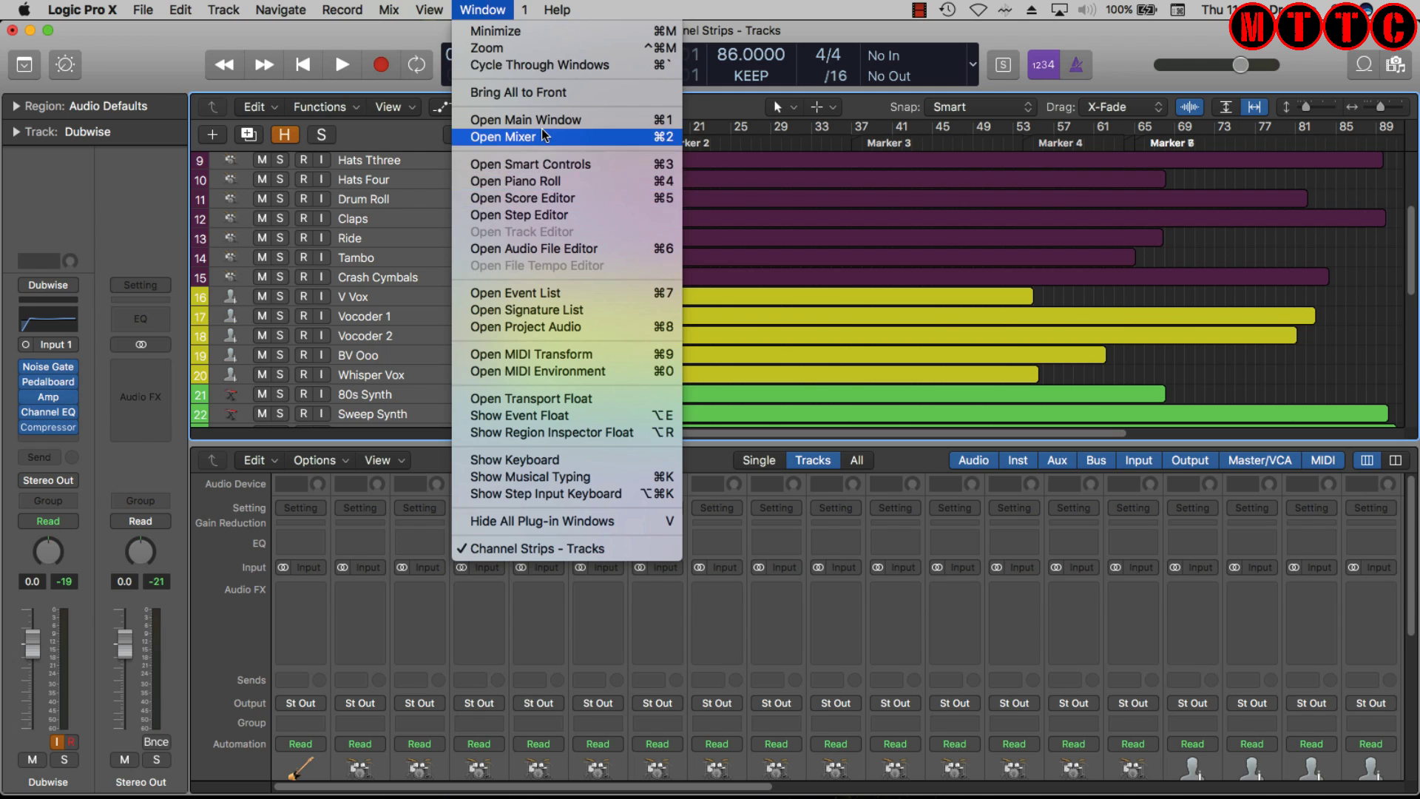
# - Open the full Mixer window, solo Kick One, and dismiss its Audio FX plug-in list unused
pyautogui.click(517, 136)
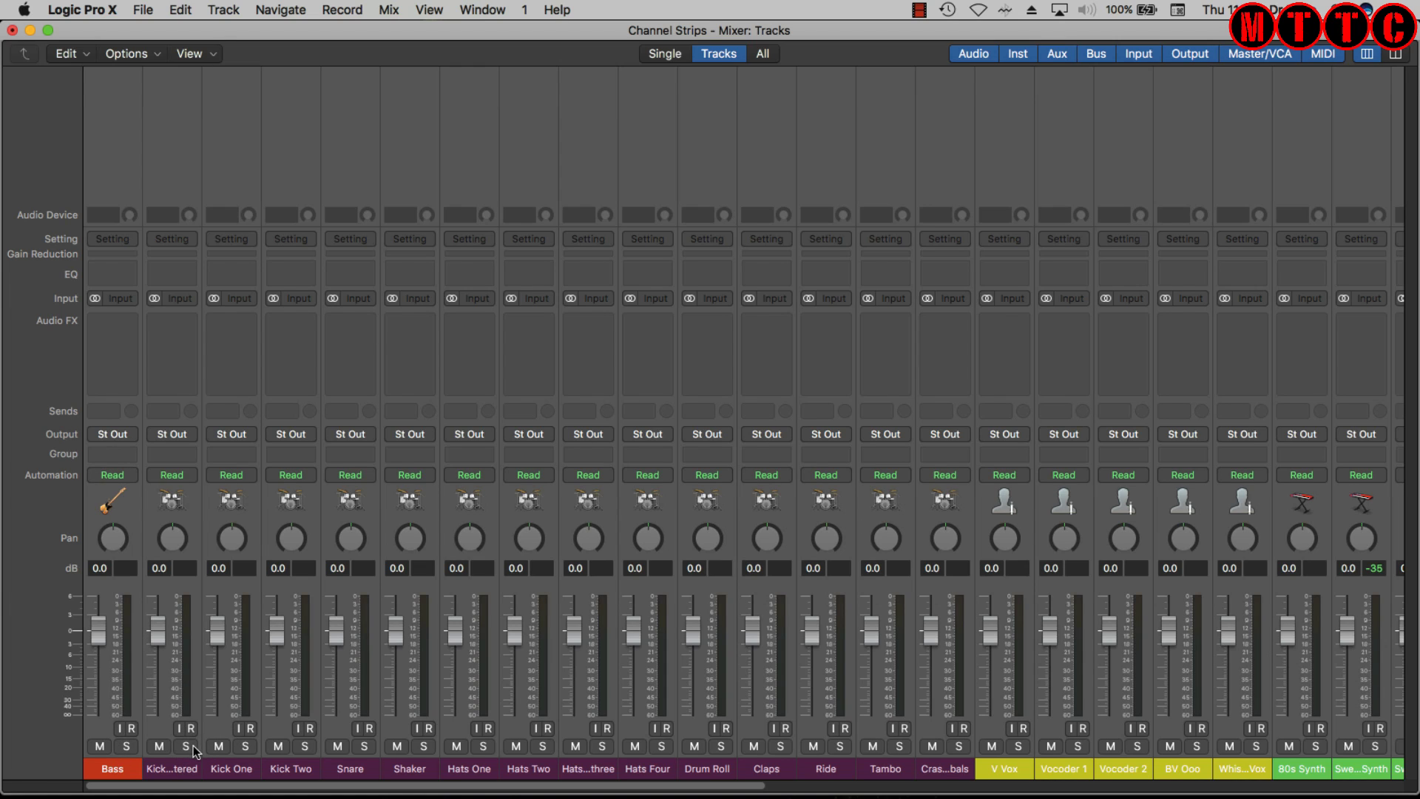
pyautogui.click(245, 745)
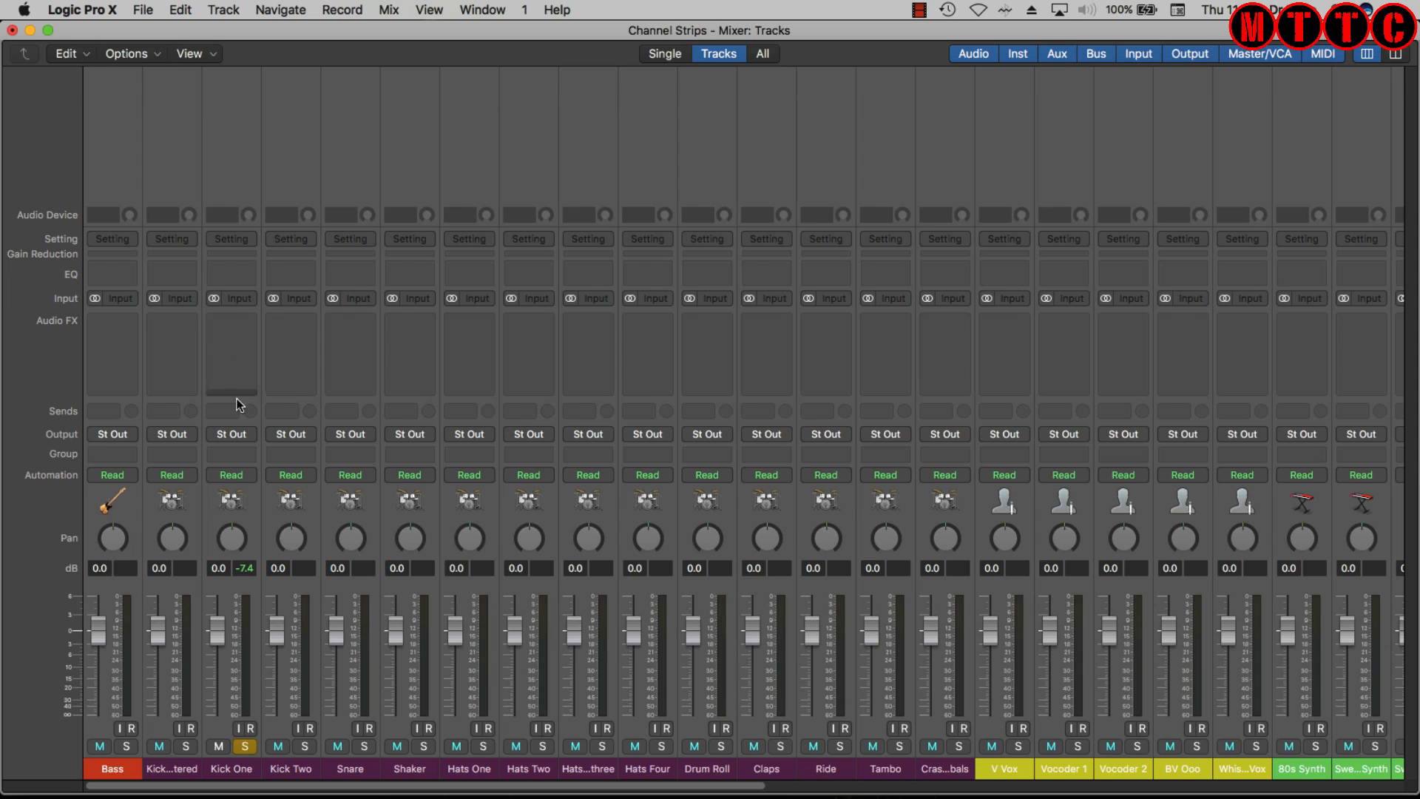
pyautogui.click(246, 318)
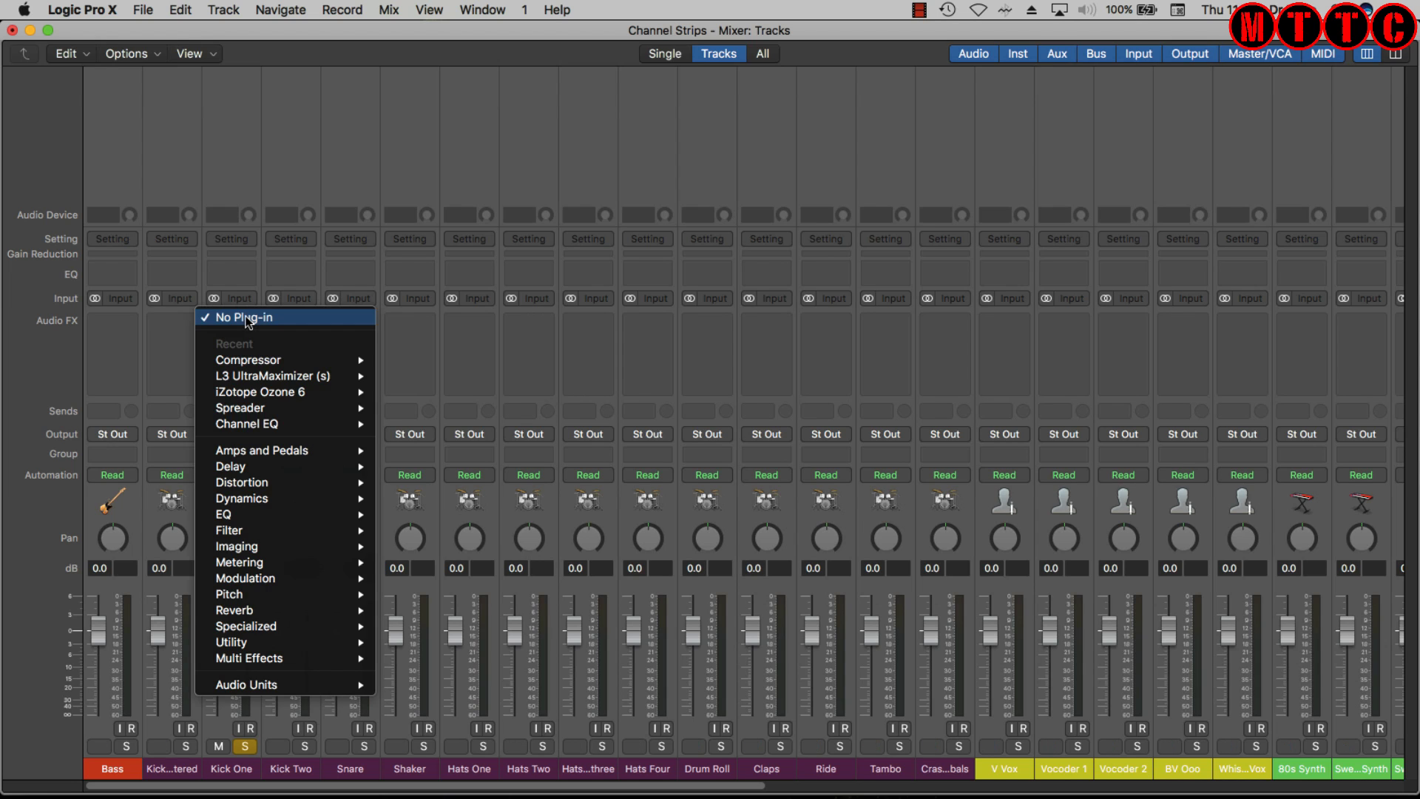
pyautogui.click(246, 163)
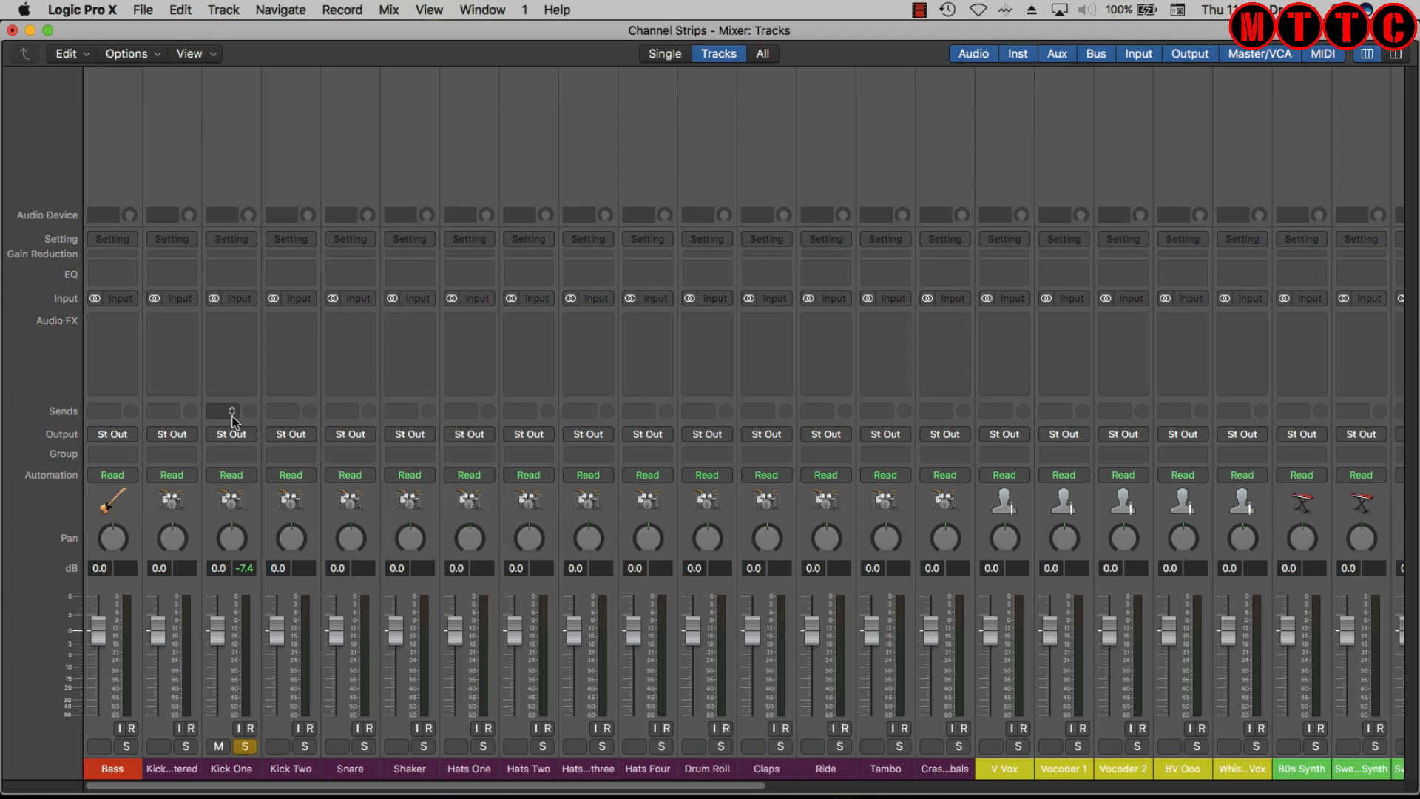
# - Check Kick One's send destinations and dismiss them without adding a send
pyautogui.click(231, 415)
pyautogui.moveTo(244, 499)
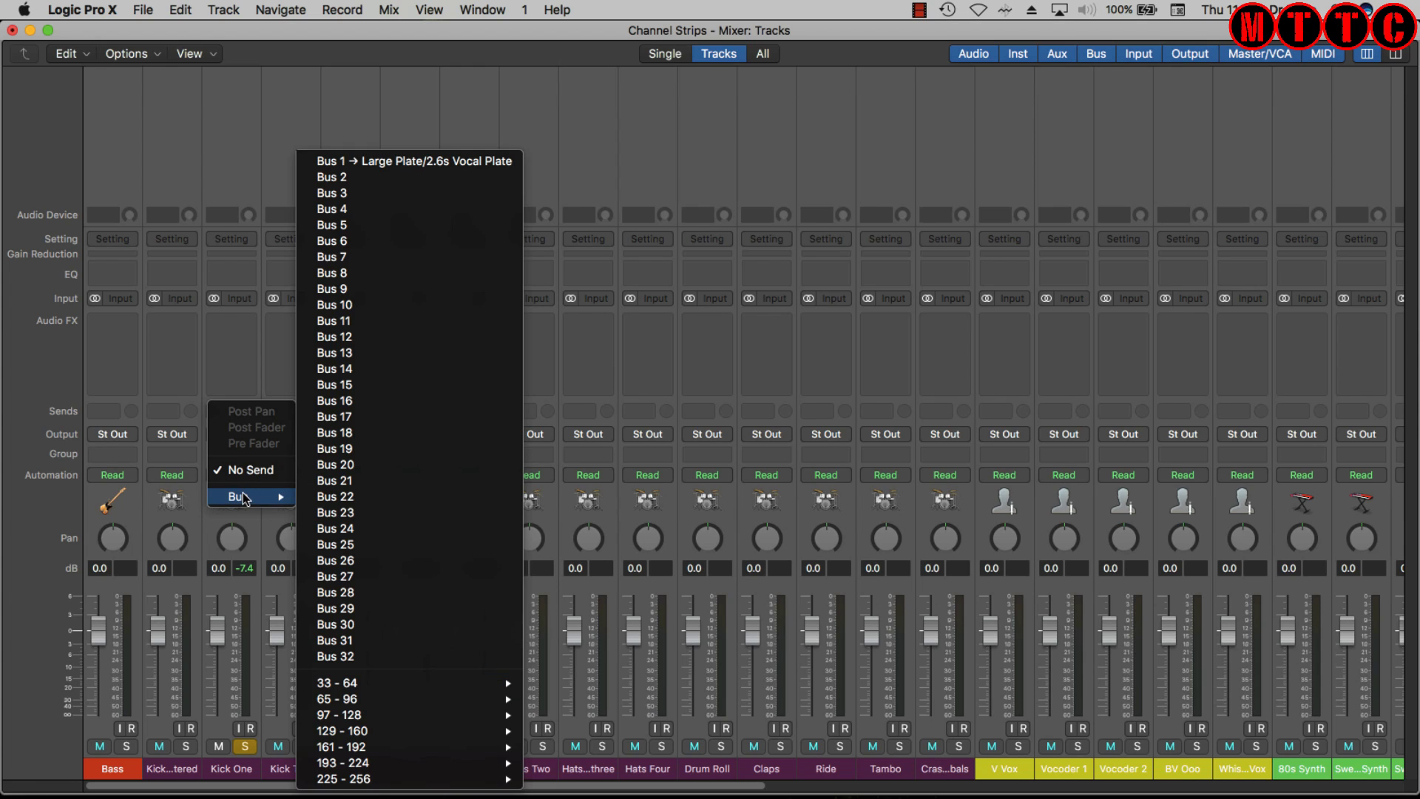
pyautogui.click(256, 133)
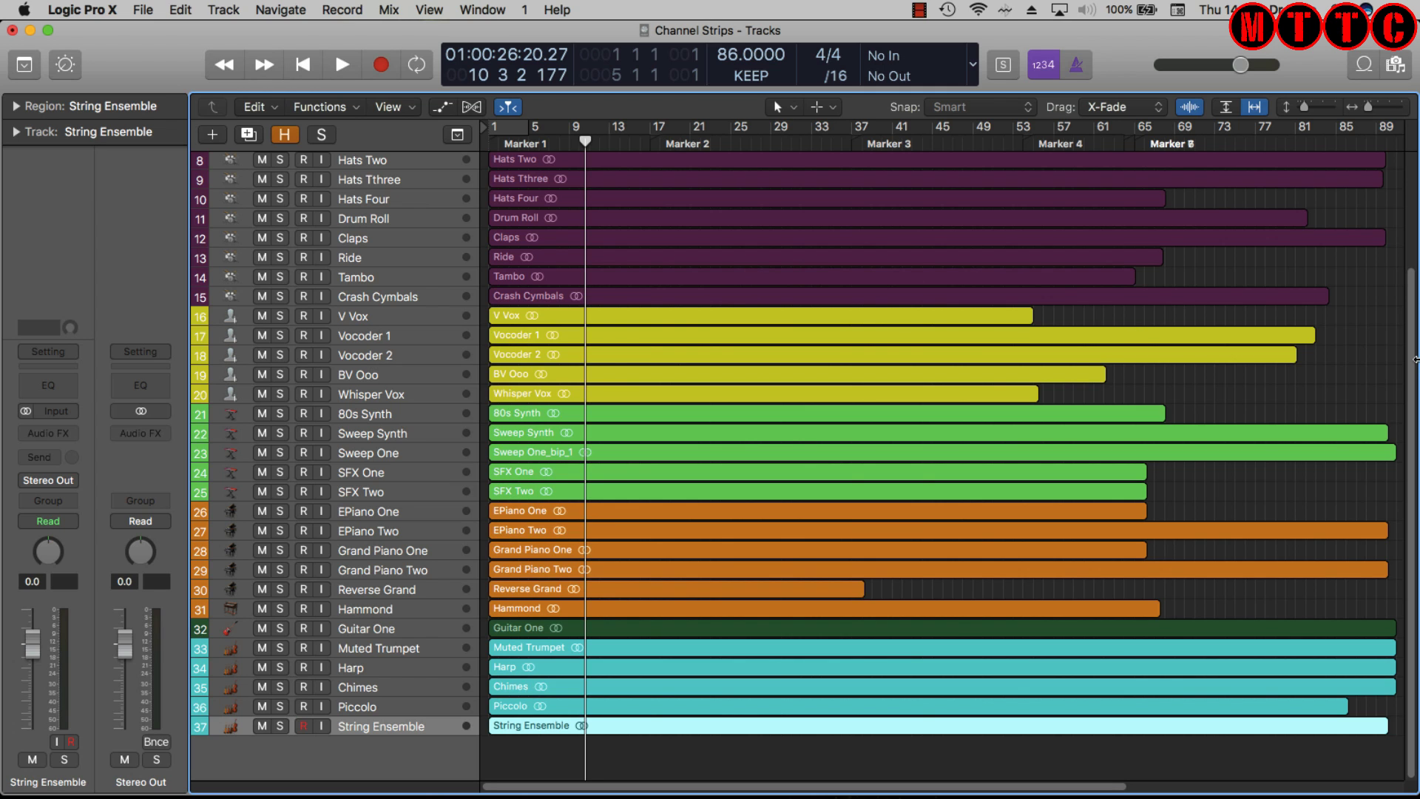
# - Select the drum tracks from Kick Filtered down through Crash Cymbals
pyautogui.moveTo(1409, 352); pyautogui.dragTo(1411, 176)
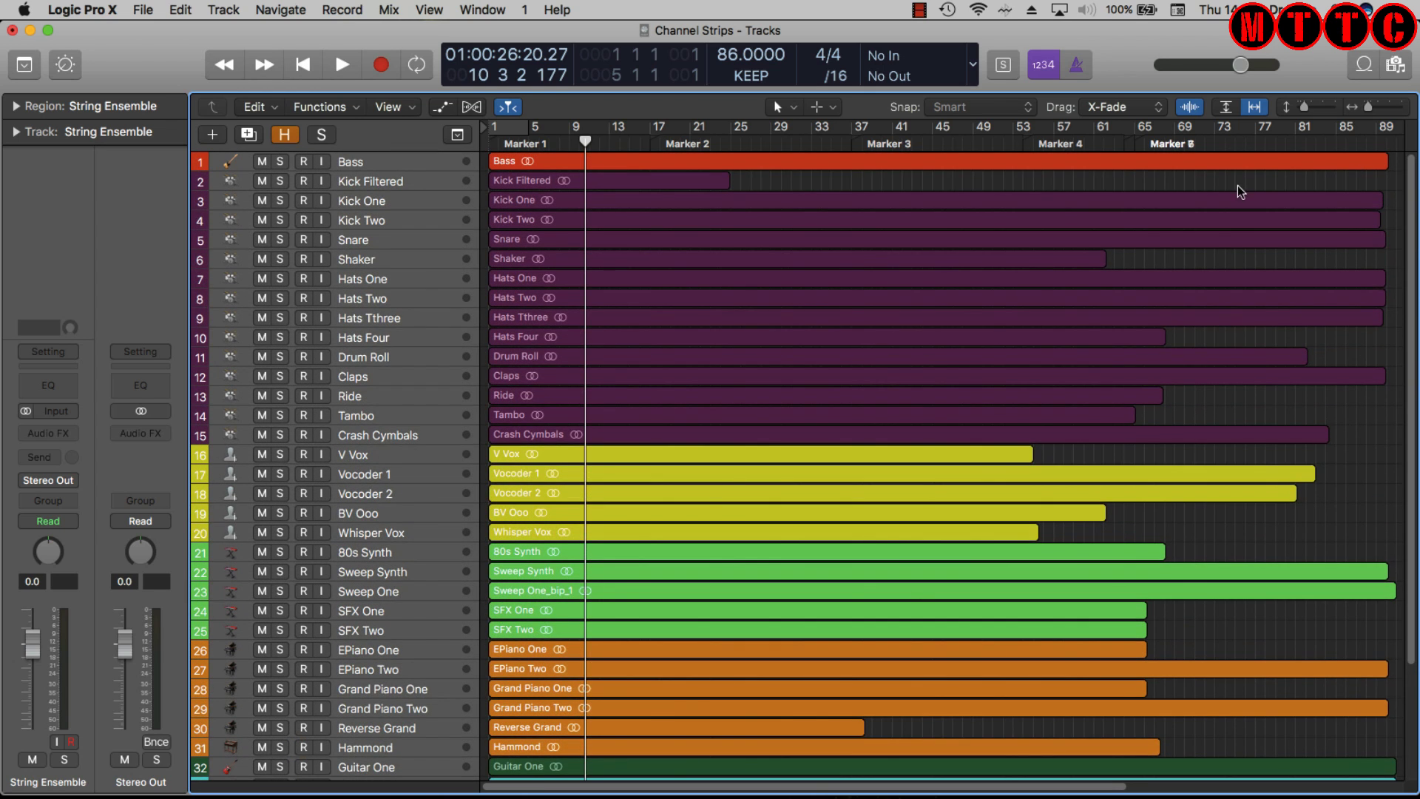
pyautogui.click(425, 184)
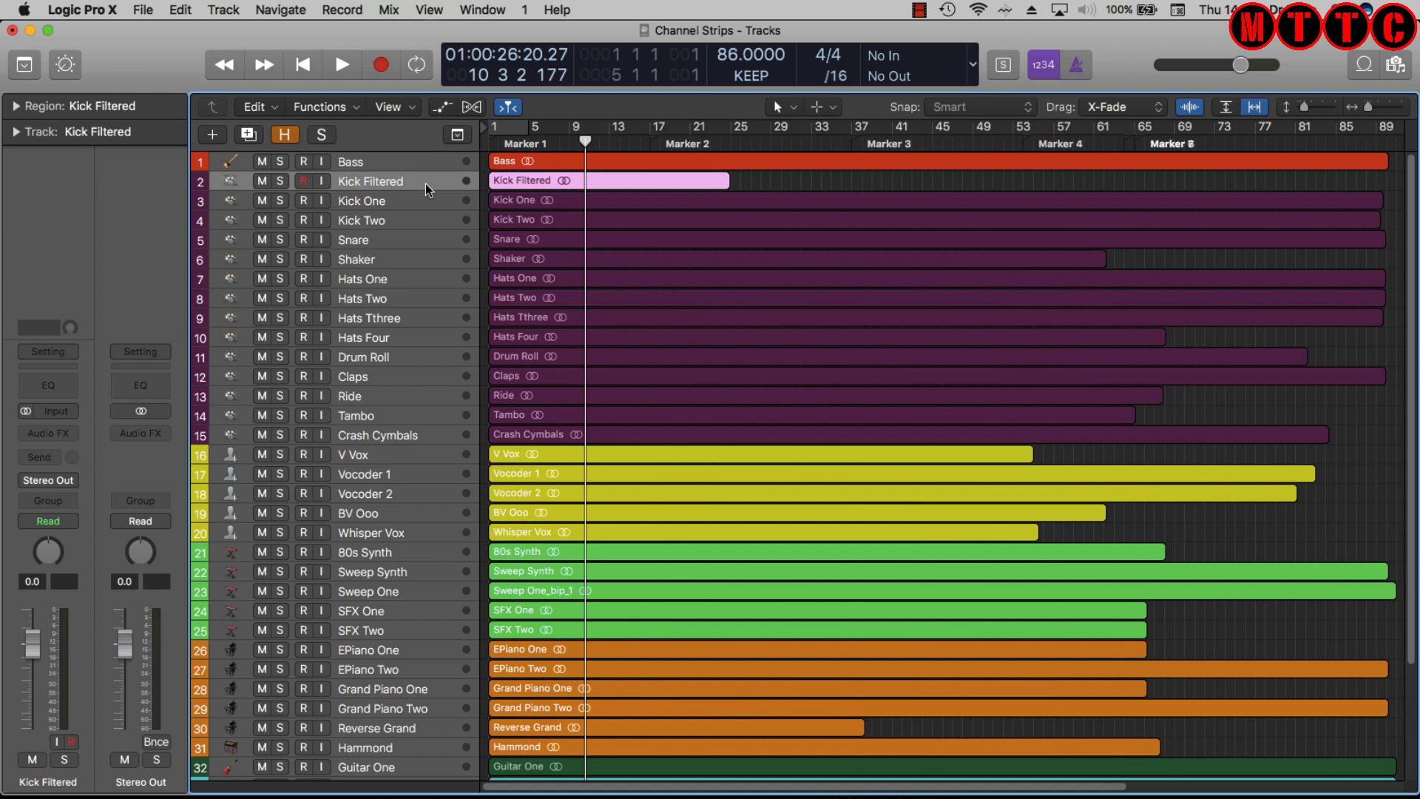
pyautogui.hotkey('shift', 'Down')
pyautogui.hotkey('shift', 'Down')
pyautogui.hotkey('shift', 'Down')
pyautogui.hotkey('shift', 'Down')
pyautogui.hotkey('shift', 'Down')
pyautogui.hotkey('shift', 'Down')
pyautogui.hotkey('shift', 'Down')
pyautogui.hotkey('shift', 'Down')
pyautogui.hotkey('shift', 'Down')
pyautogui.hotkey('shift', 'Down')
pyautogui.hotkey('shift', 'Down')
pyautogui.hotkey('shift', 'Down')
pyautogui.hotkey('shift', 'Down')
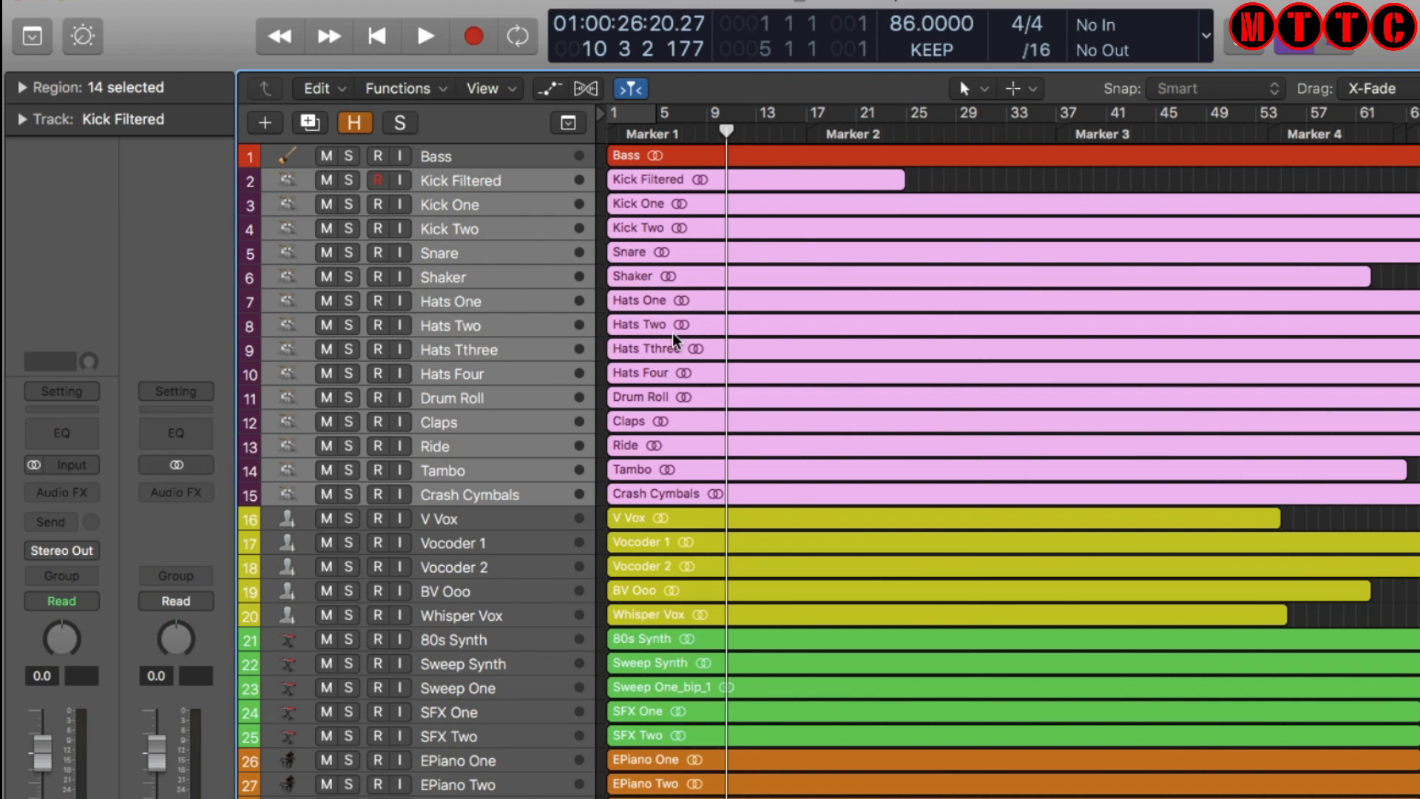
# - In an enlarged Mixer, set the selected drum channels' output to Bus 10
pyautogui.press('x')
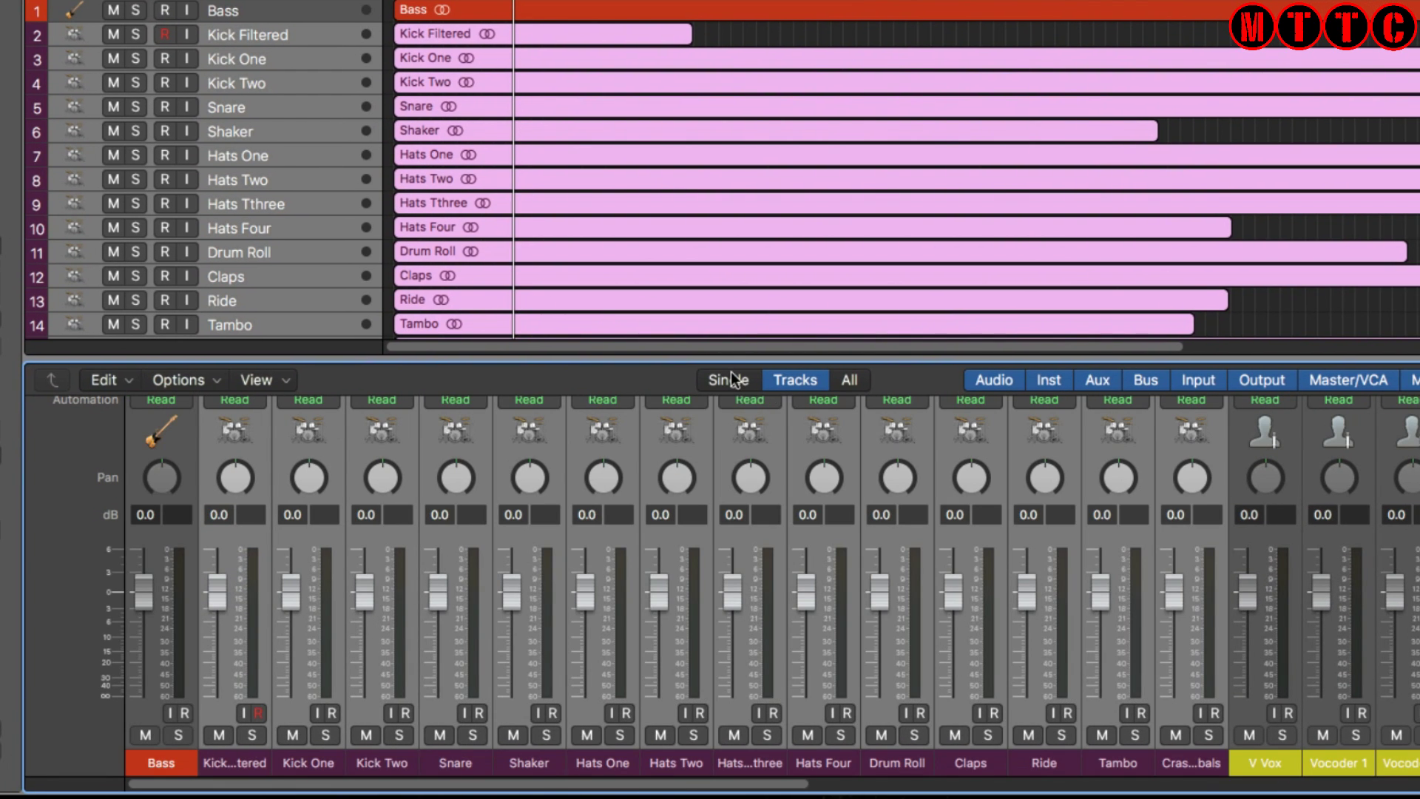
pyautogui.moveTo(723, 356); pyautogui.dragTo(720, 226)
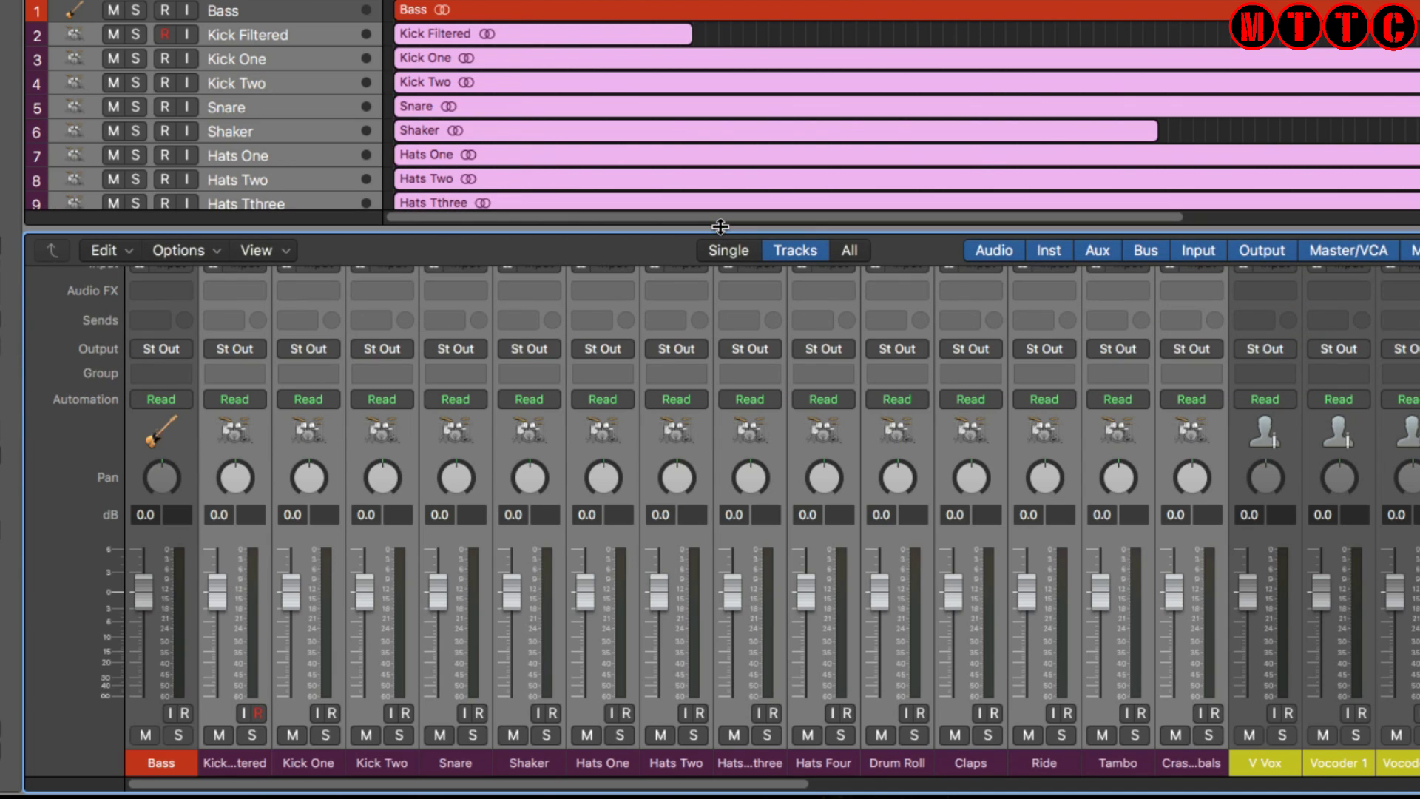
pyautogui.click(234, 348)
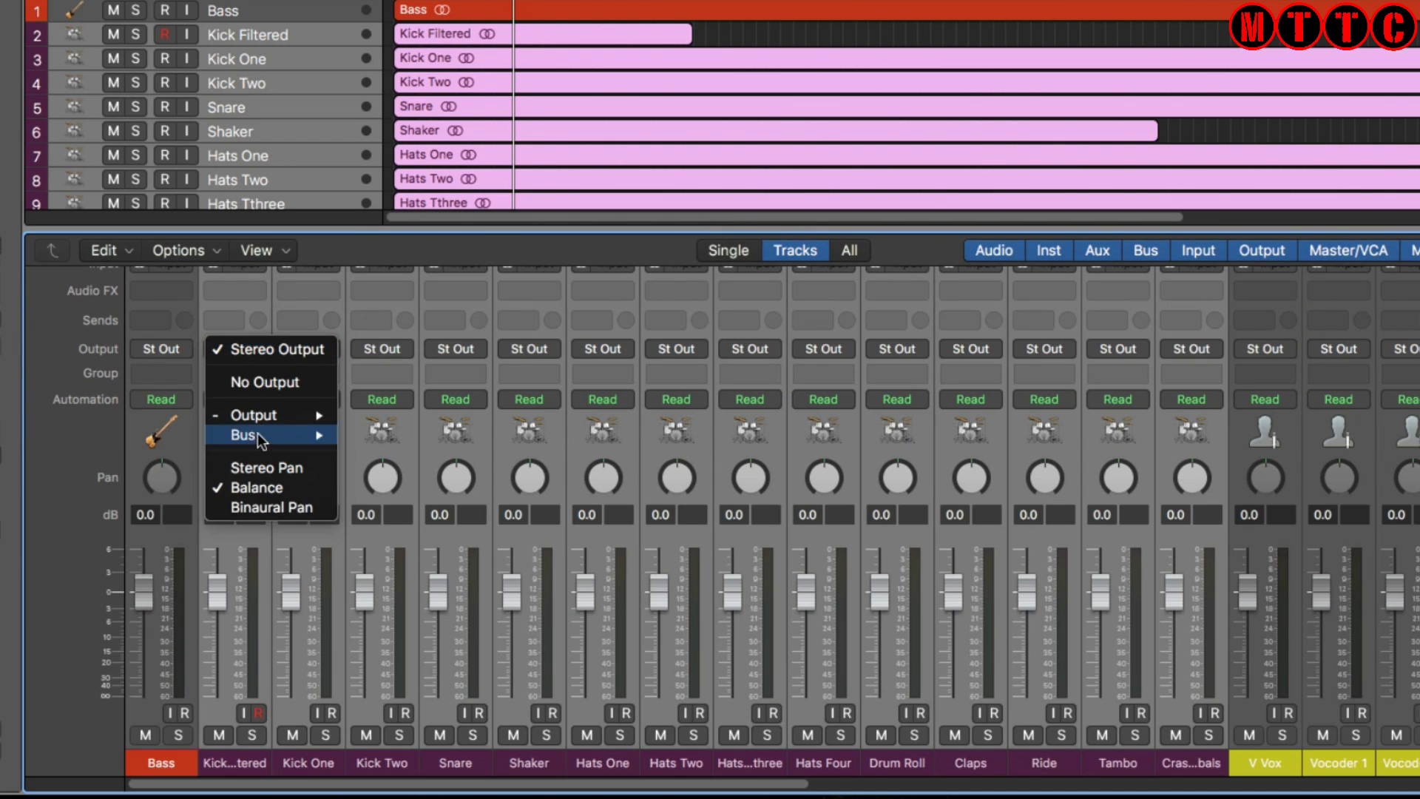
pyautogui.moveTo(259, 441)
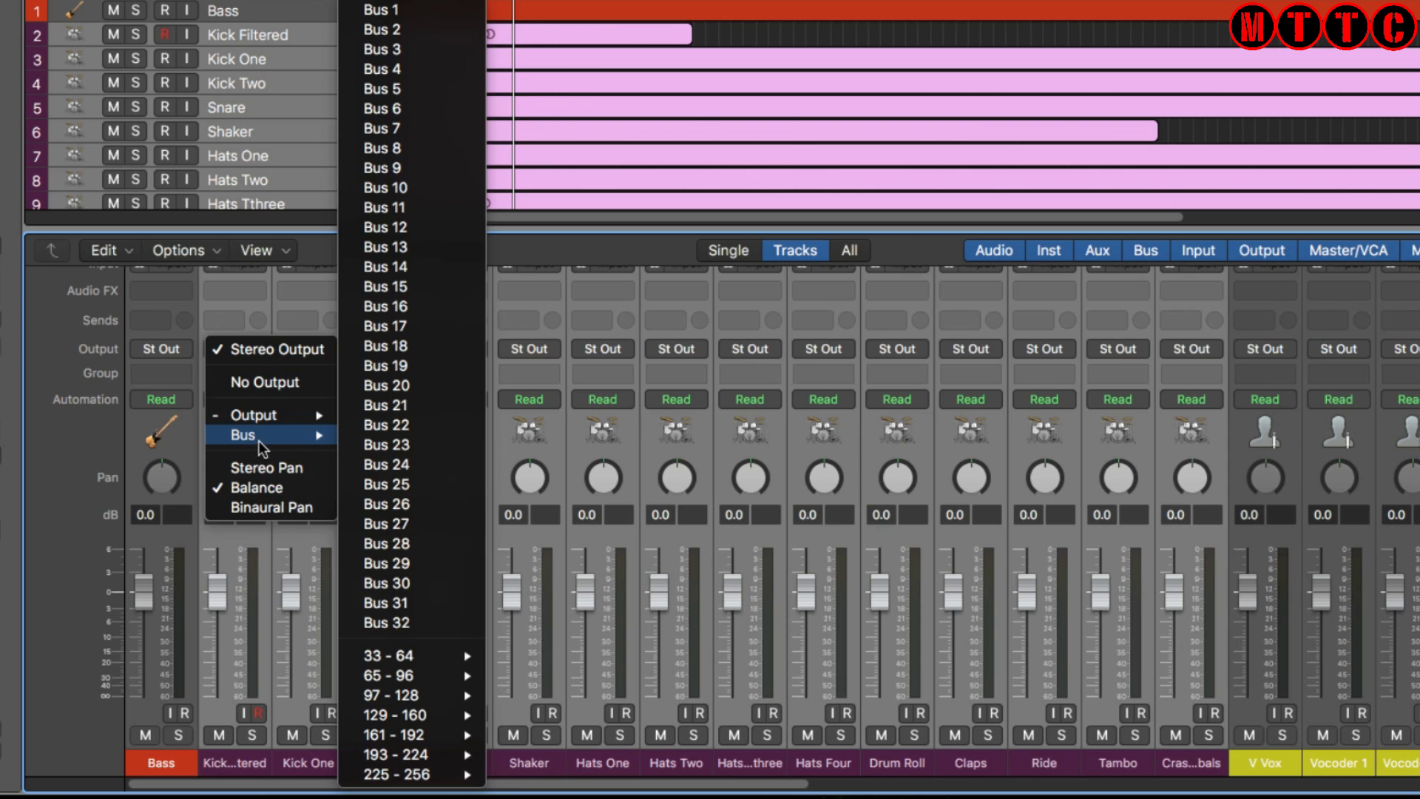
pyautogui.click(416, 188)
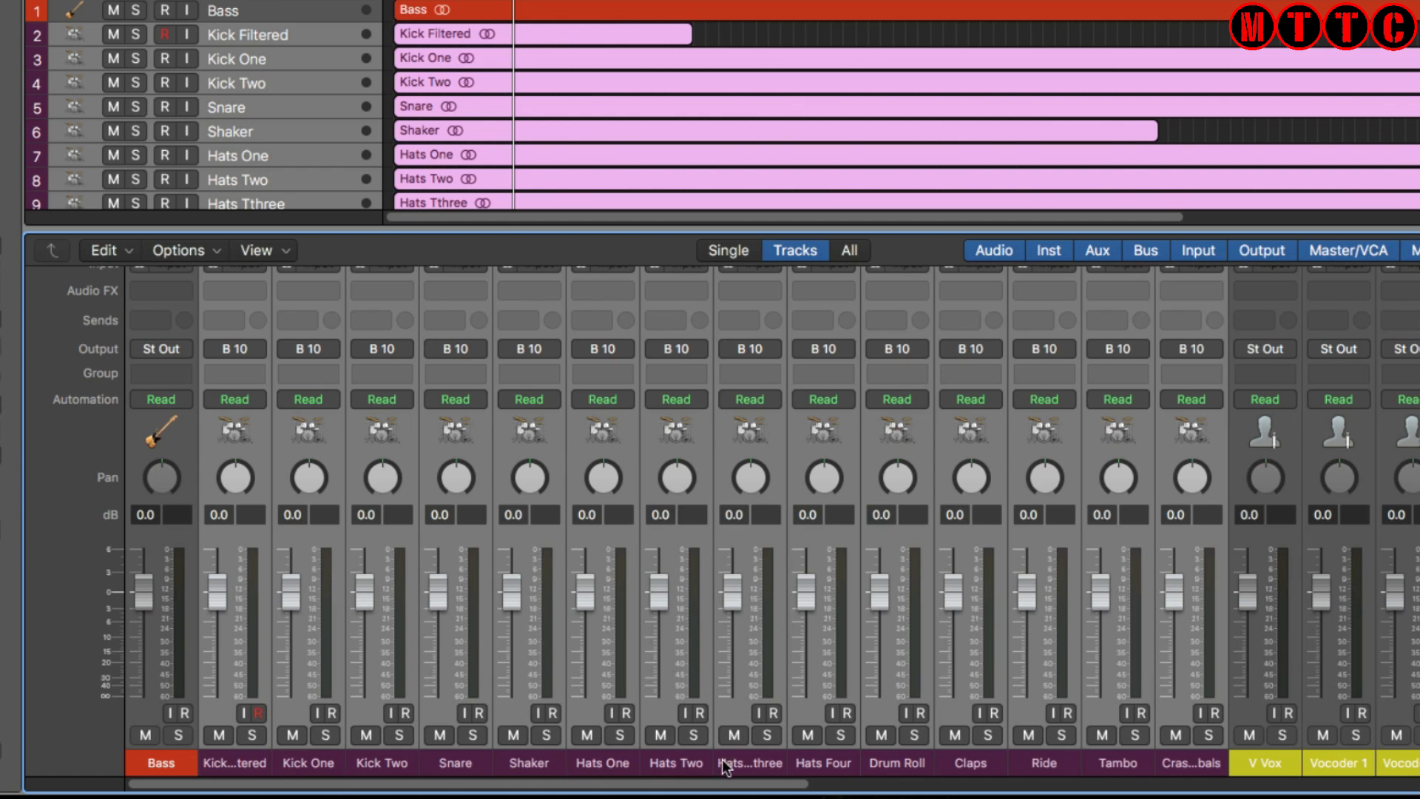
# - Rename the Aux 1 return channel to 'Drums'
pyautogui.moveTo(708, 785); pyautogui.dragTo(1413, 785)
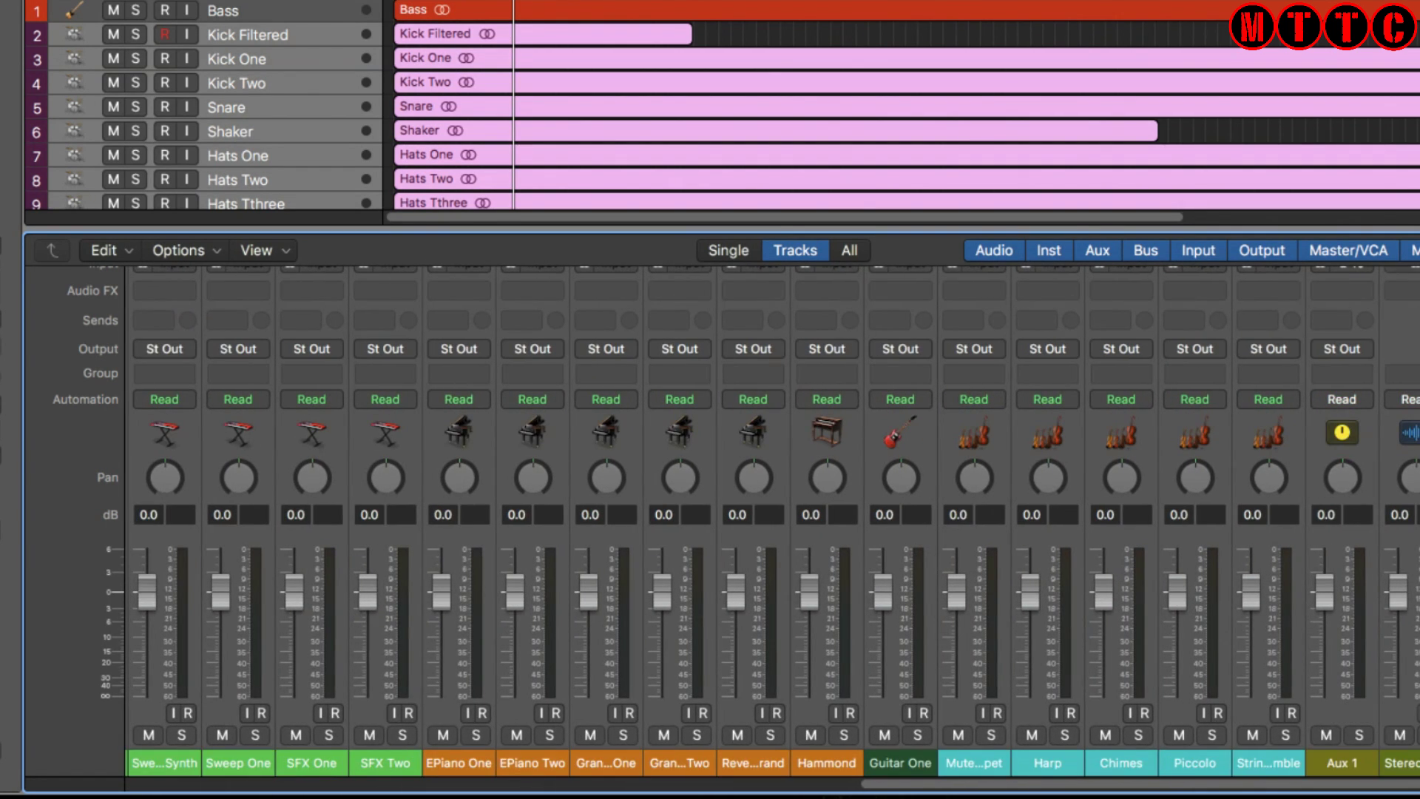
pyautogui.doubleClick(1341, 760)
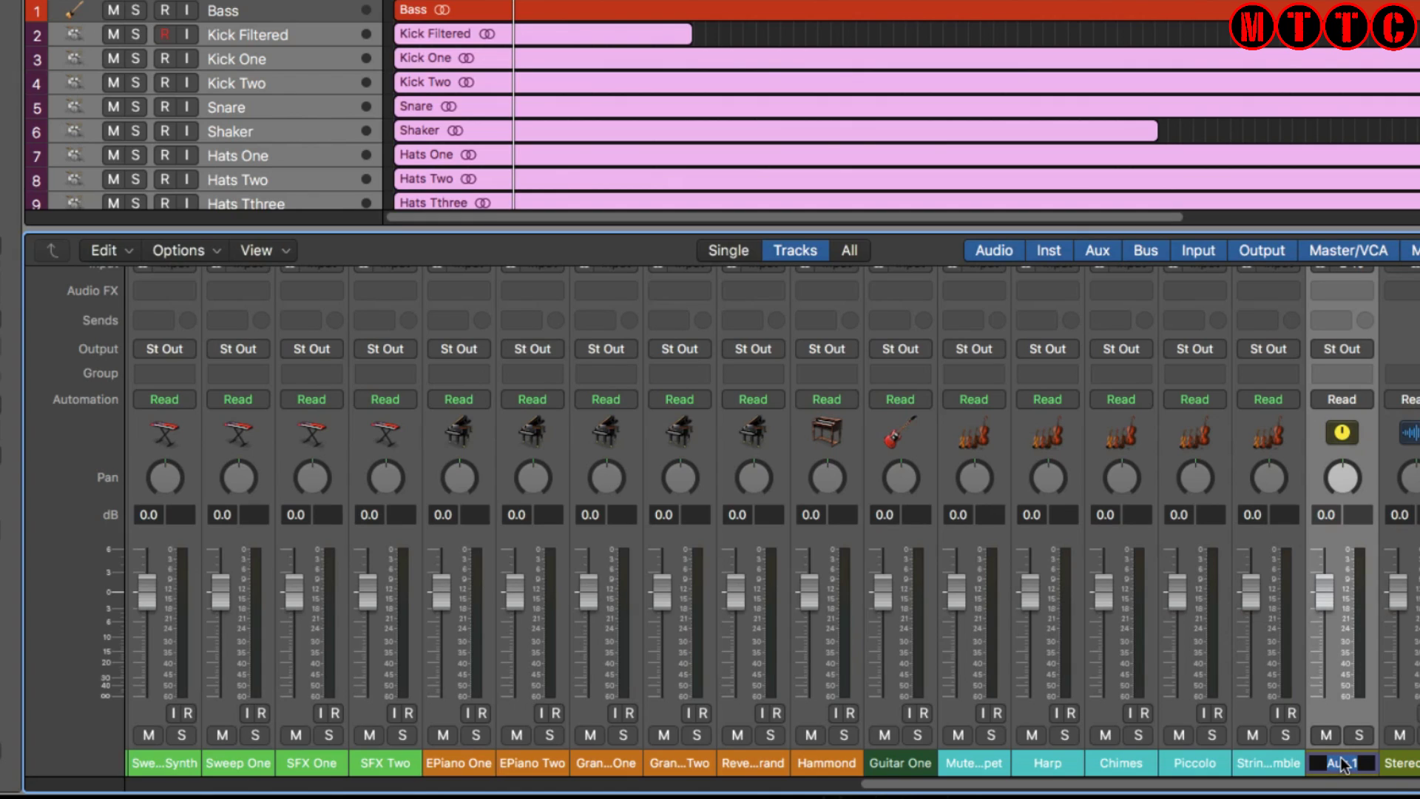
pyautogui.write('Drums')
pyautogui.press('Return')
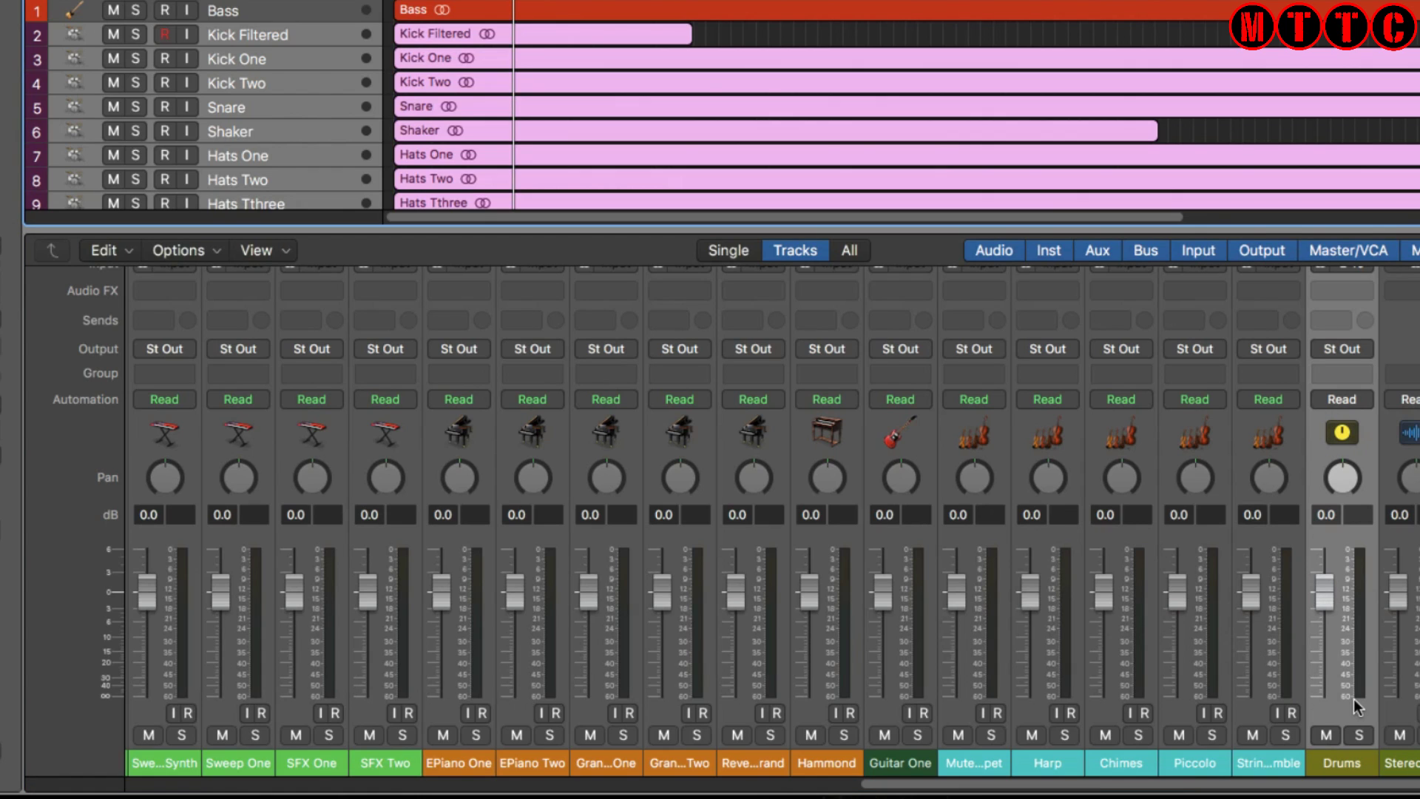
# - Solo the Drums aux and play back to hear the drum bus alone
pyautogui.press('space')
pyautogui.click(1358, 734)
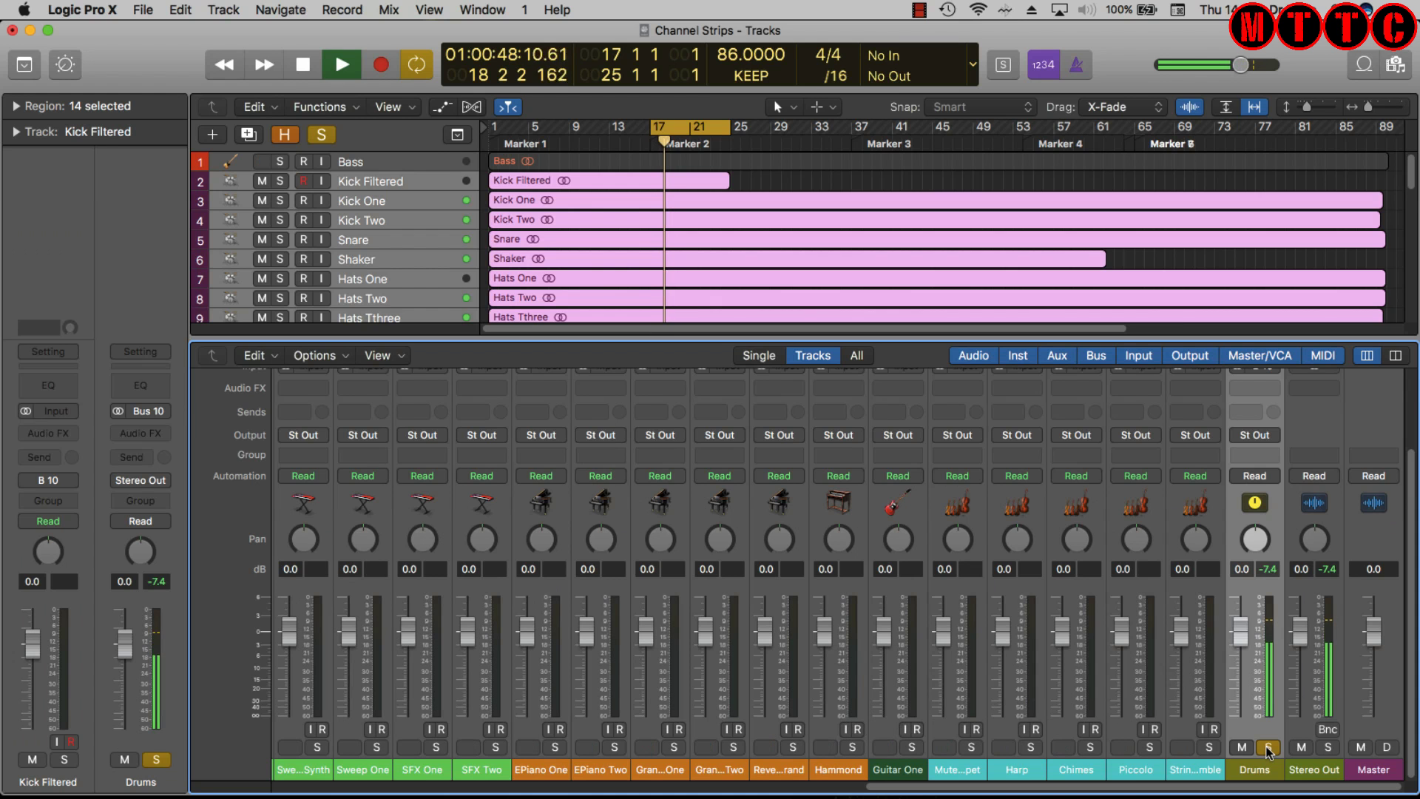
pyautogui.press('space')
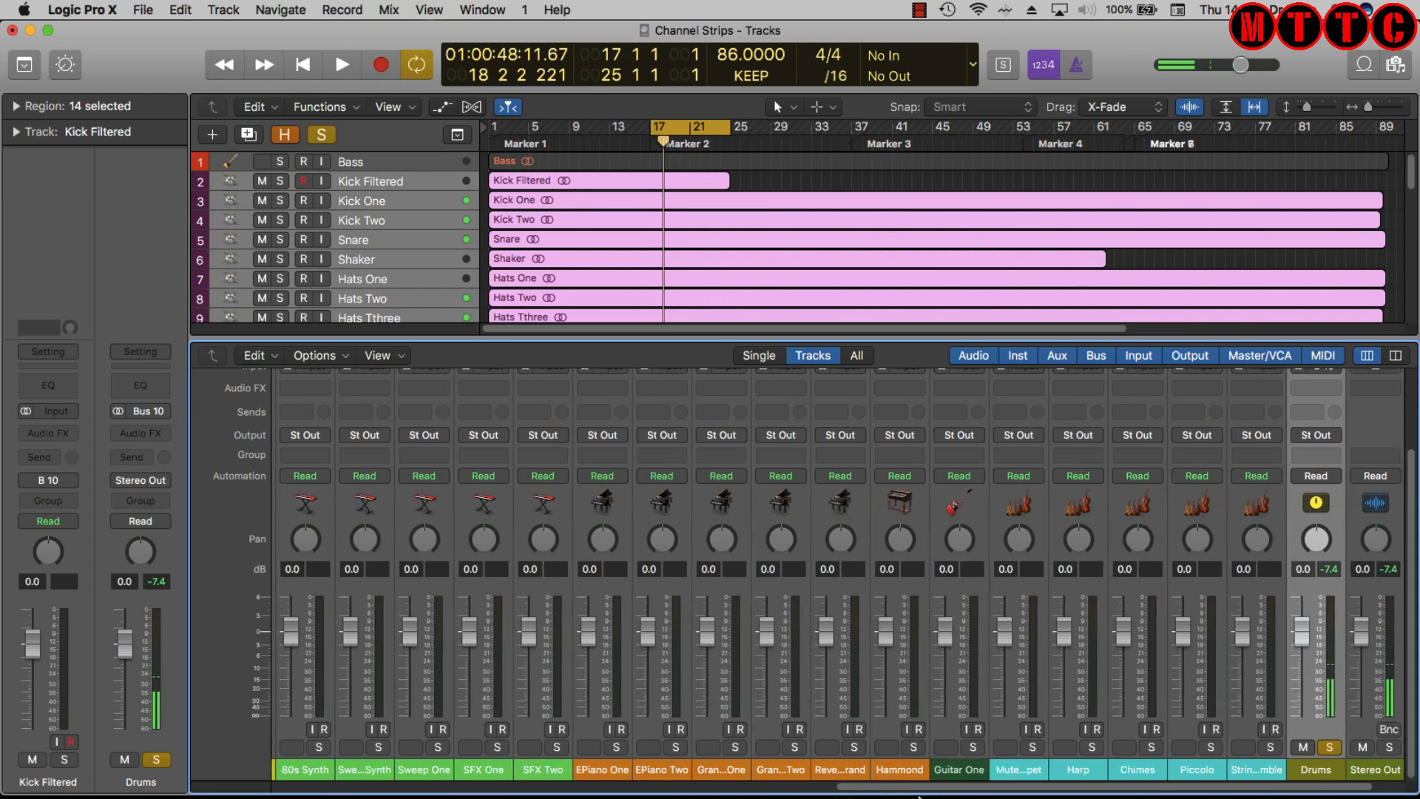
pyautogui.hscroll(-10, 636, 773)
pyautogui.press('space')
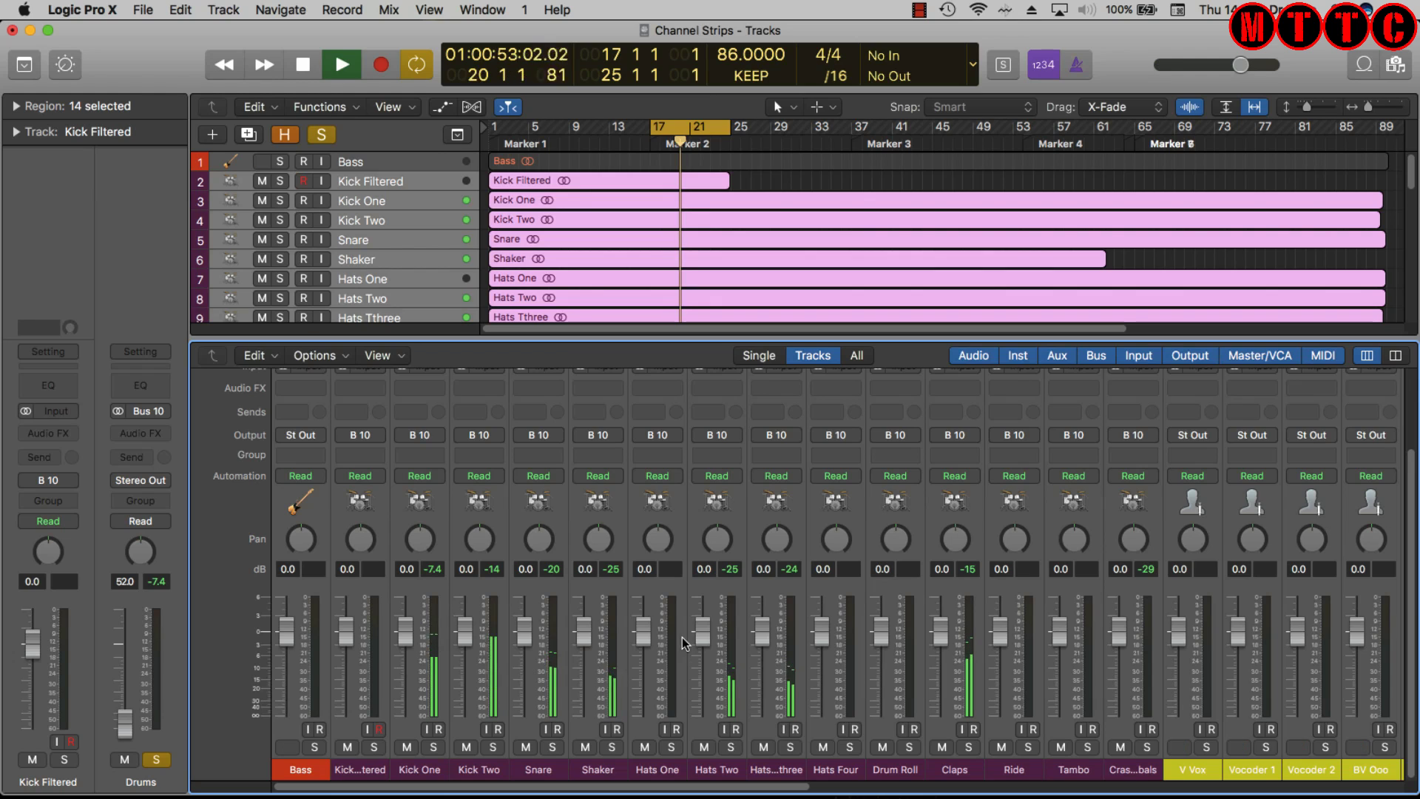
pyautogui.press('space')
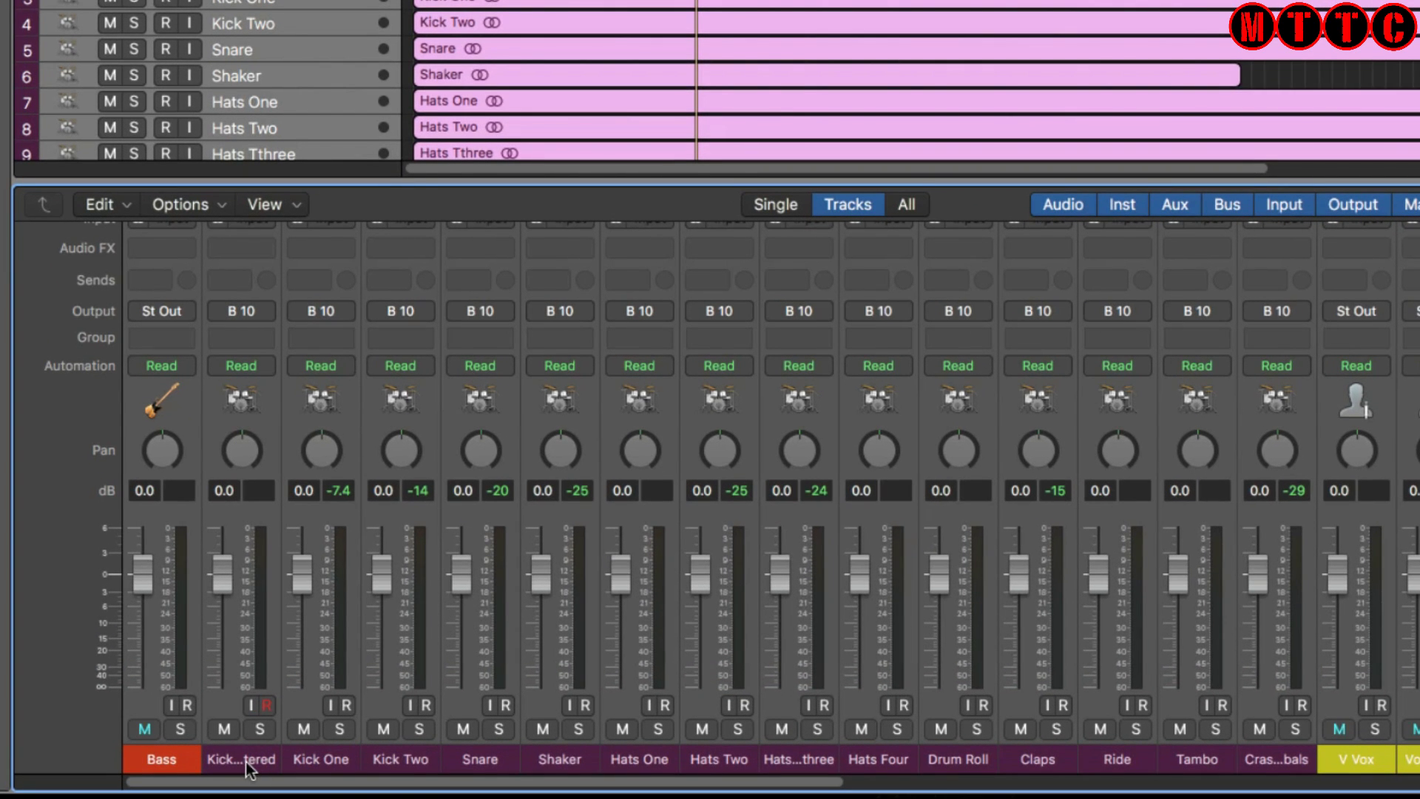
# - Assign the selected drum strips to new Group 1 and name it 'Drums'
pyautogui.moveTo(248, 765); pyautogui.dragTo(1259, 760)
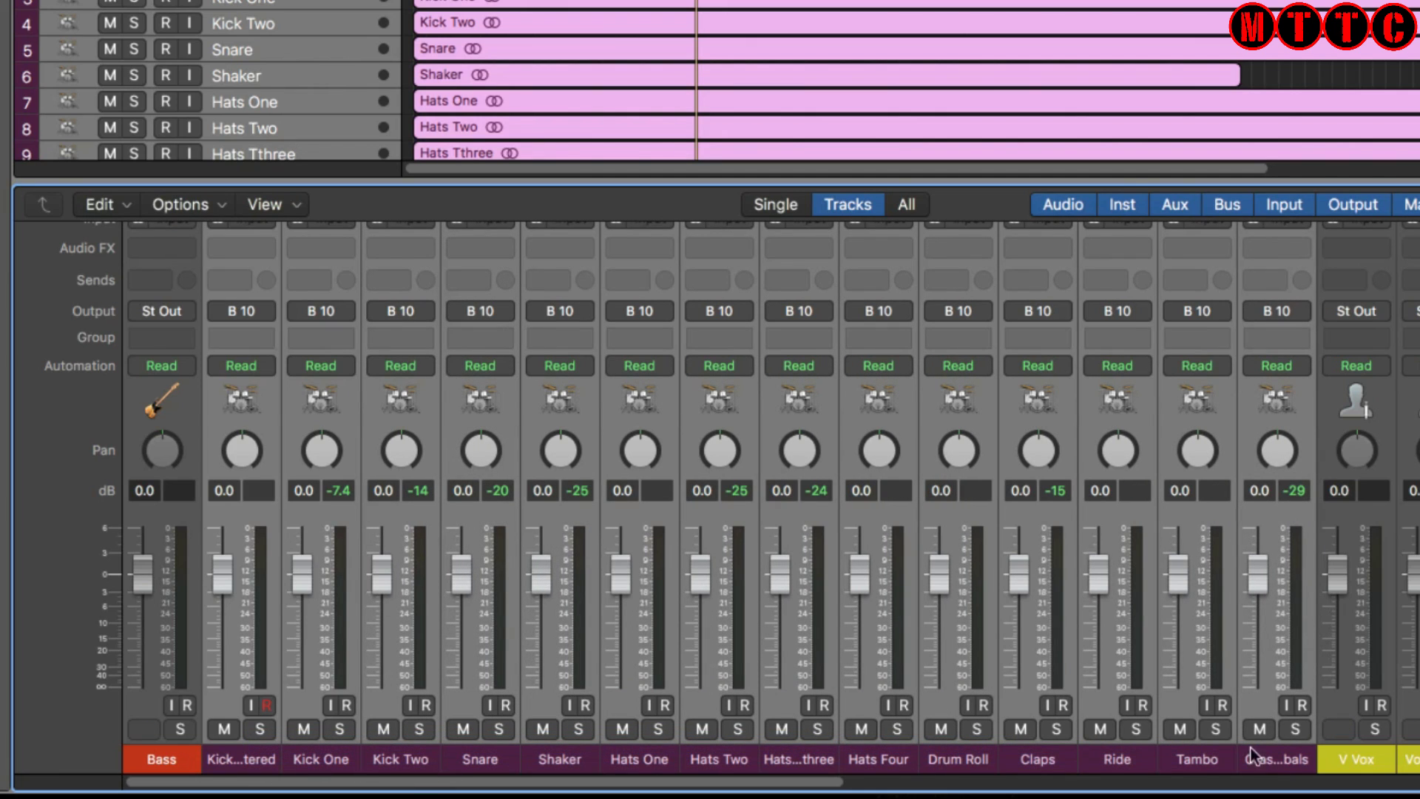
pyautogui.click(261, 343)
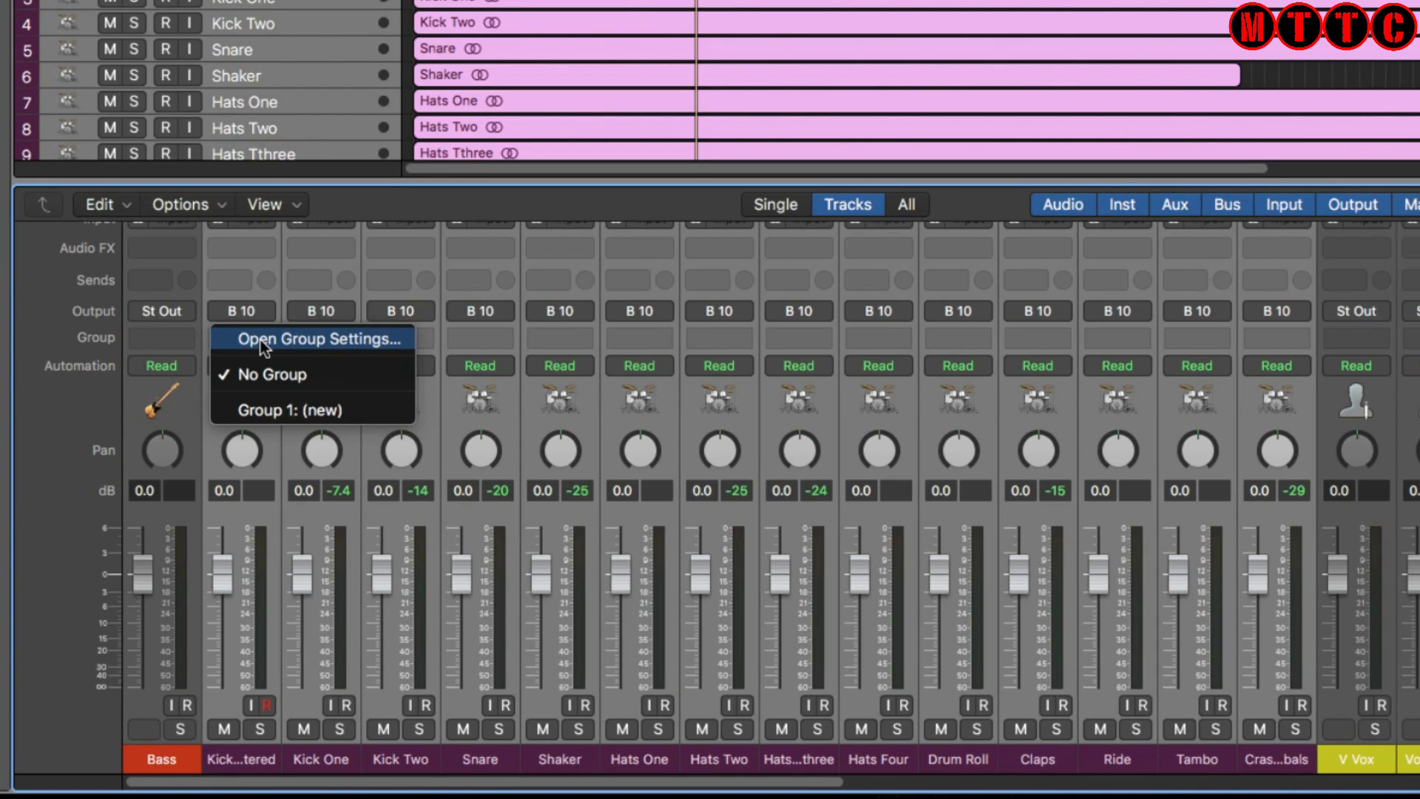
pyautogui.click(269, 412)
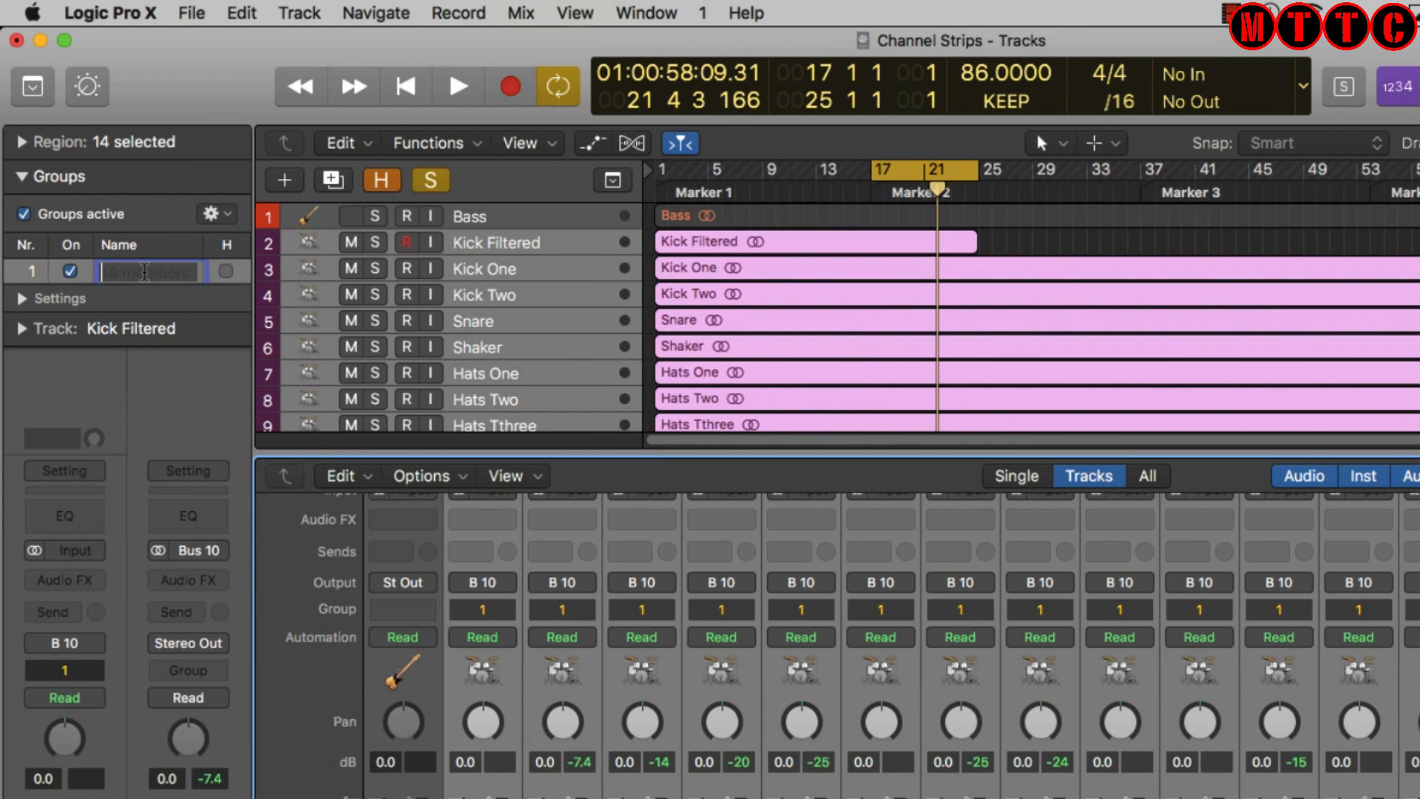
pyautogui.write('Drums')
pyautogui.press('Return')
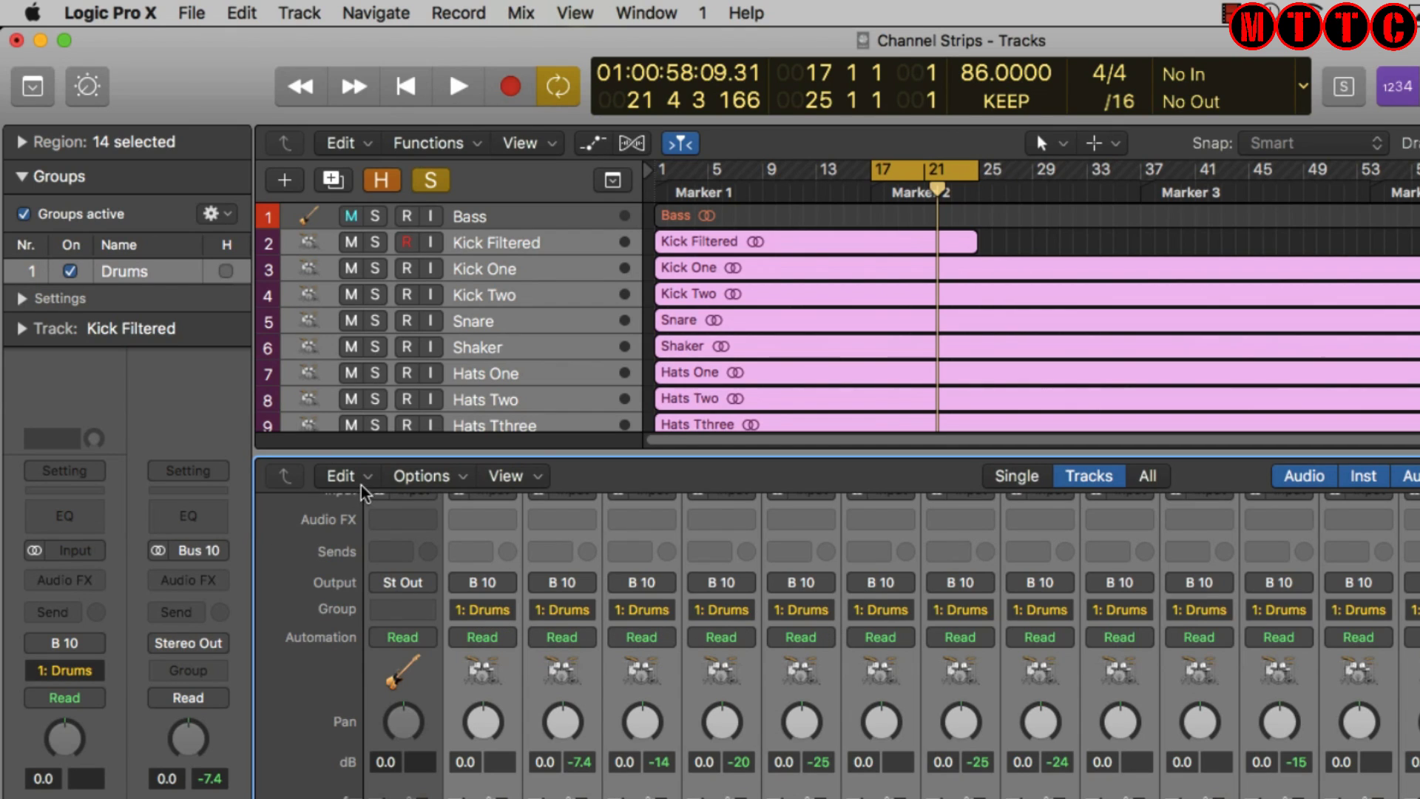
pyautogui.click(441, 481)
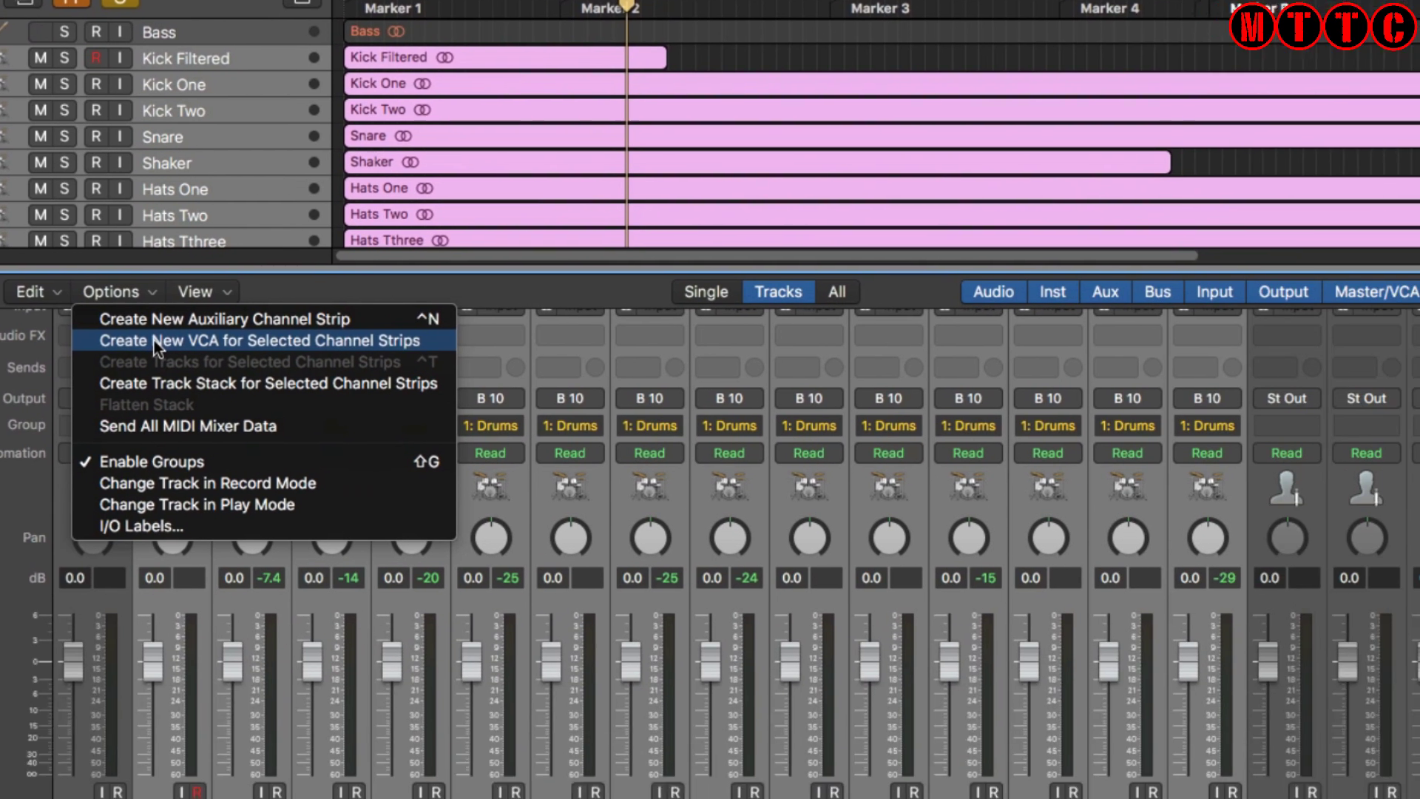
pyautogui.click(466, 526)
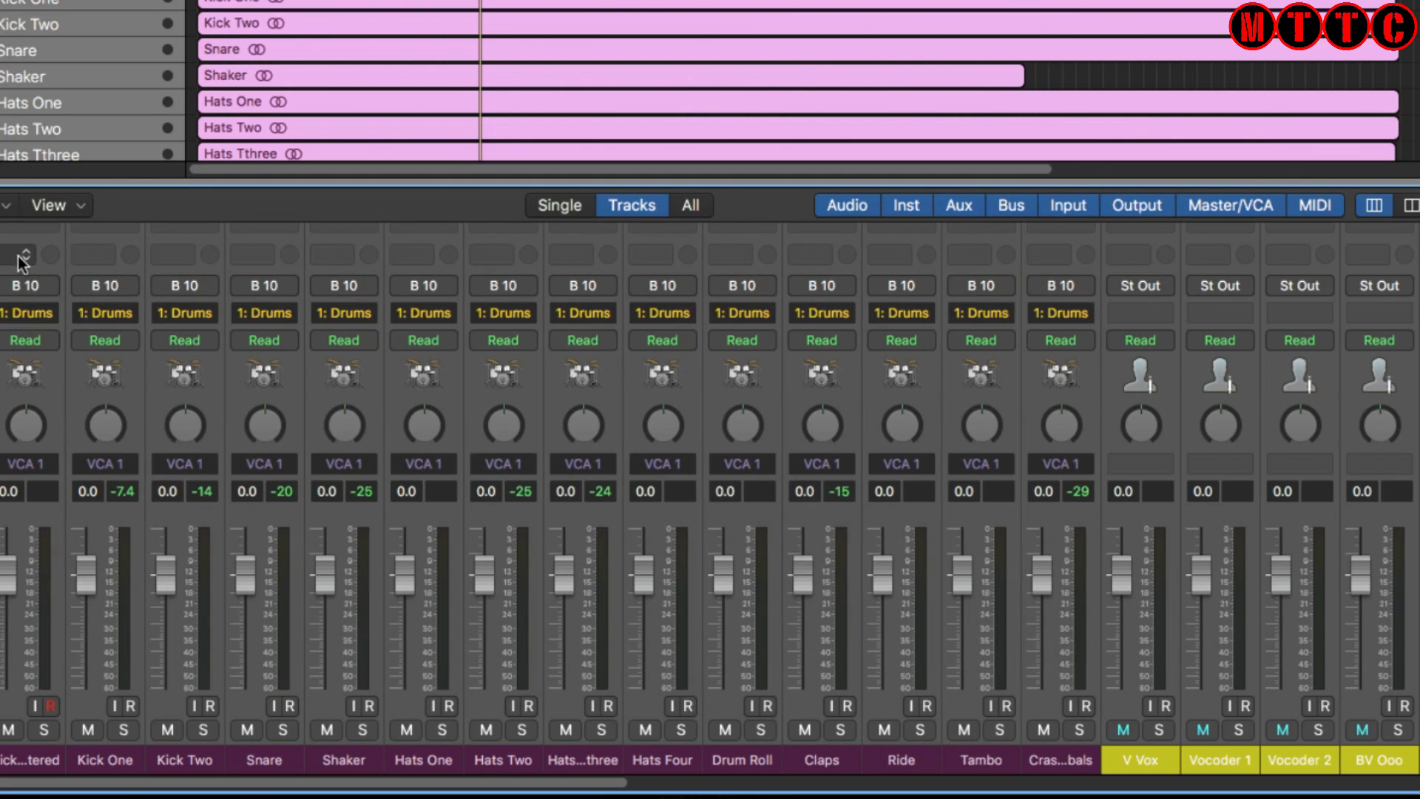
pyautogui.hscroll(10, 487, 664)
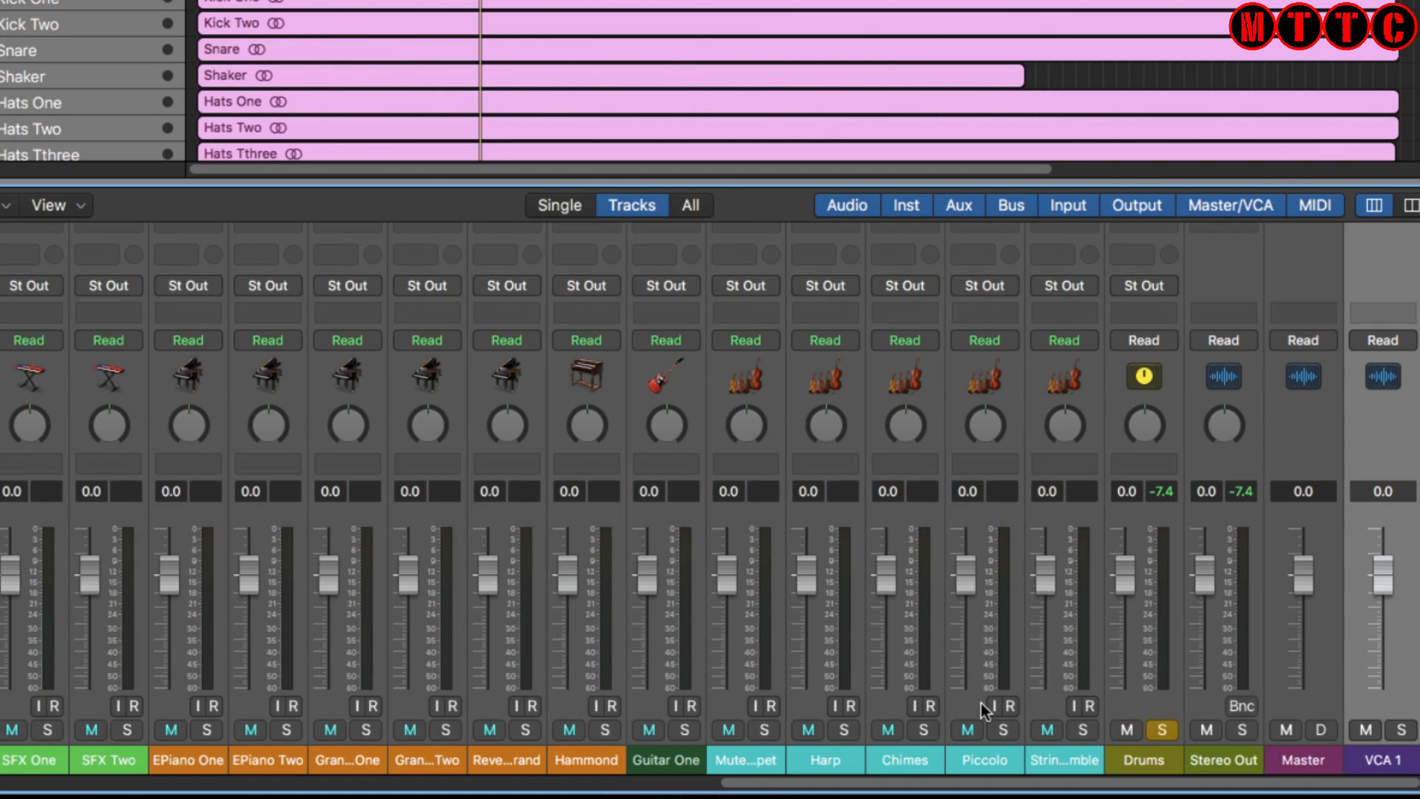
pyautogui.doubleClick(1384, 763)
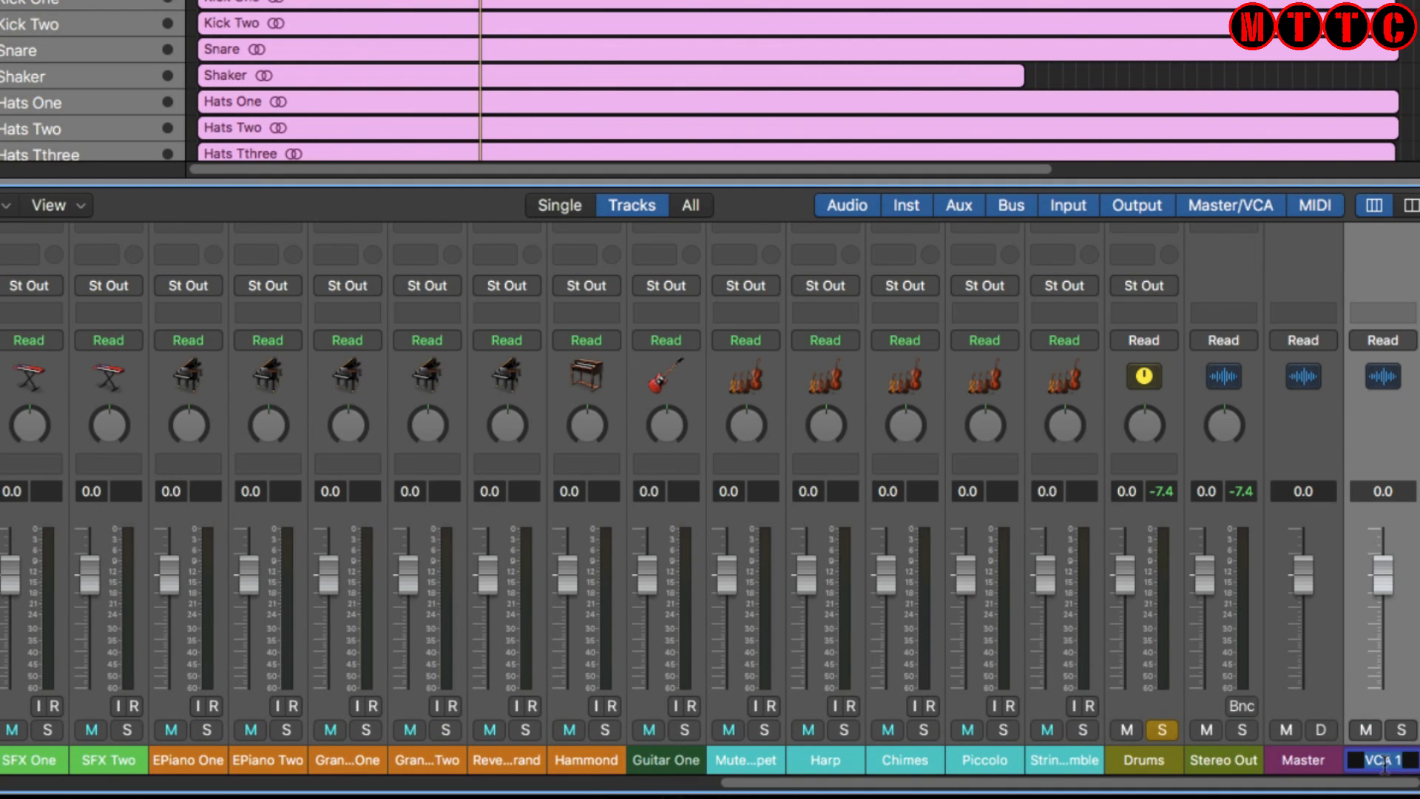
pyautogui.write('Dr')
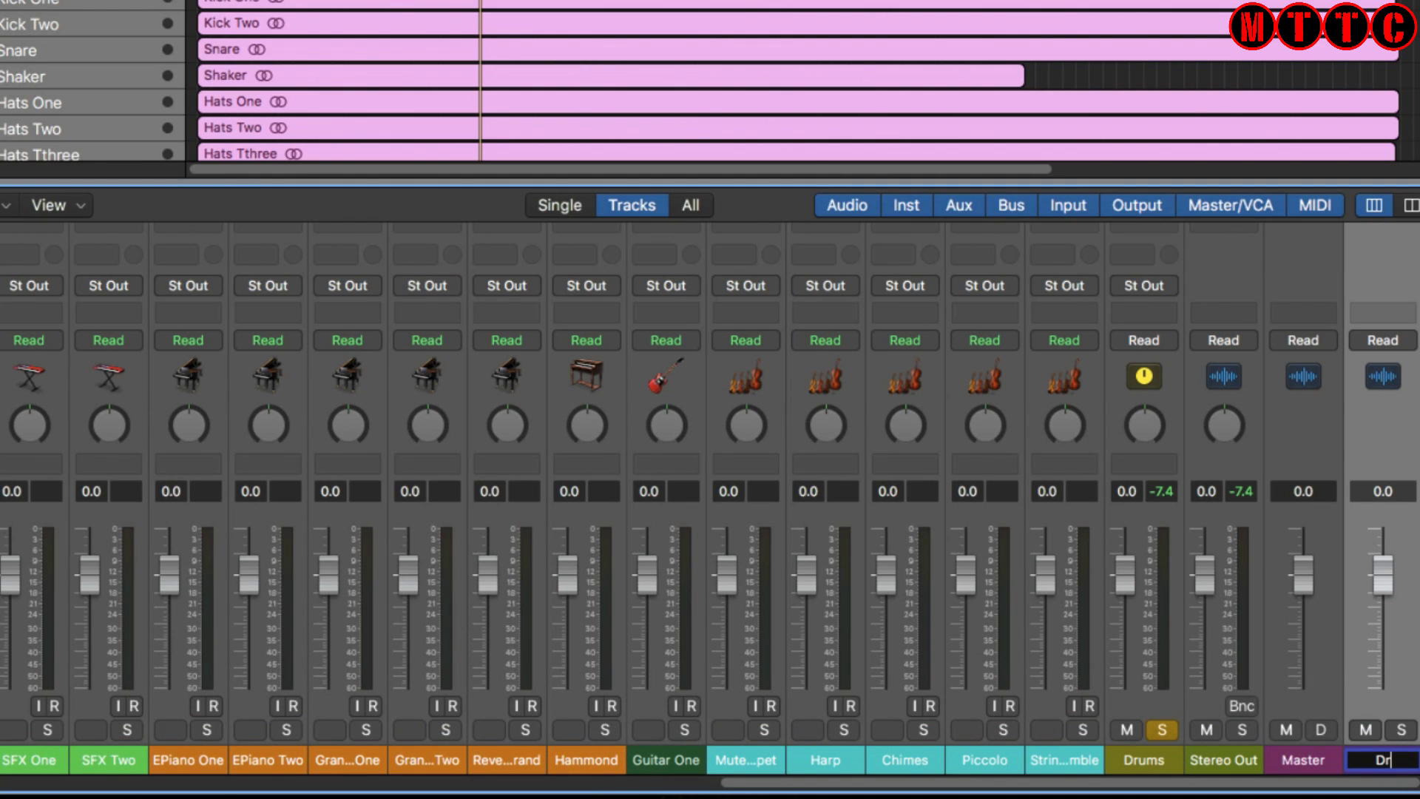
pyautogui.write('ums')
pyautogui.press('Return')
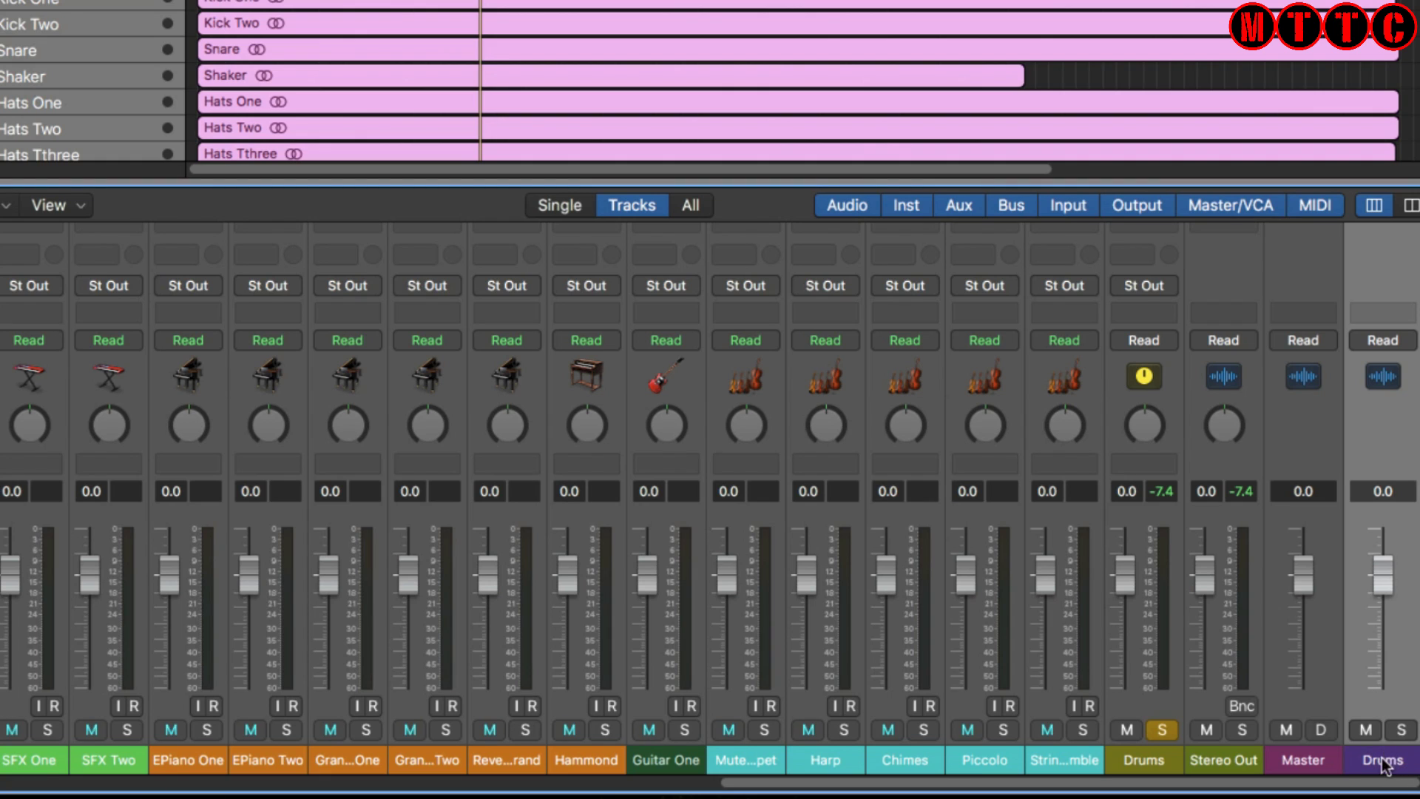
pyautogui.click(1352, 764)
pyautogui.click(1353, 764)
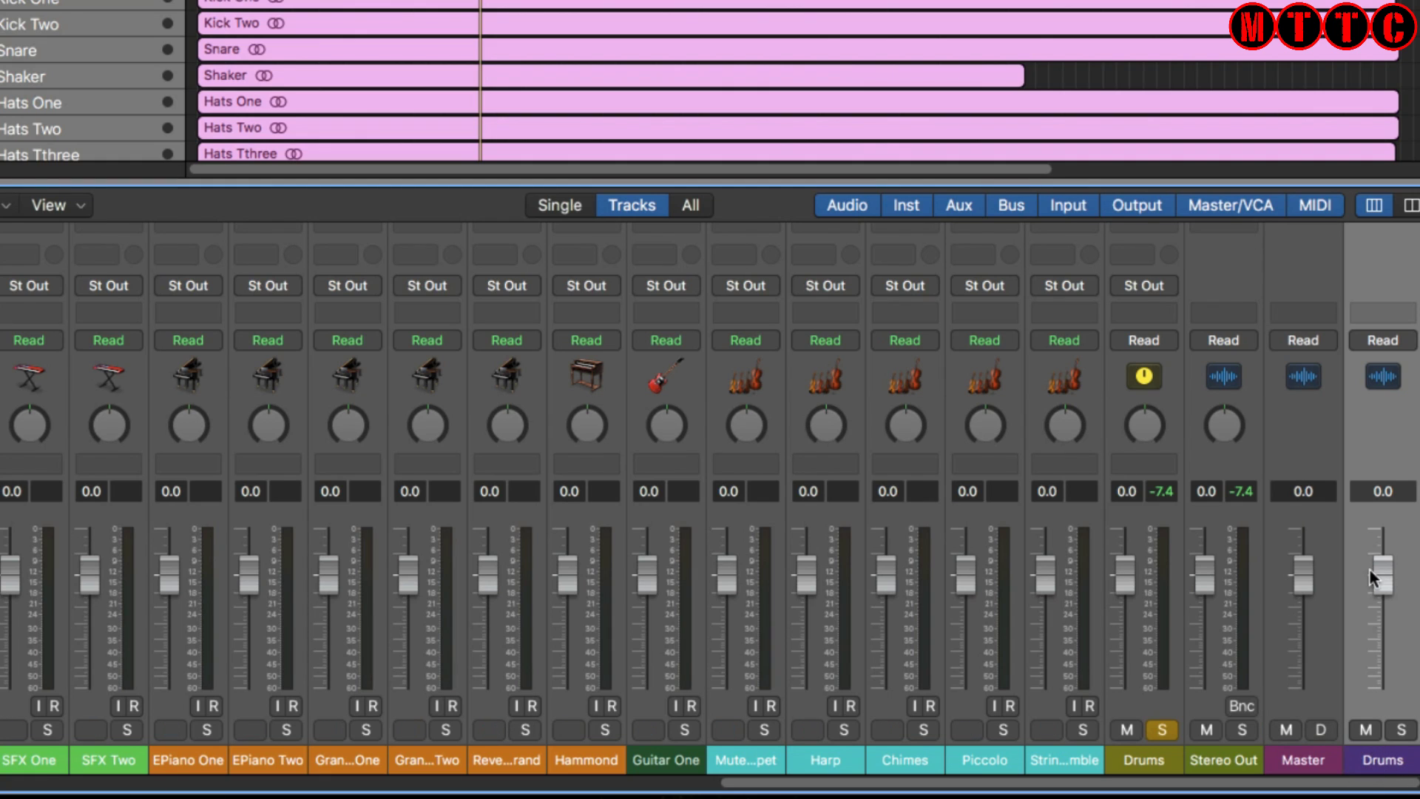
pyautogui.click(1311, 259)
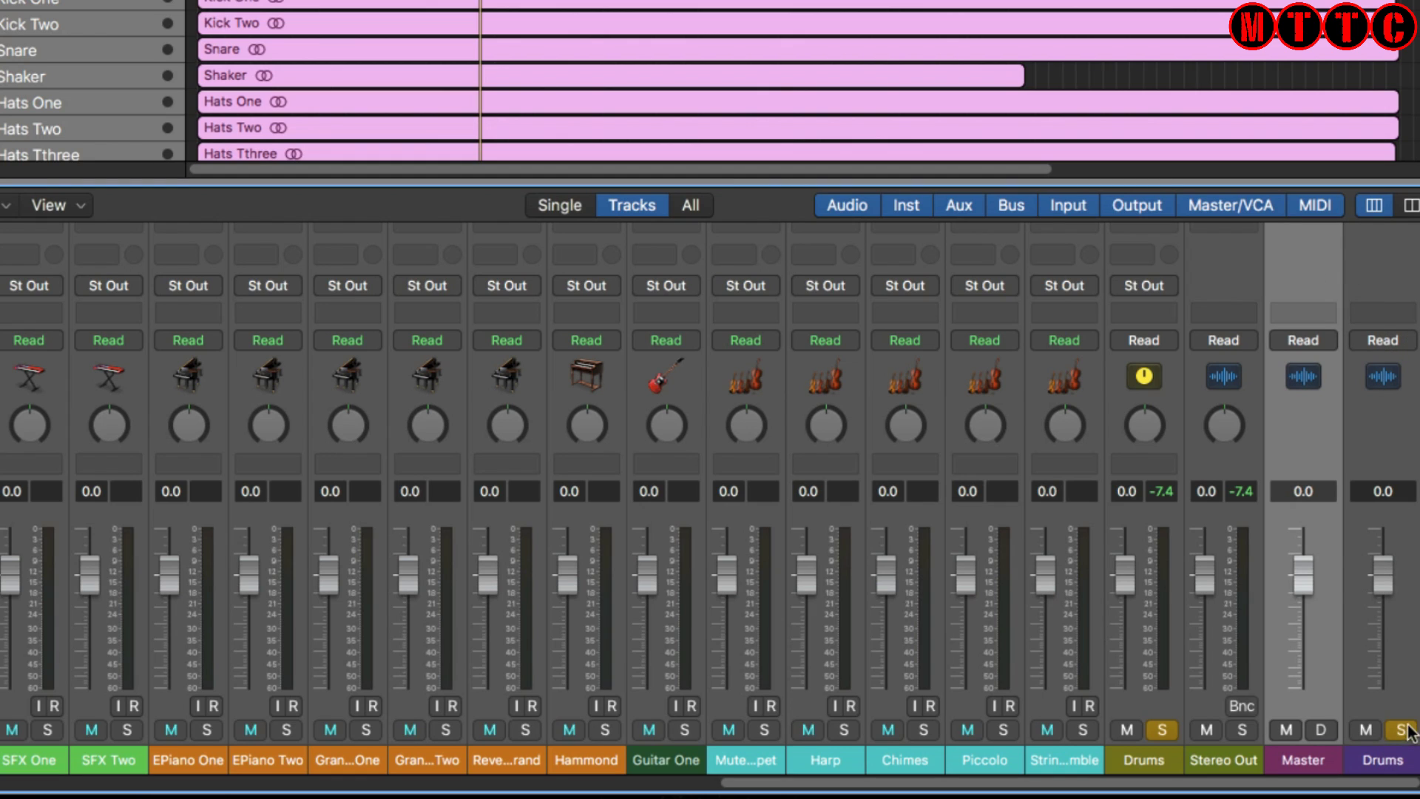
pyautogui.click(1384, 753)
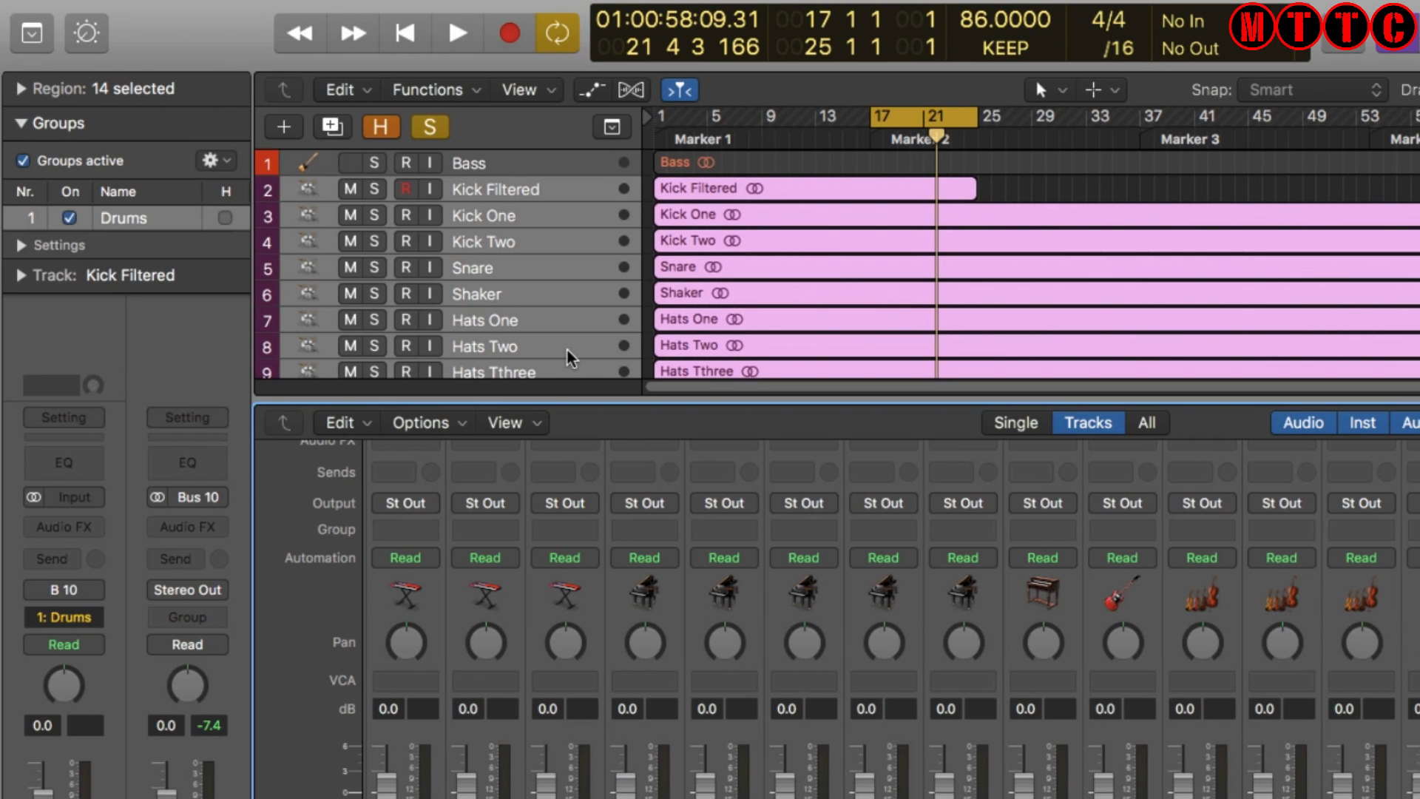
# - Toggle the Mixer off and on, select the Drums aux strip, and scroll to the drum channels
pyautogui.press('x')
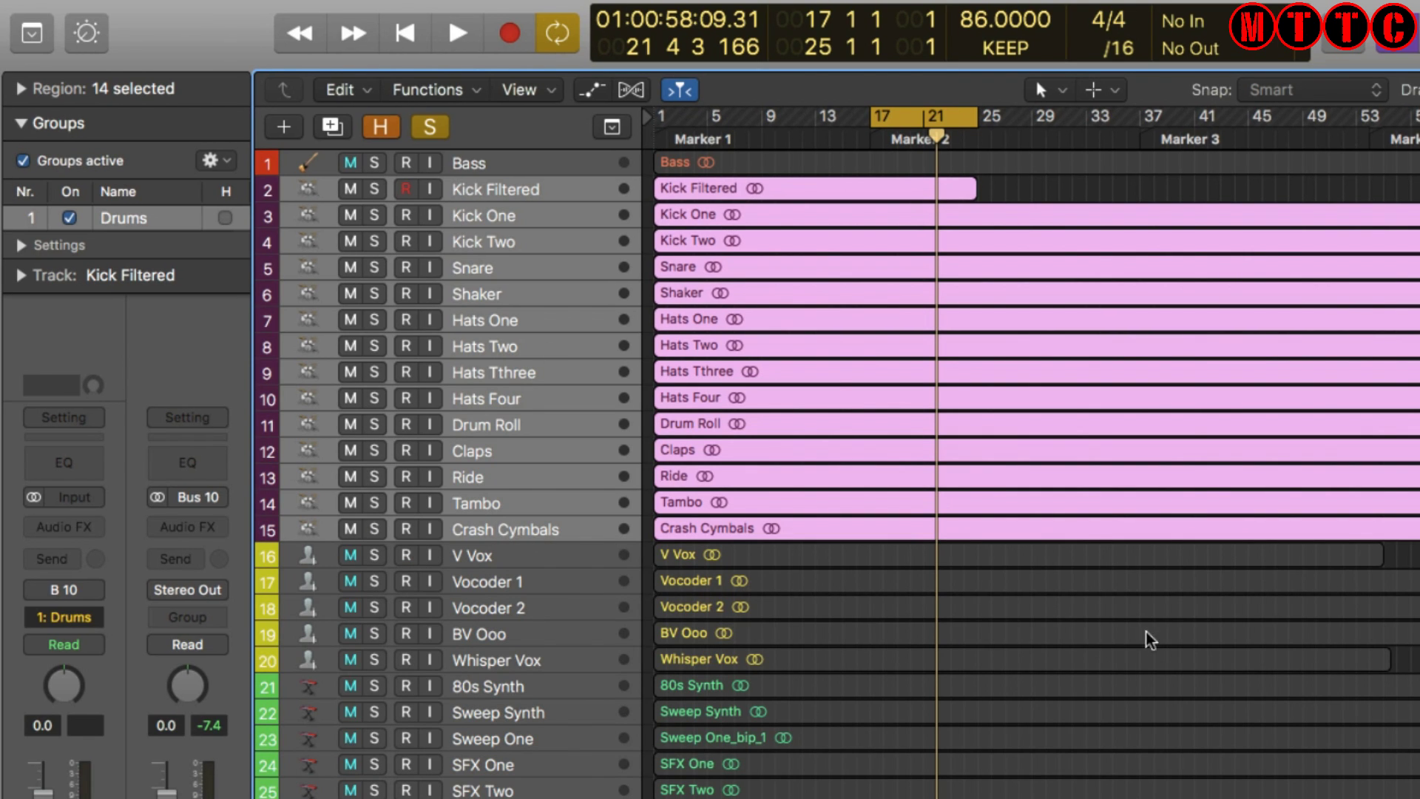
pyautogui.press('x')
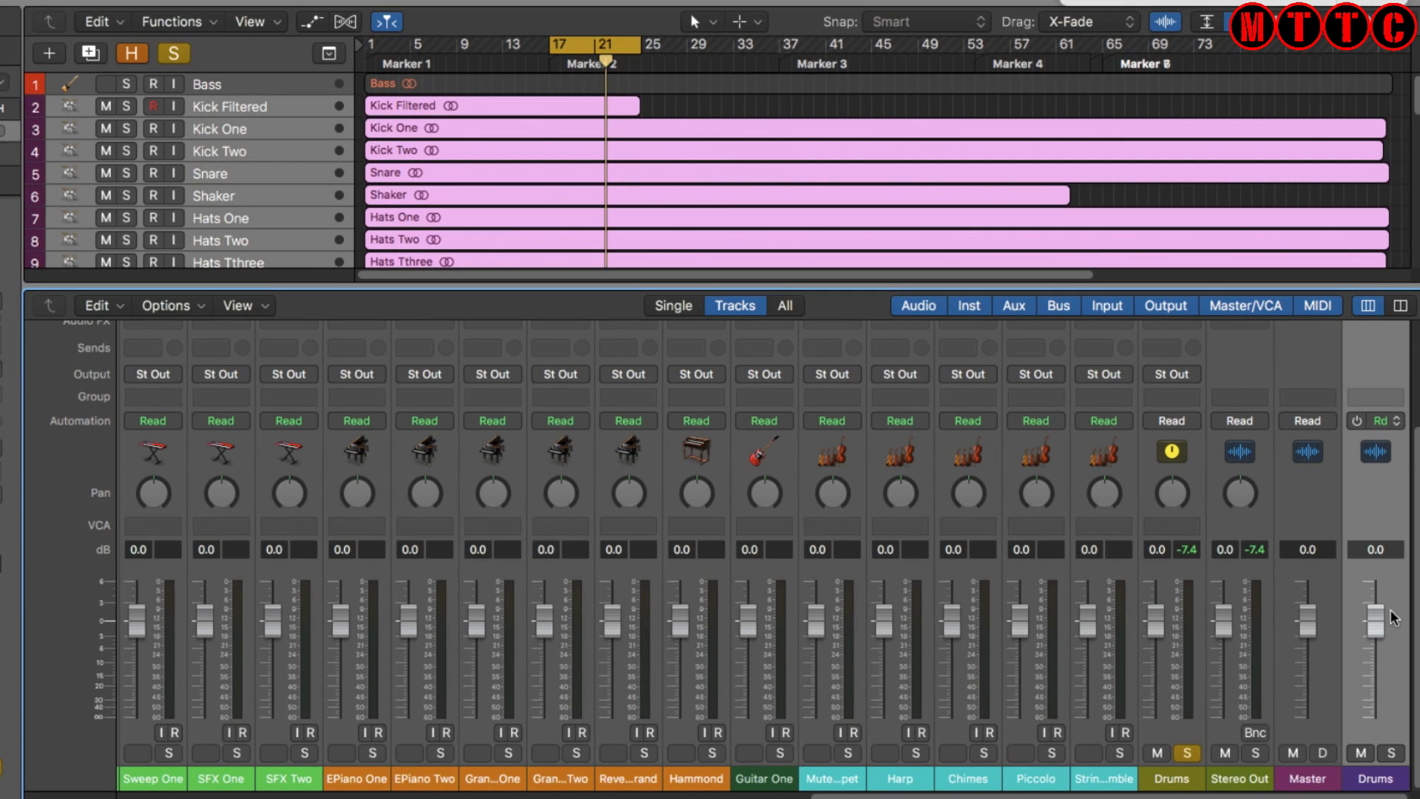
pyautogui.click(1389, 455)
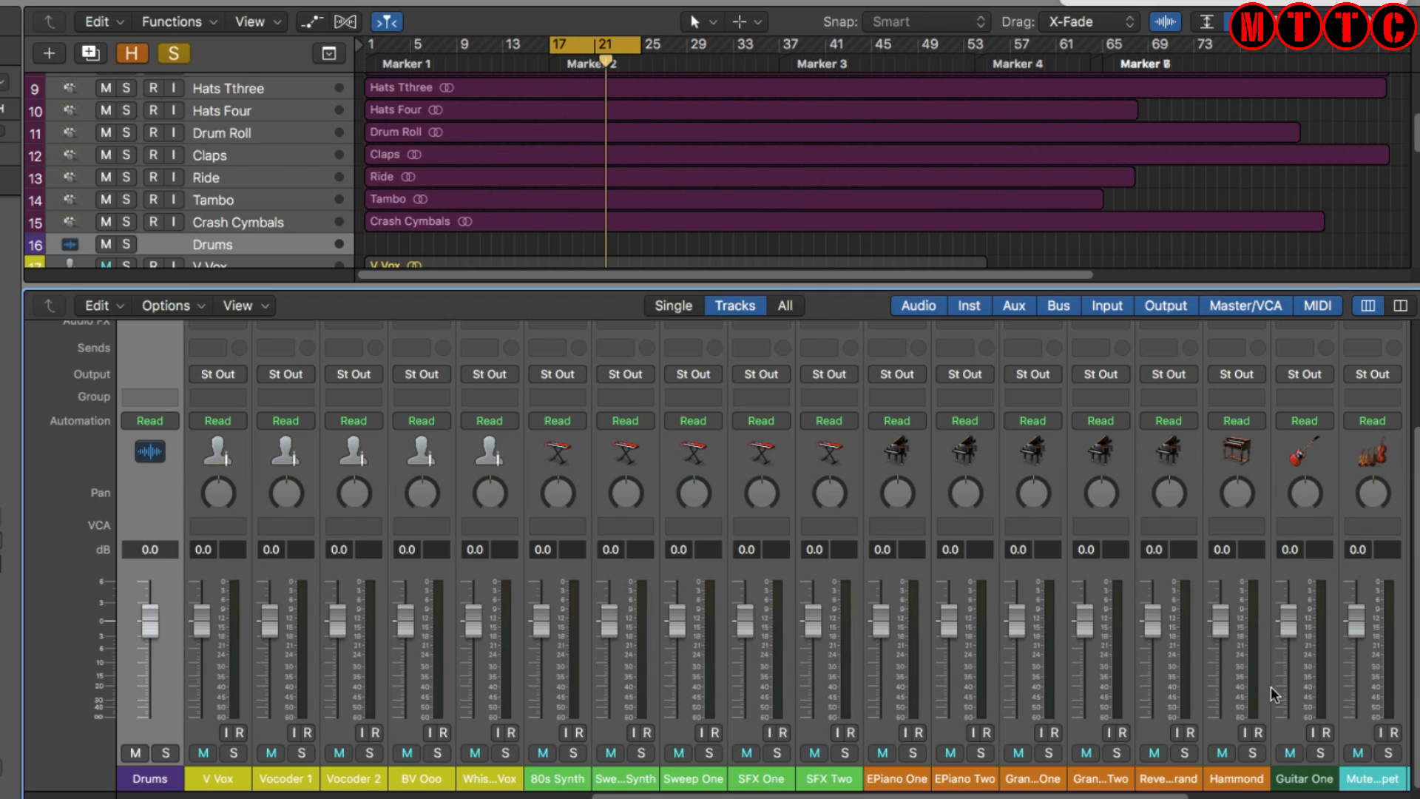
pyautogui.press('x')
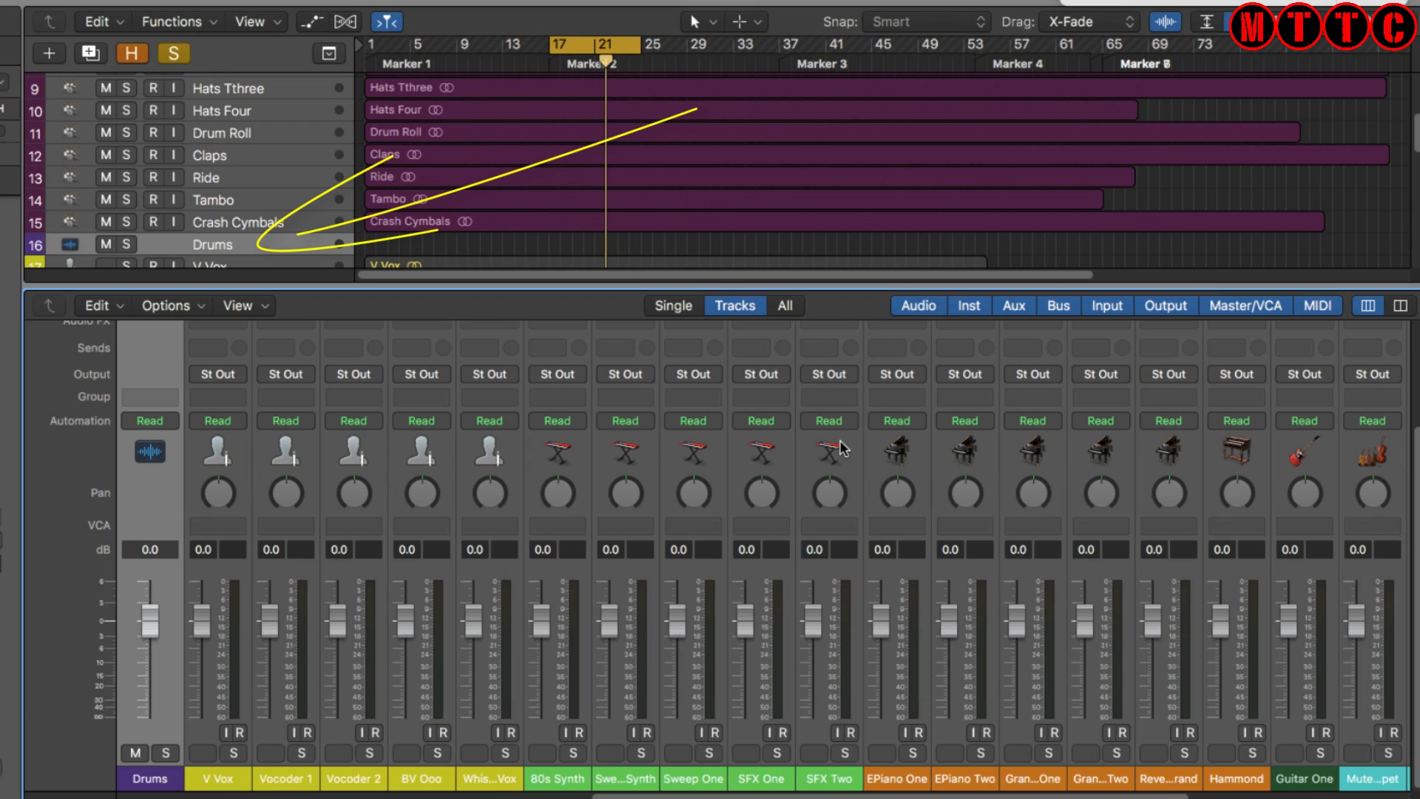
pyautogui.hscroll(5, 842, 447)
pyautogui.hscroll(-5, 1398, 788)
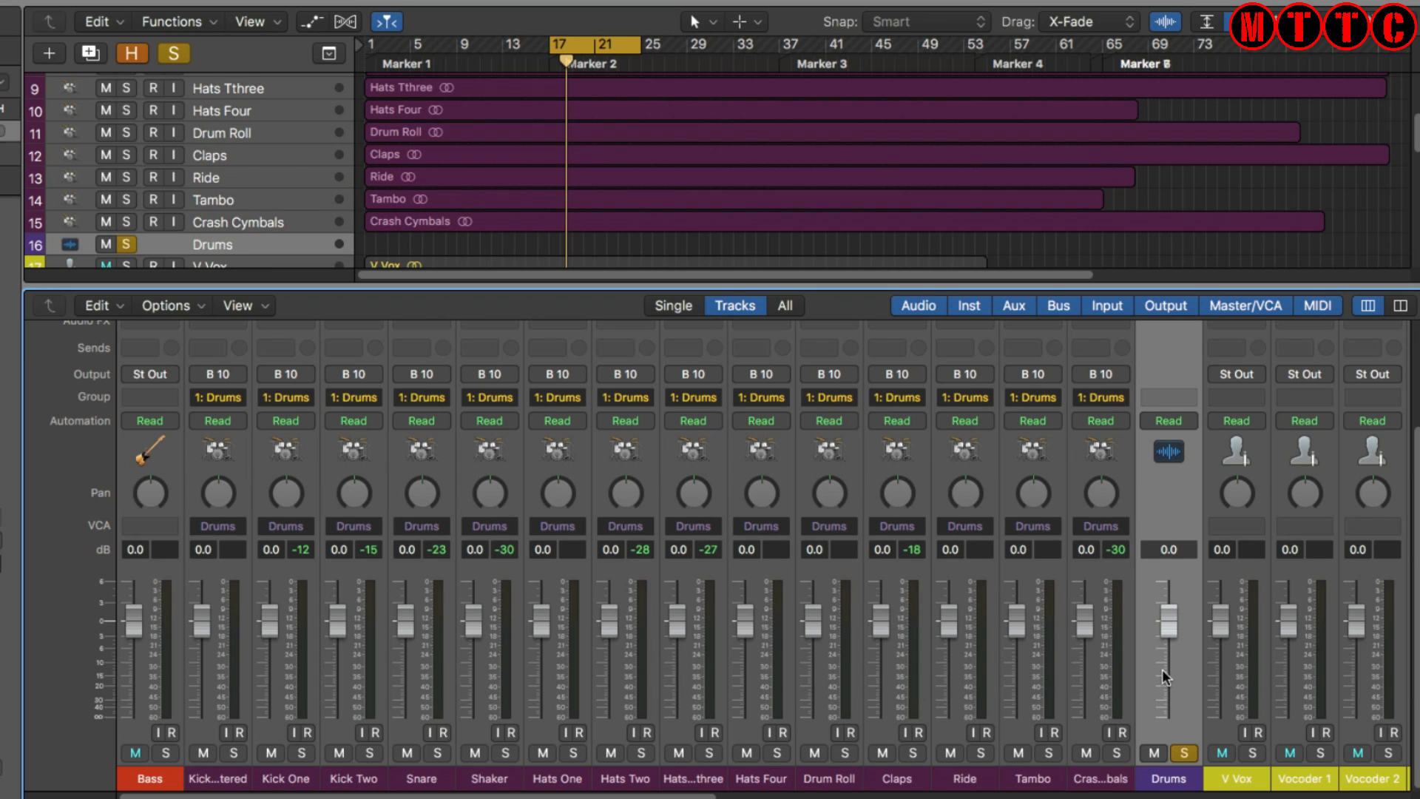
# - Add the Drums aux to Group 1: Drums and lower the grouped faders together
pyautogui.click(1173, 399)
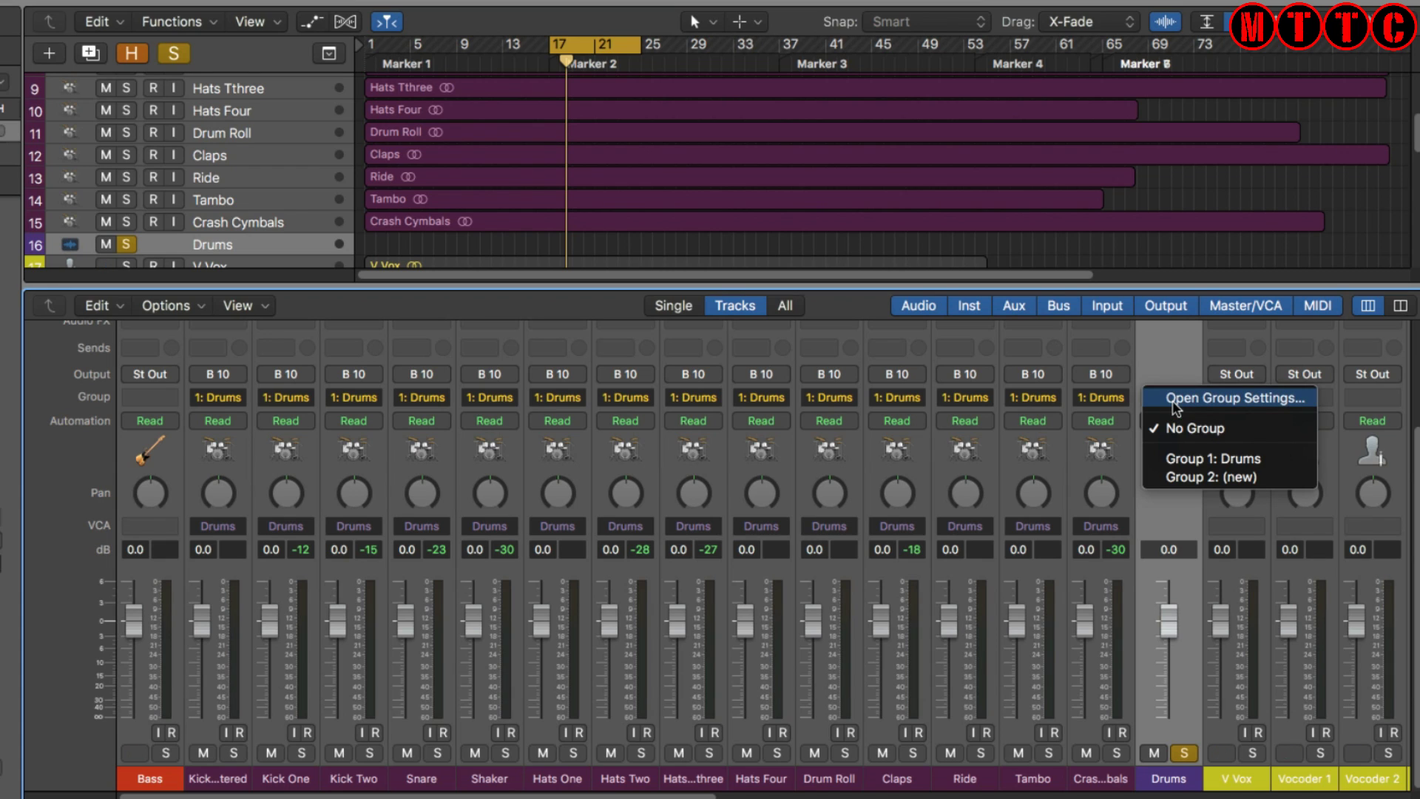
pyautogui.click(1180, 459)
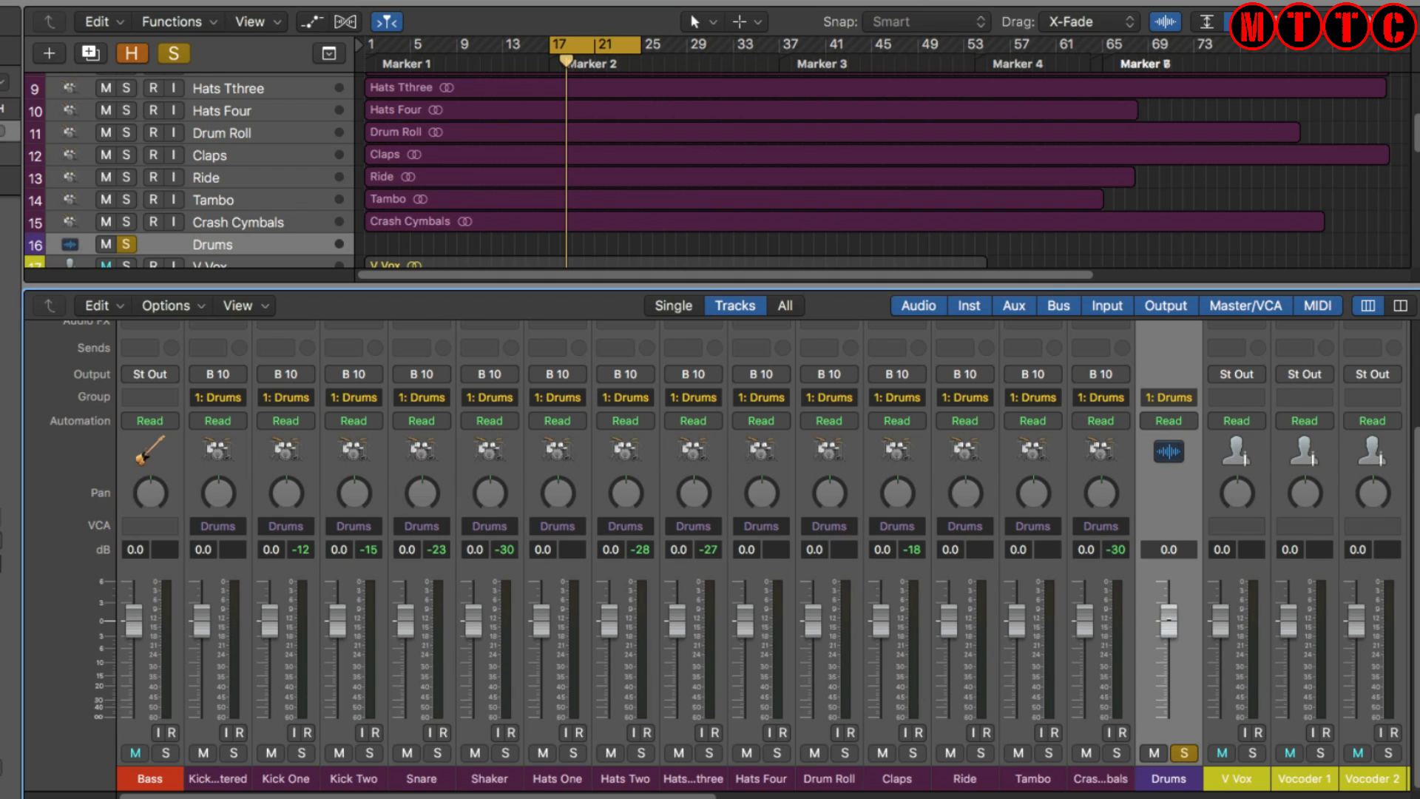
pyautogui.moveTo(1168, 616)
pyautogui.mouseDown()
pyautogui.moveTo(1169, 676)
pyautogui.moveTo(1168, 633)
pyautogui.mouseUp()
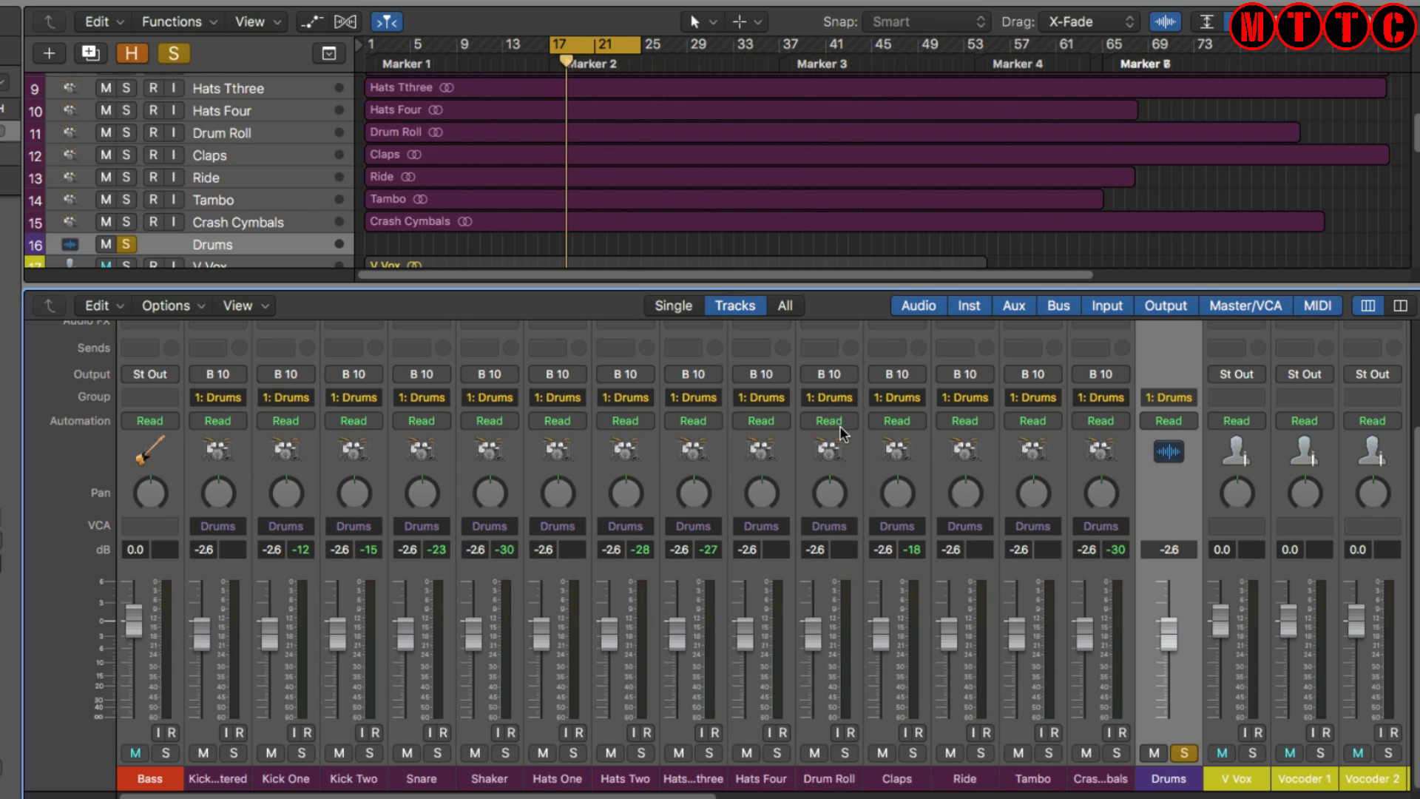
# - Set Hats Four and Snare to No Group and raise Snare to 6.0 dB
pyautogui.click(771, 400)
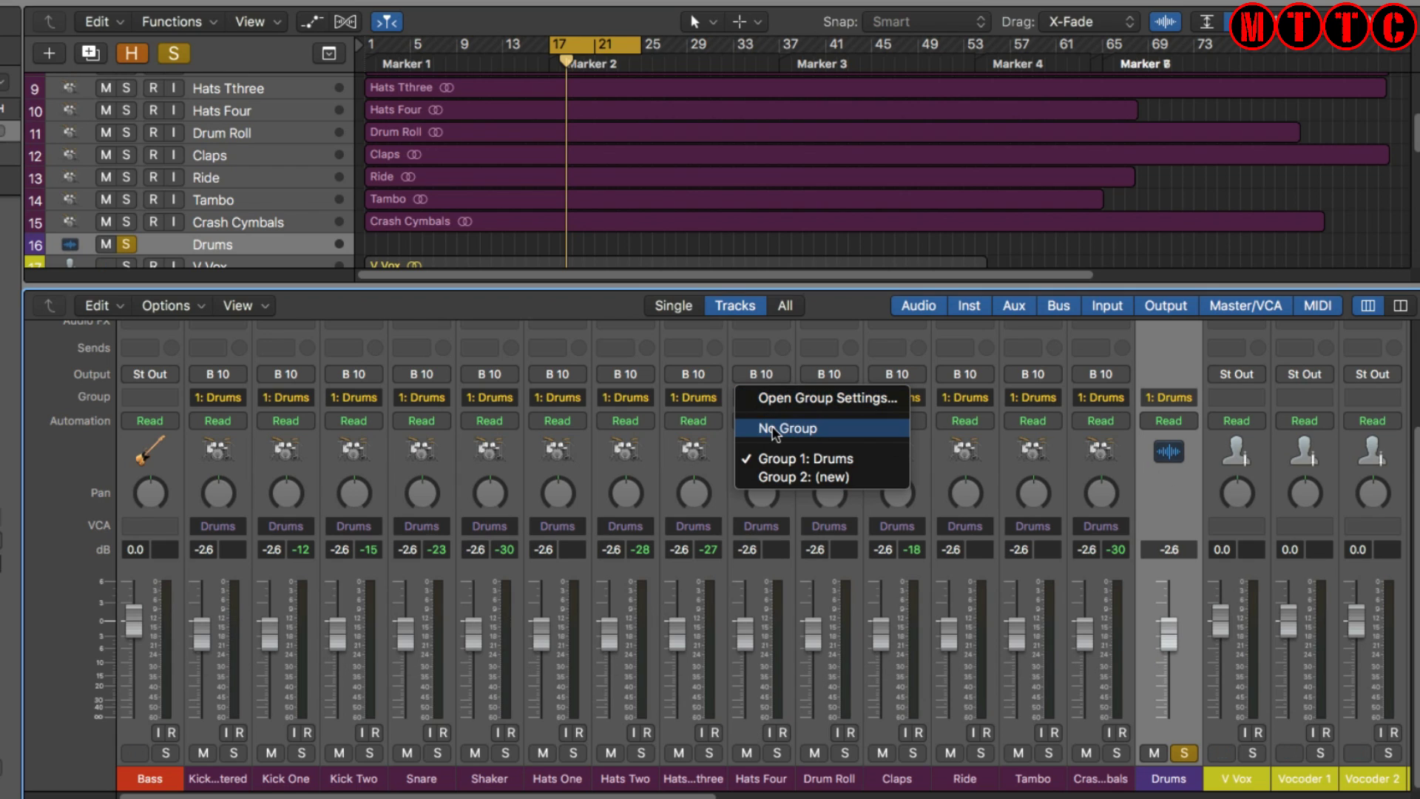
pyautogui.click(774, 429)
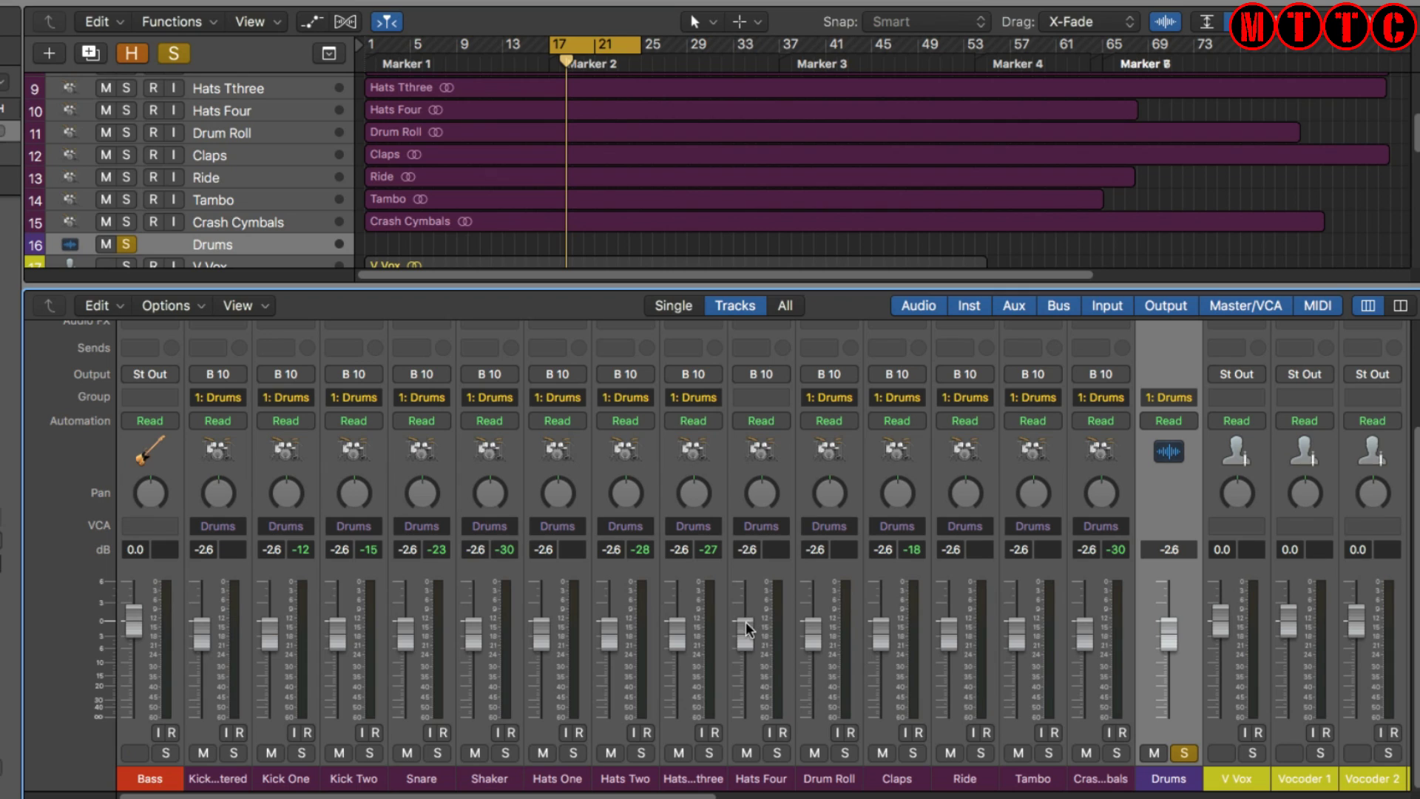
pyautogui.click(415, 400)
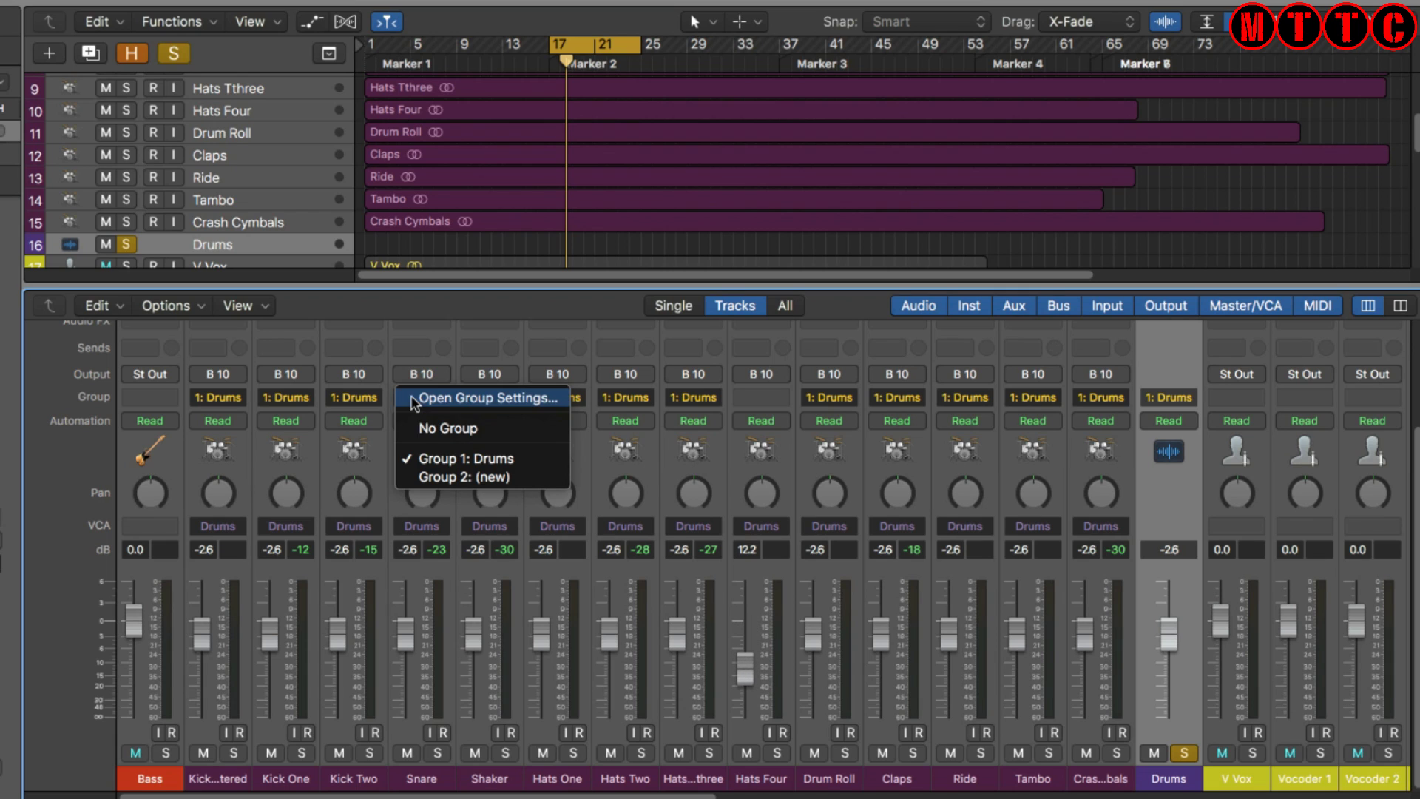
pyautogui.click(408, 584)
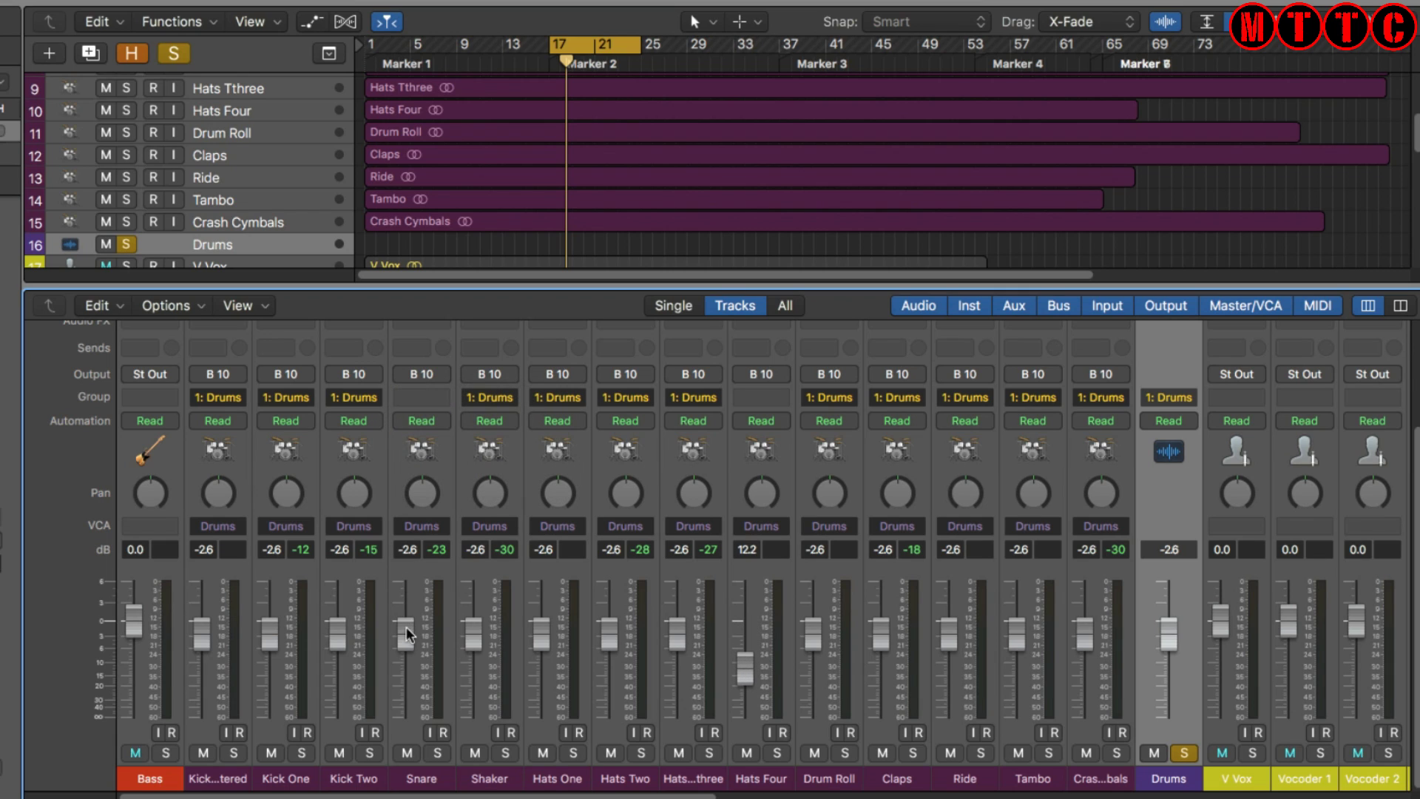
pyautogui.moveTo(407, 627); pyautogui.dragTo(411, 514)
# - Ungroup Kick One and Ride, dropping Kick One to -25.0 dB and Ride to -11.6 dB
pyautogui.click(286, 397)
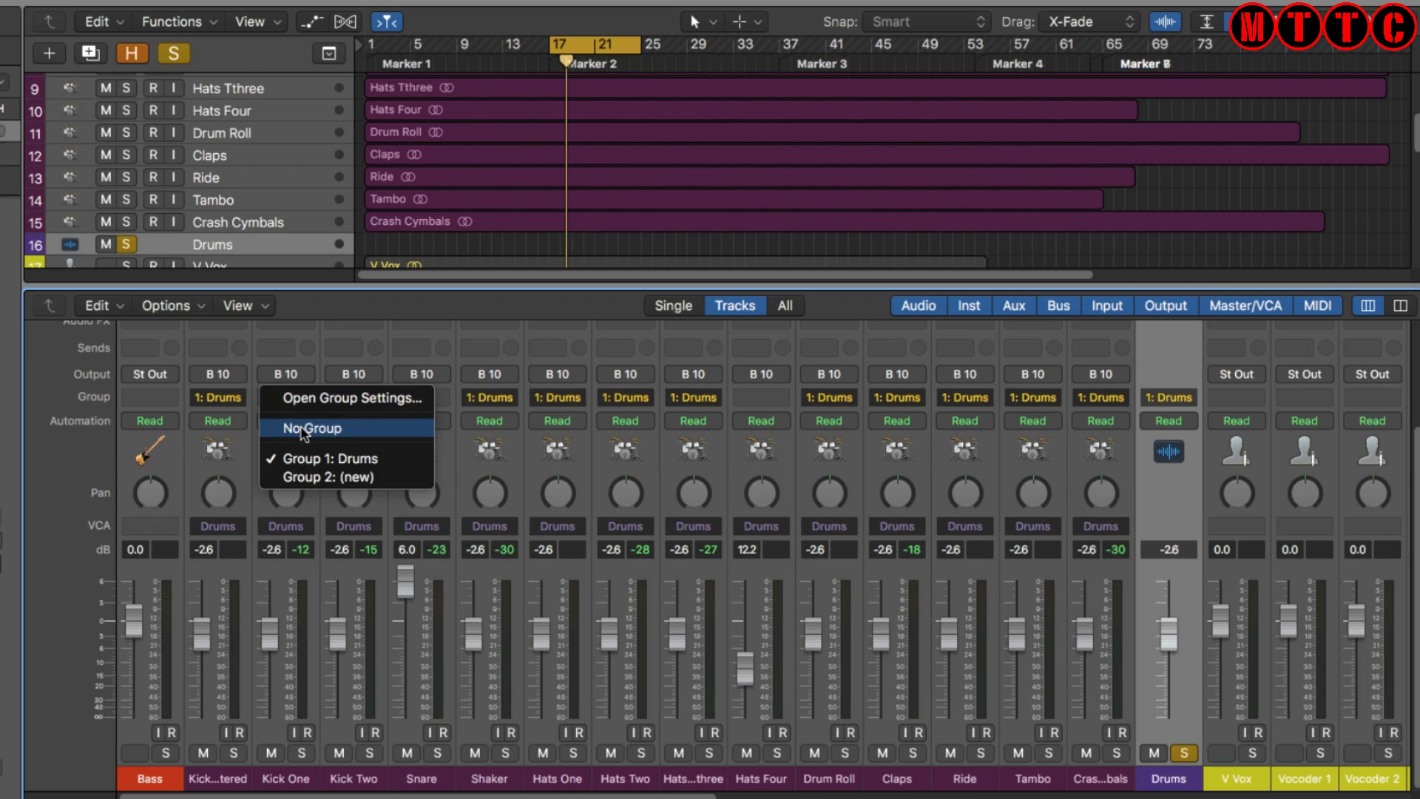
pyautogui.click(299, 429)
pyautogui.moveTo(278, 628); pyautogui.dragTo(264, 741)
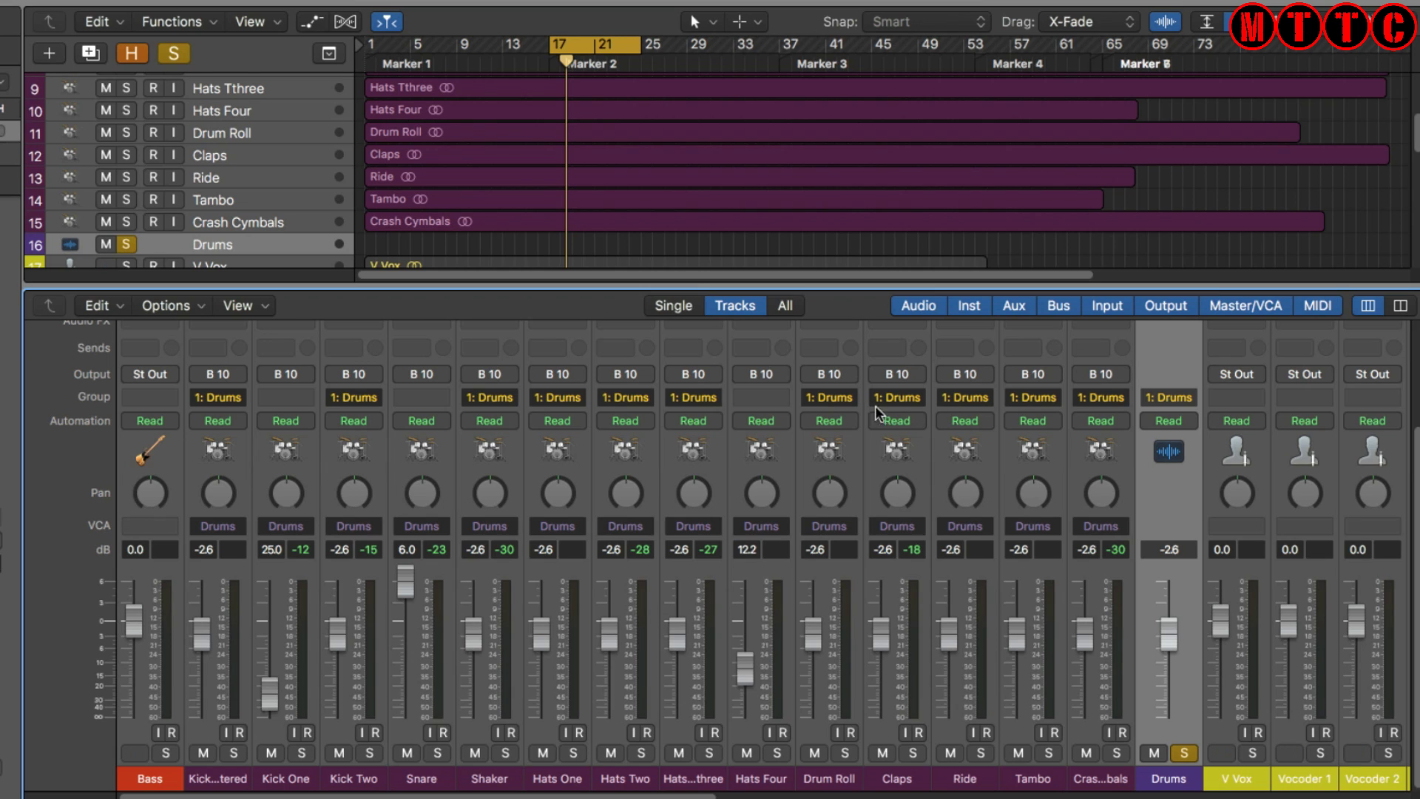
pyautogui.click(951, 402)
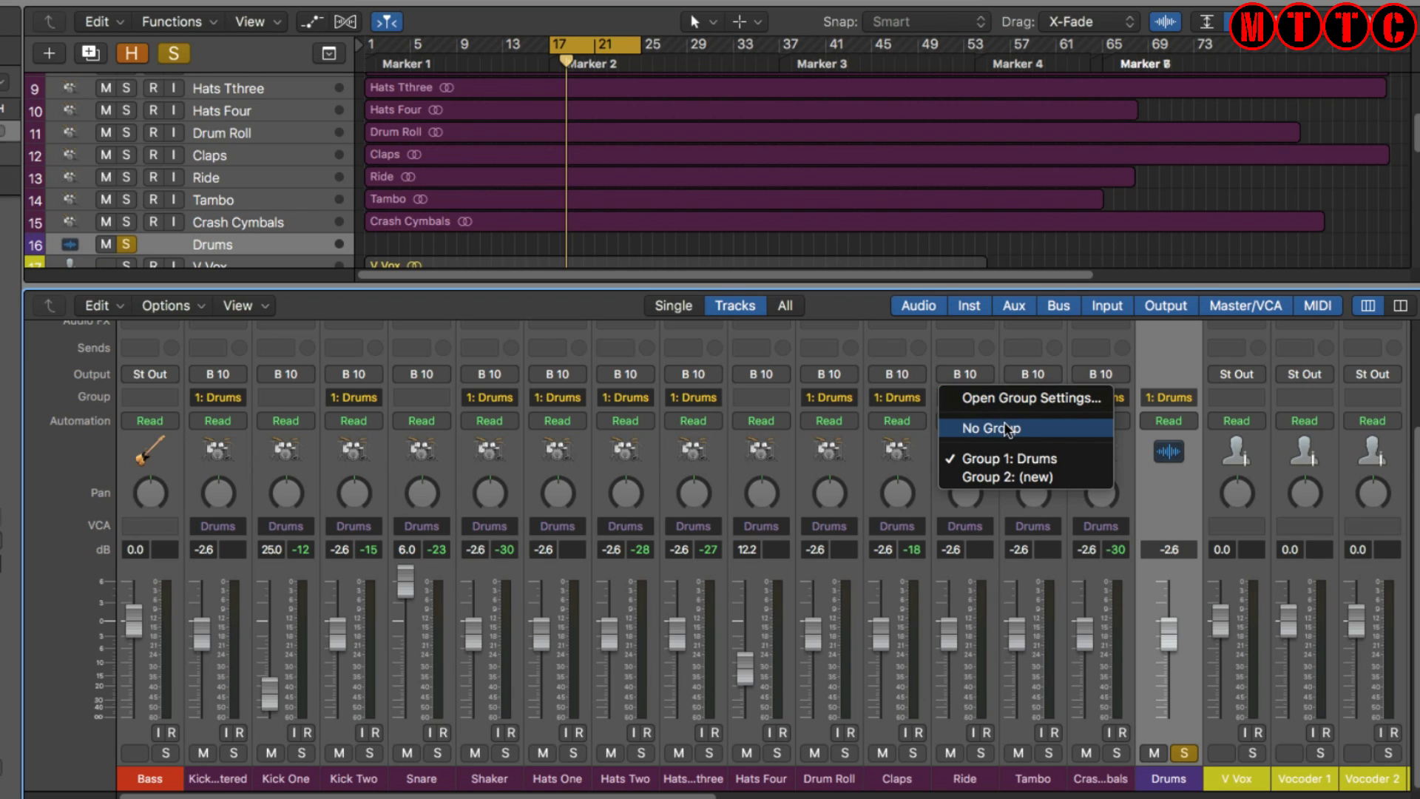
pyautogui.click(971, 561)
pyautogui.moveTo(945, 631); pyautogui.dragTo(948, 668)
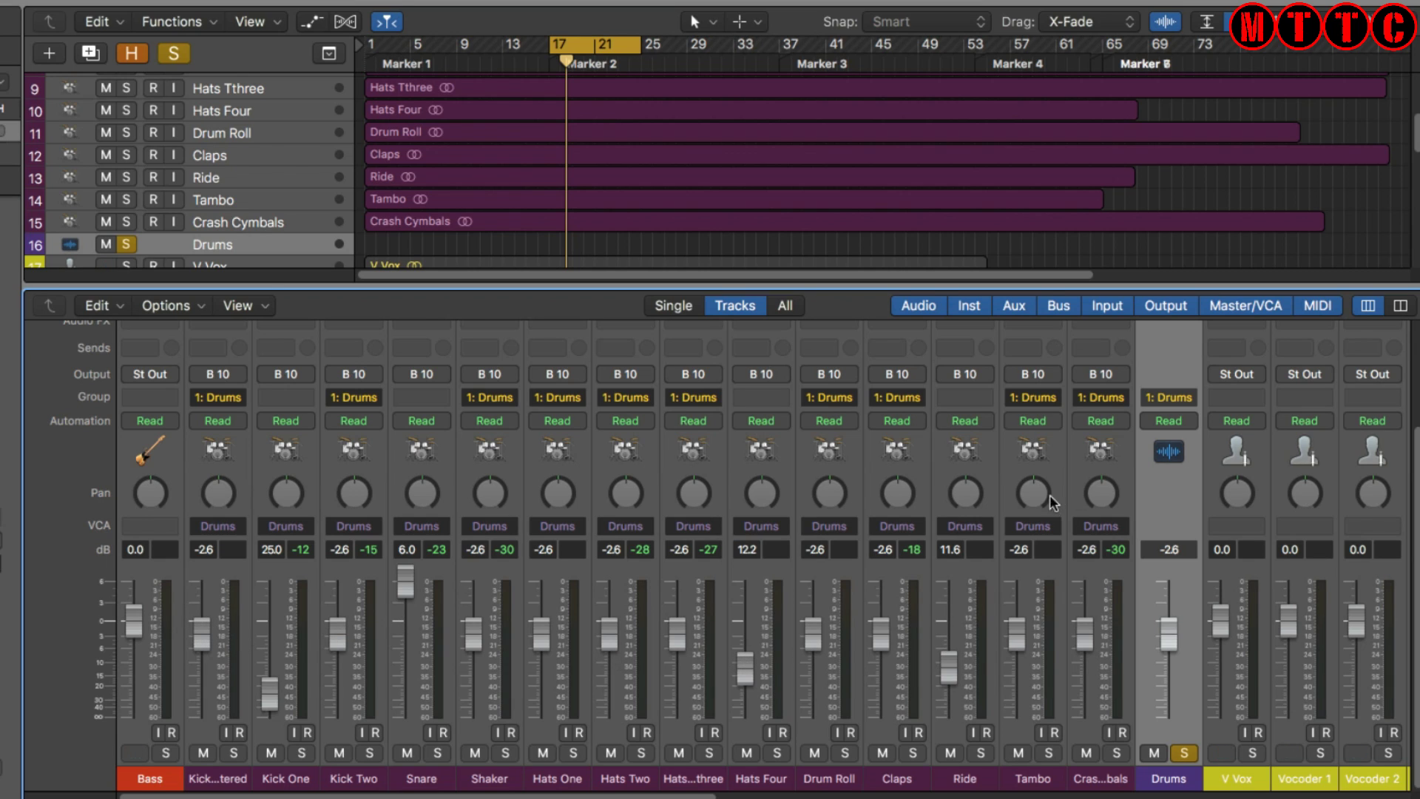
# - Put Ride and Hats Four back in Group 1: Drums
pyautogui.click(971, 405)
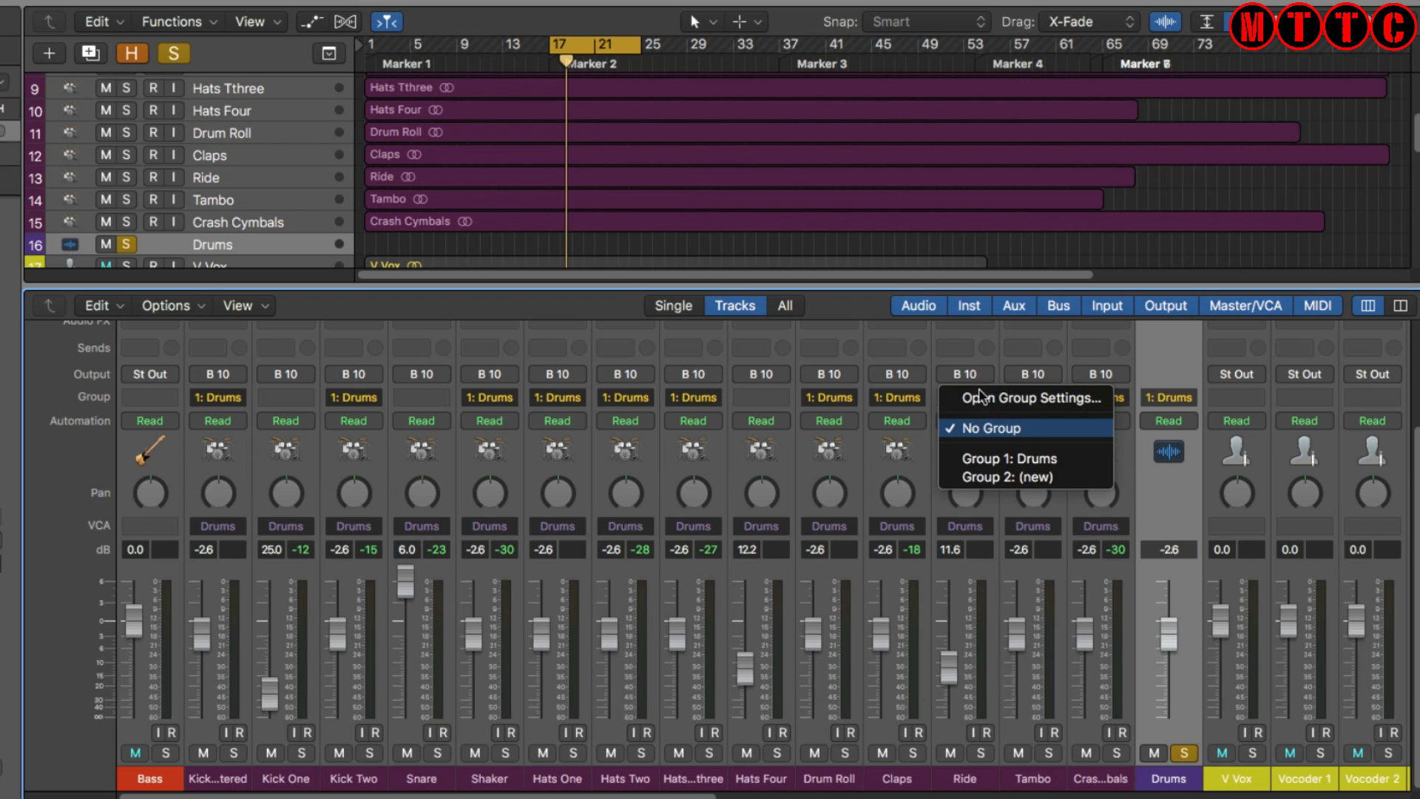
pyautogui.click(980, 459)
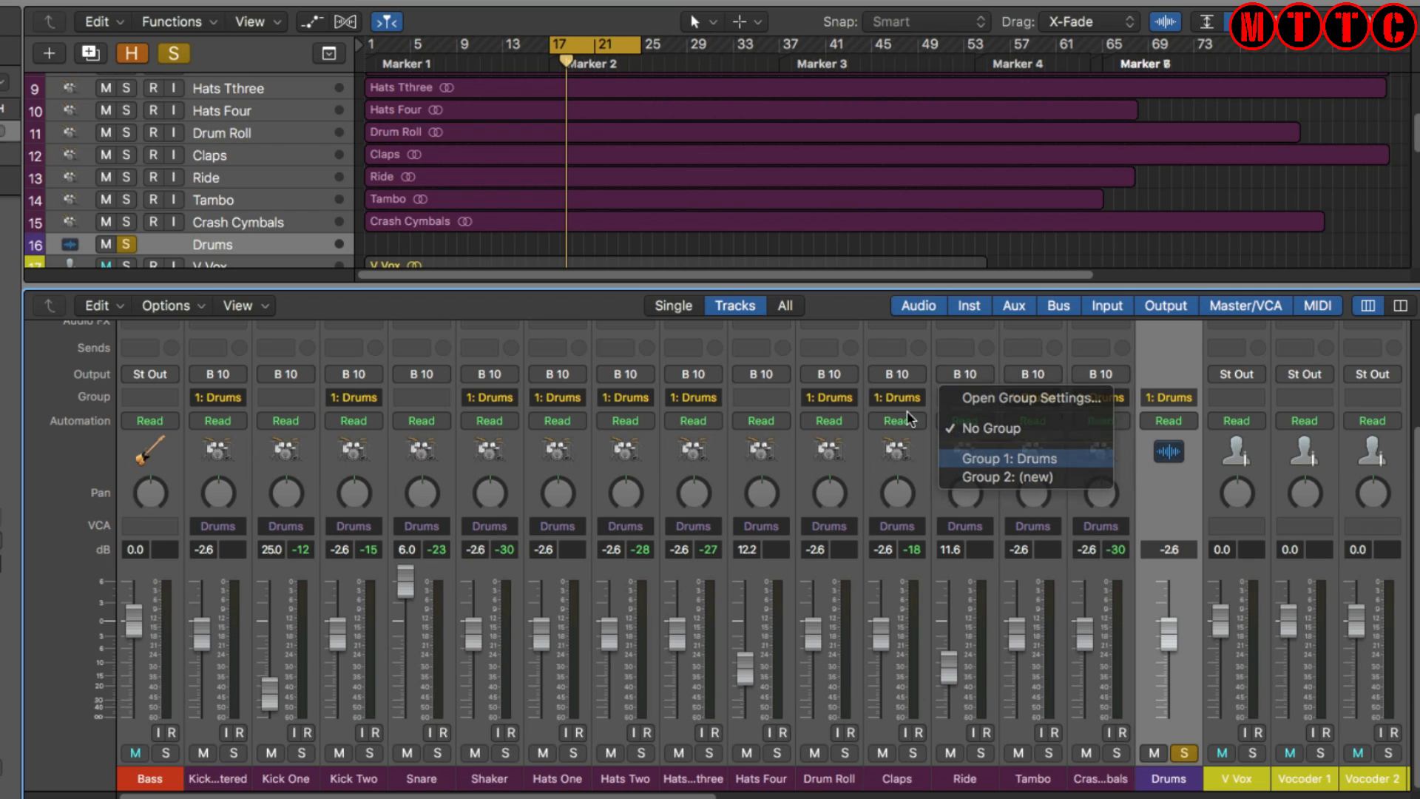
pyautogui.click(761, 397)
pyautogui.click(778, 460)
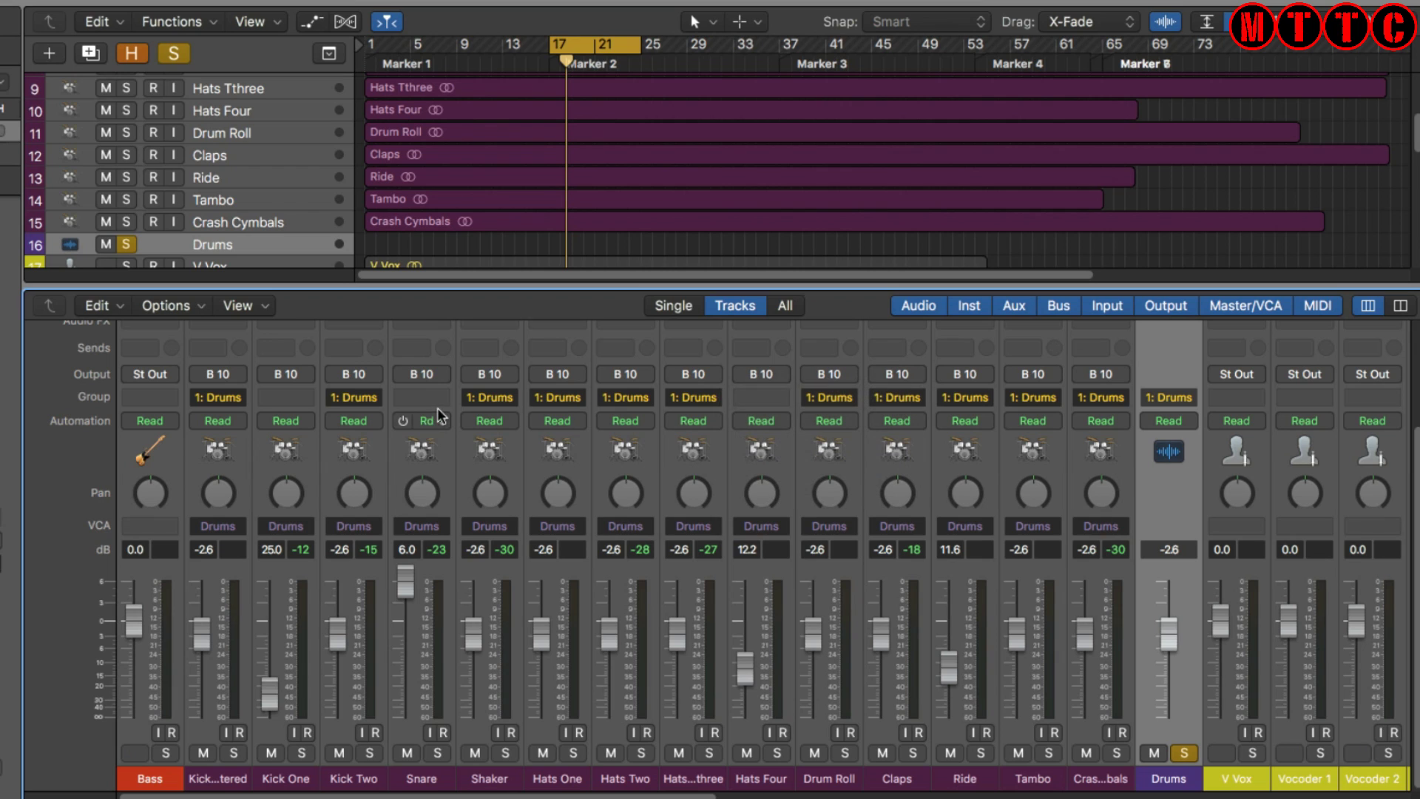
# - Return Snare and Kick One to the Drums group and pull grouped faders to -∞
pyautogui.click(436, 400)
pyautogui.click(440, 458)
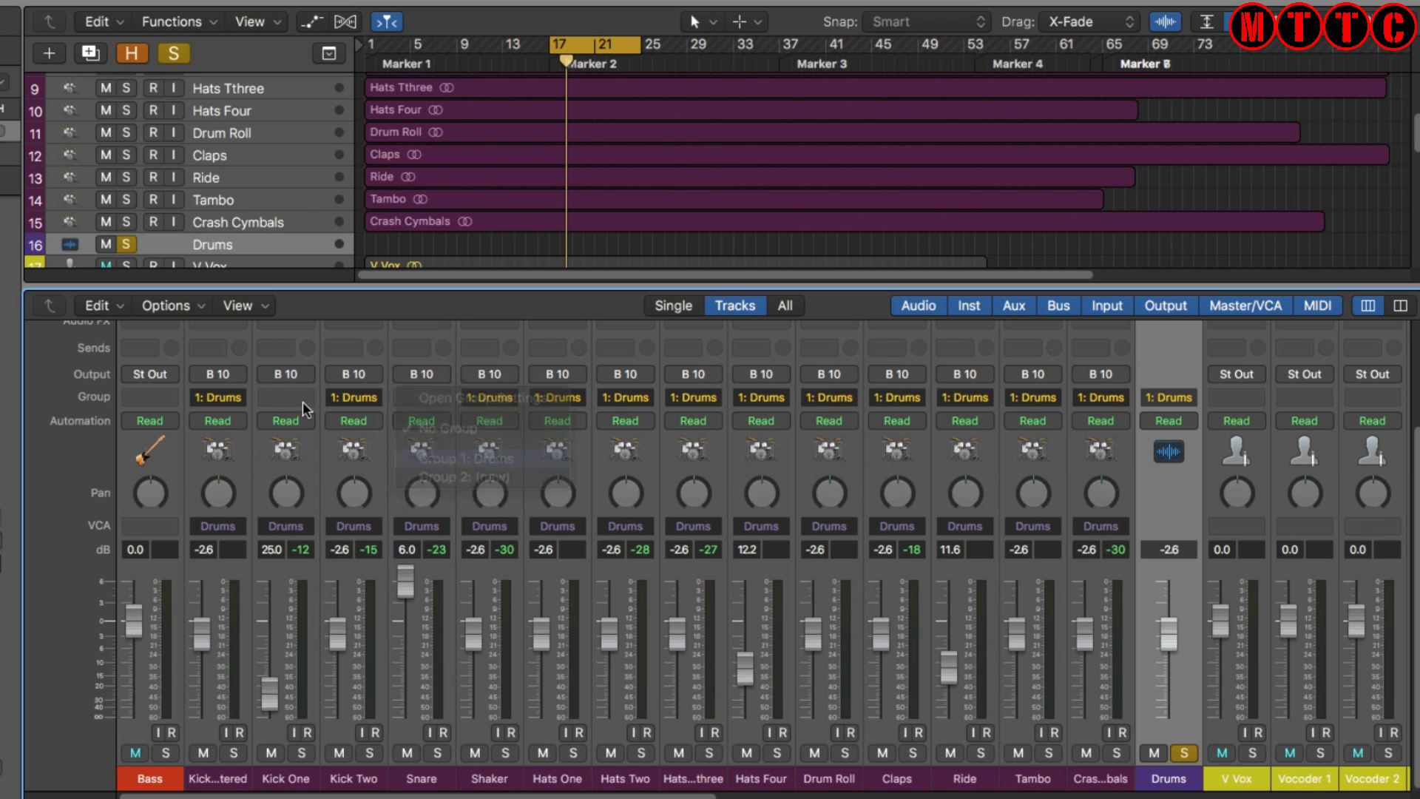
pyautogui.click(283, 397)
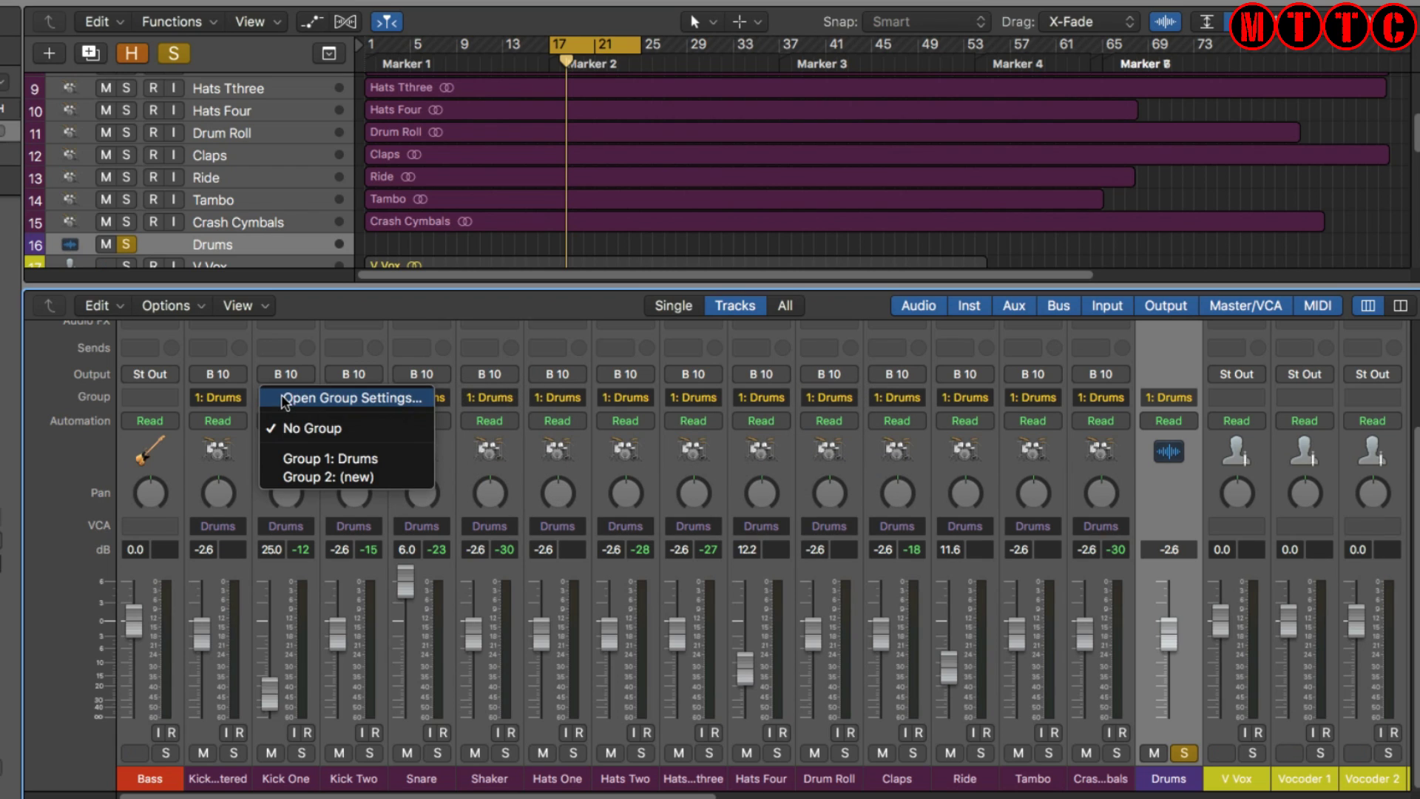
pyautogui.click(291, 457)
pyautogui.moveTo(1168, 634); pyautogui.dragTo(1168, 716)
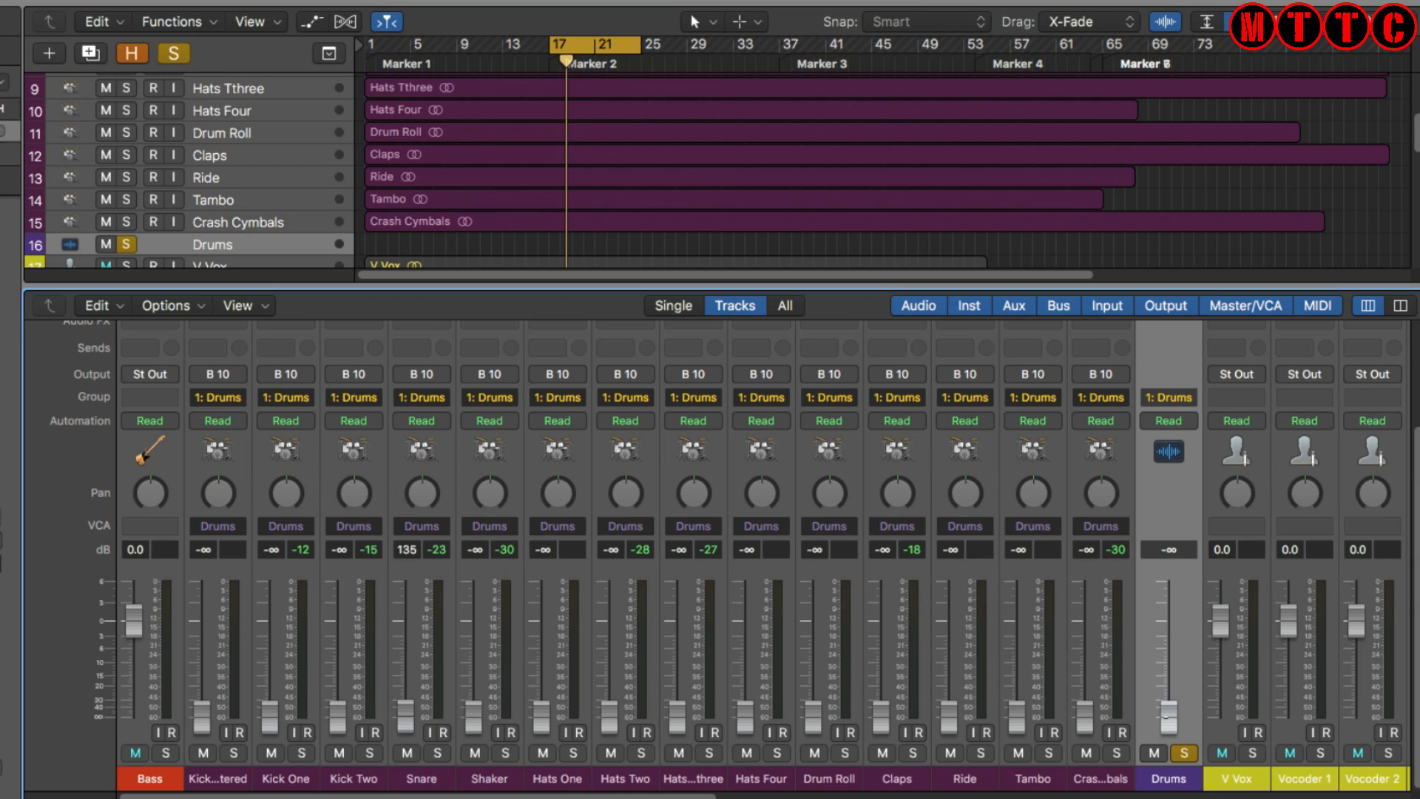
# - Raise the Drums aux fader from -∞ so all Group 1 drum faders return to about -1.6 dB
pyautogui.moveTo(1169, 715); pyautogui.dragTo(1168, 659)
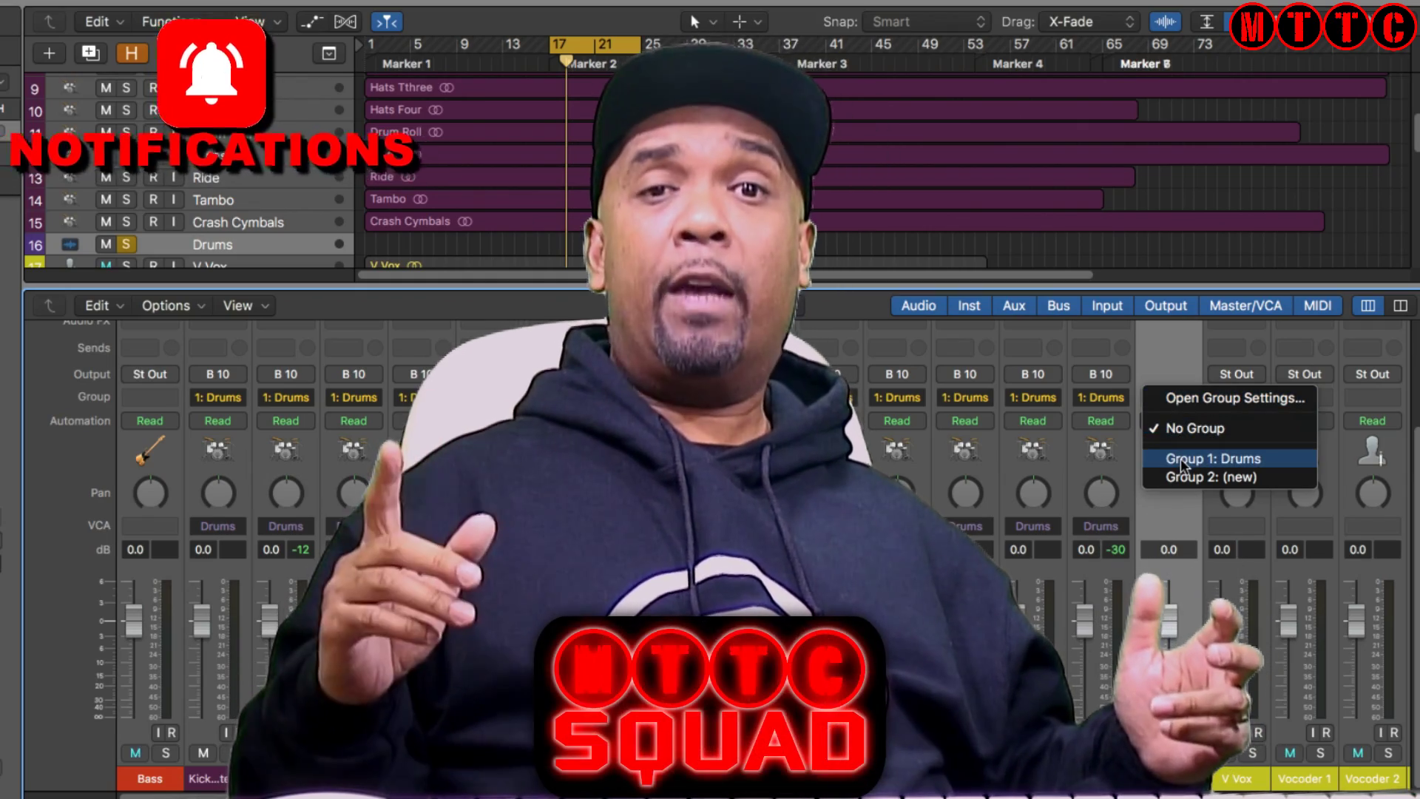
pyautogui.click(1181, 459)
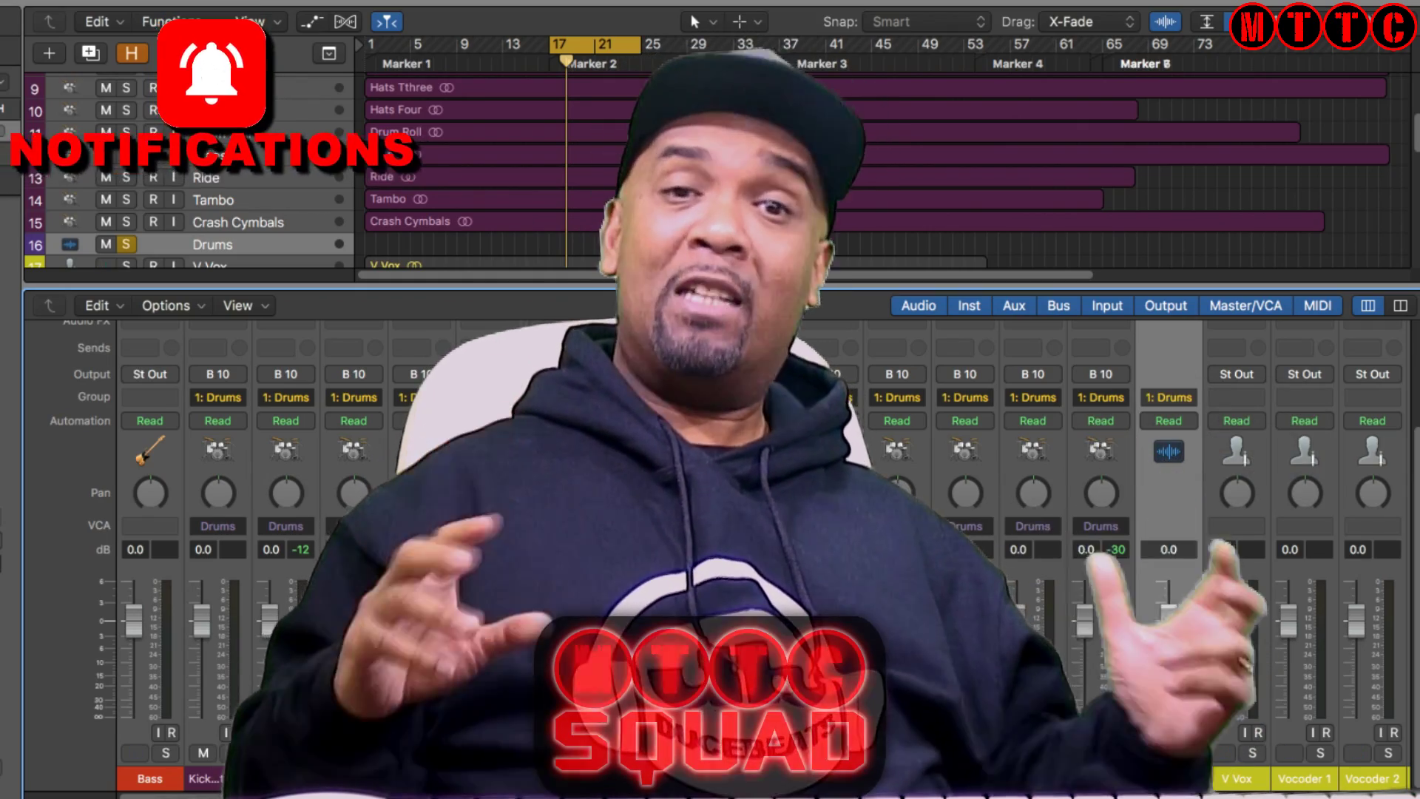